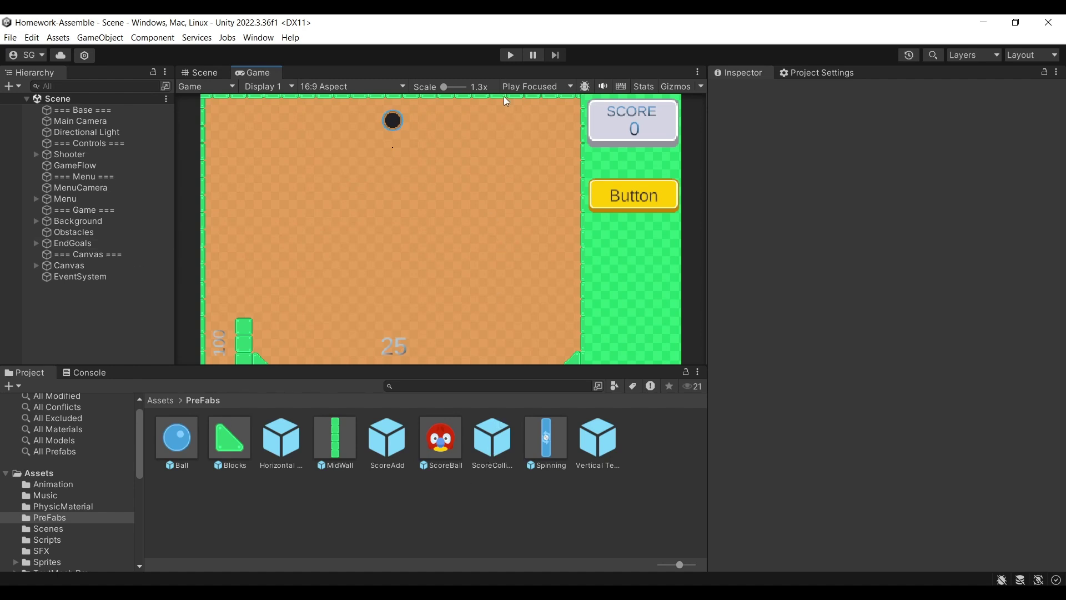
- Play the level and launch four balls with Set Power and Set Angle, raising the score
left_click(504, 55)
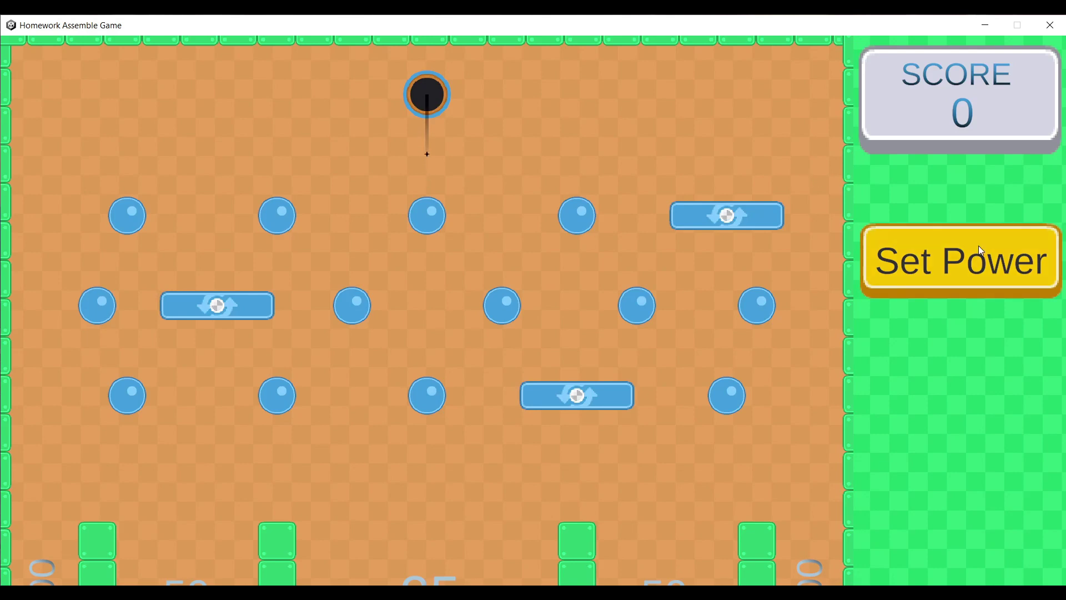
left_click(977, 247)
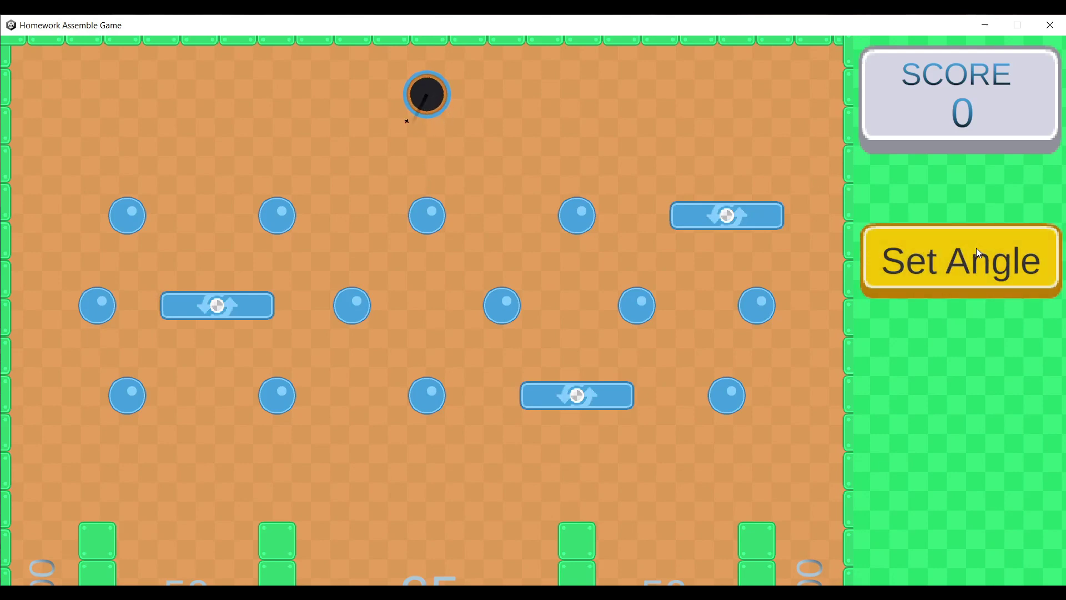
left_click(977, 249)
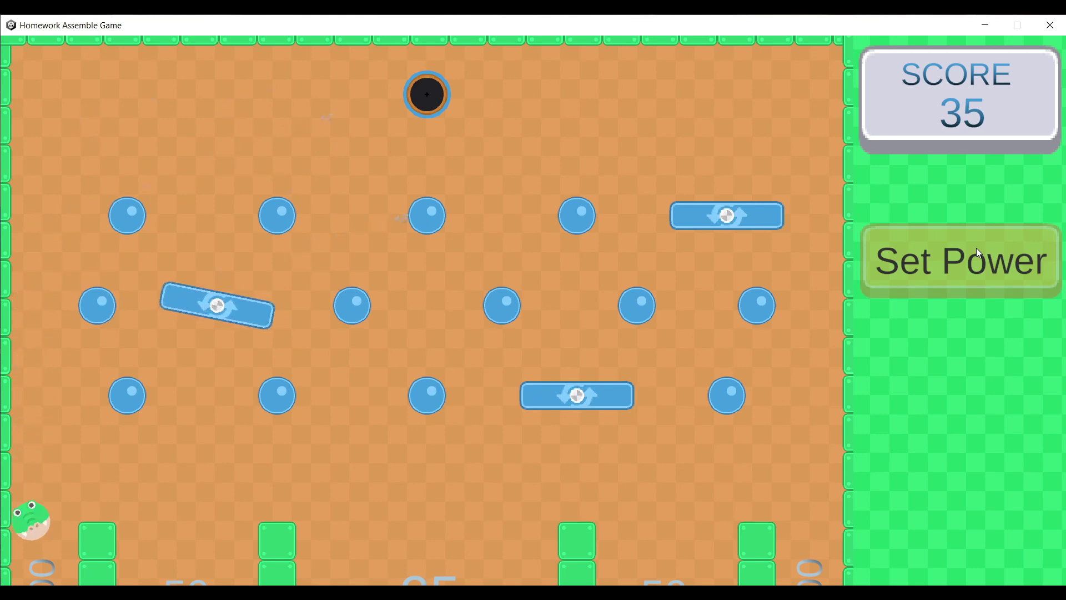
left_click(976, 247)
left_click(976, 248)
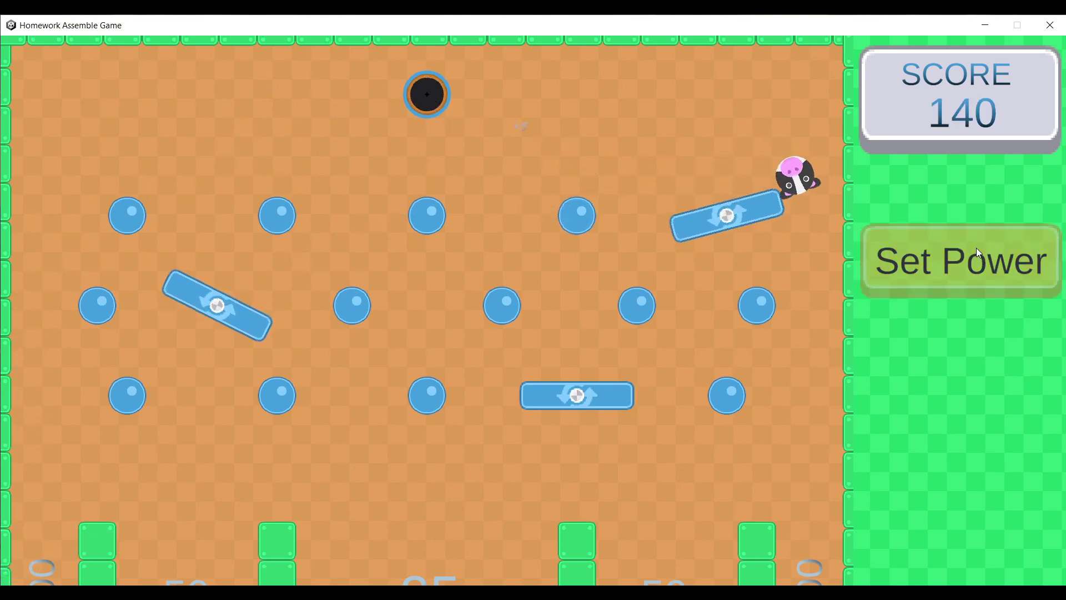
left_click(976, 248)
left_click(976, 247)
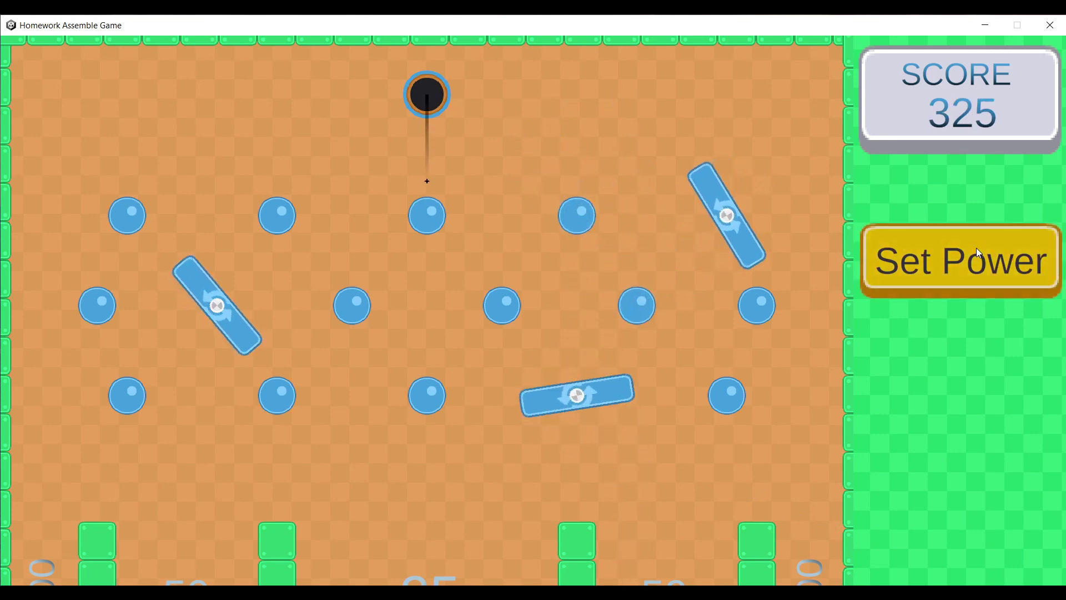
left_click(976, 248)
left_click(976, 248)
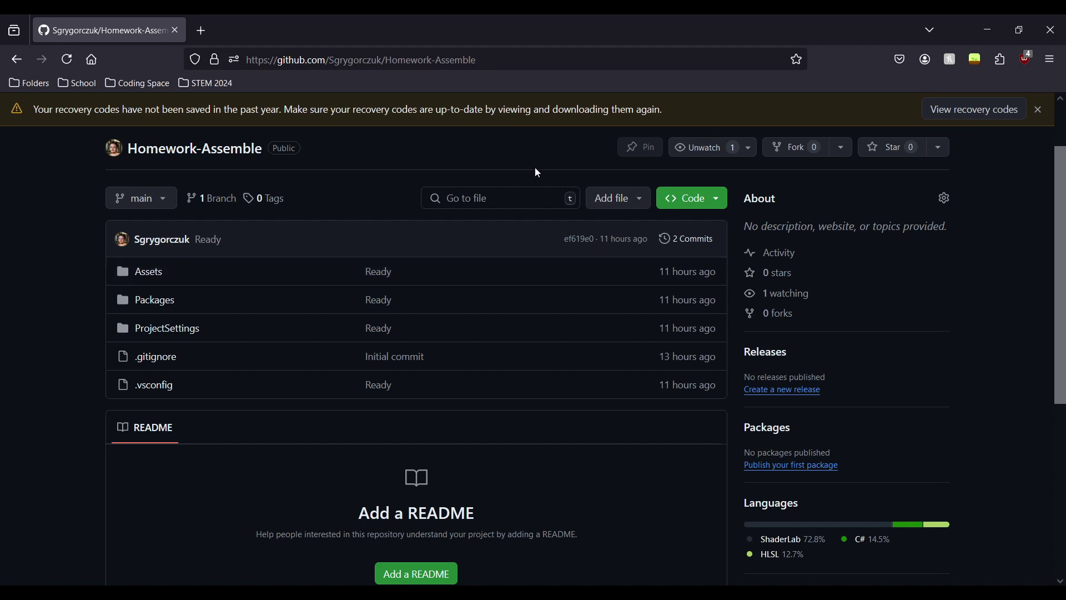
left_click(691, 198)
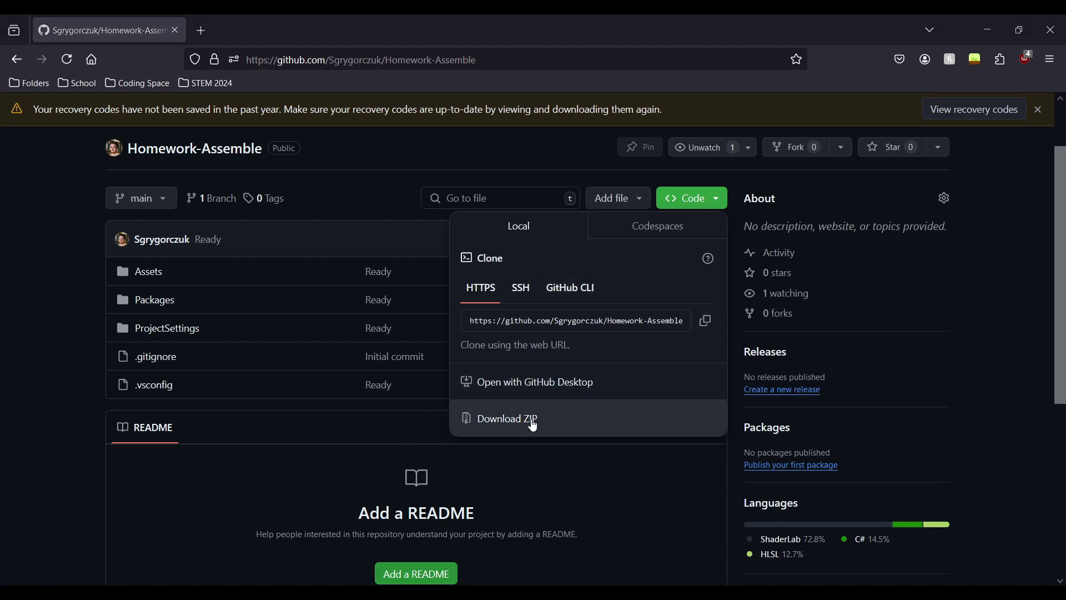
left_click(595, 487)
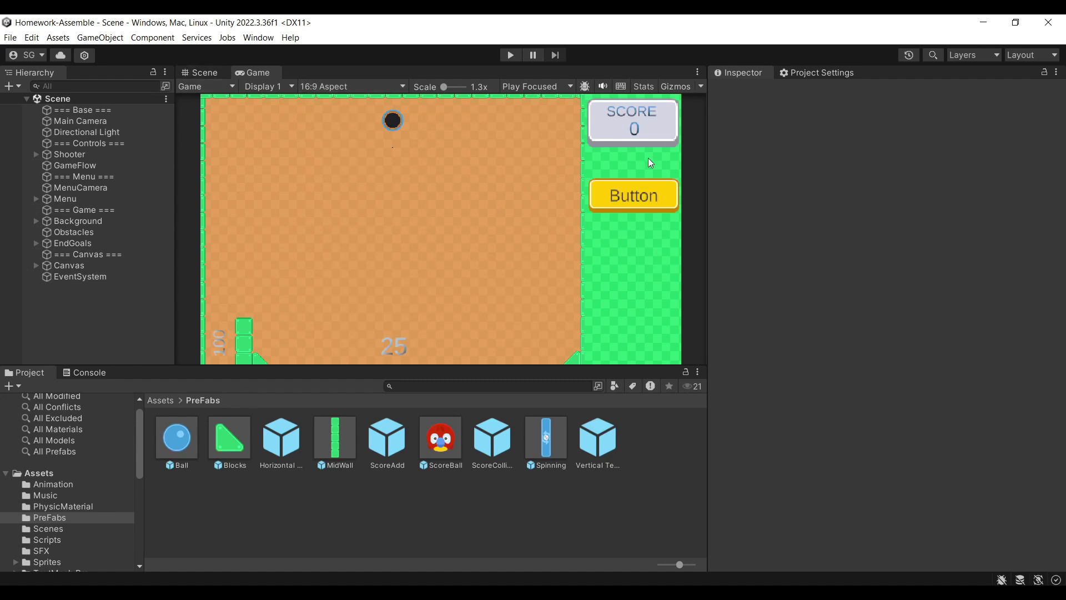
- Select Canvas in the Hierarchy, then switch from the Game view to the Scene view
left_click(83, 265)
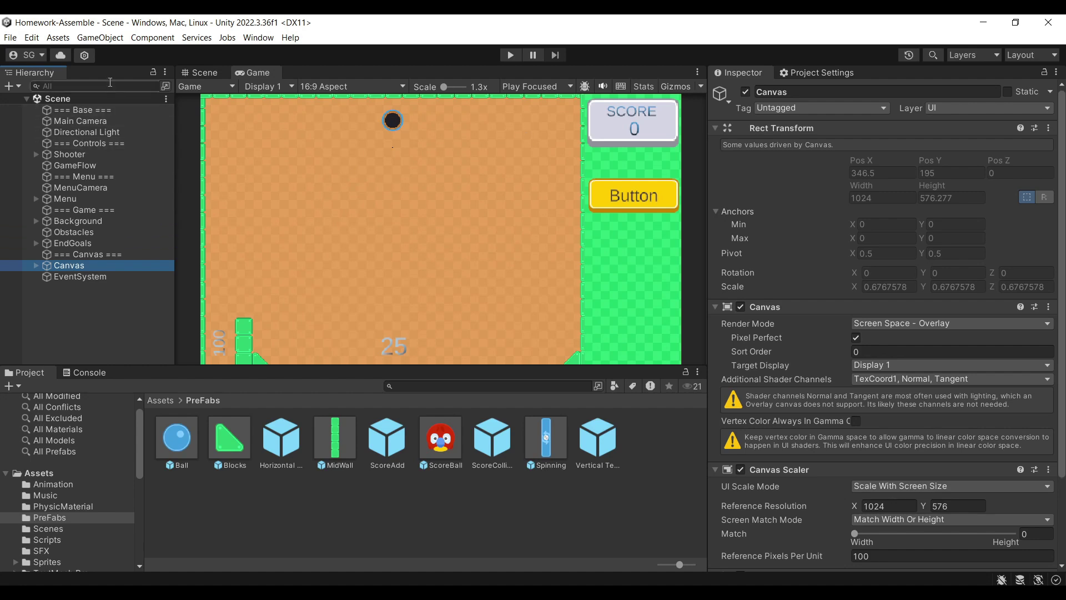
left_click(203, 73)
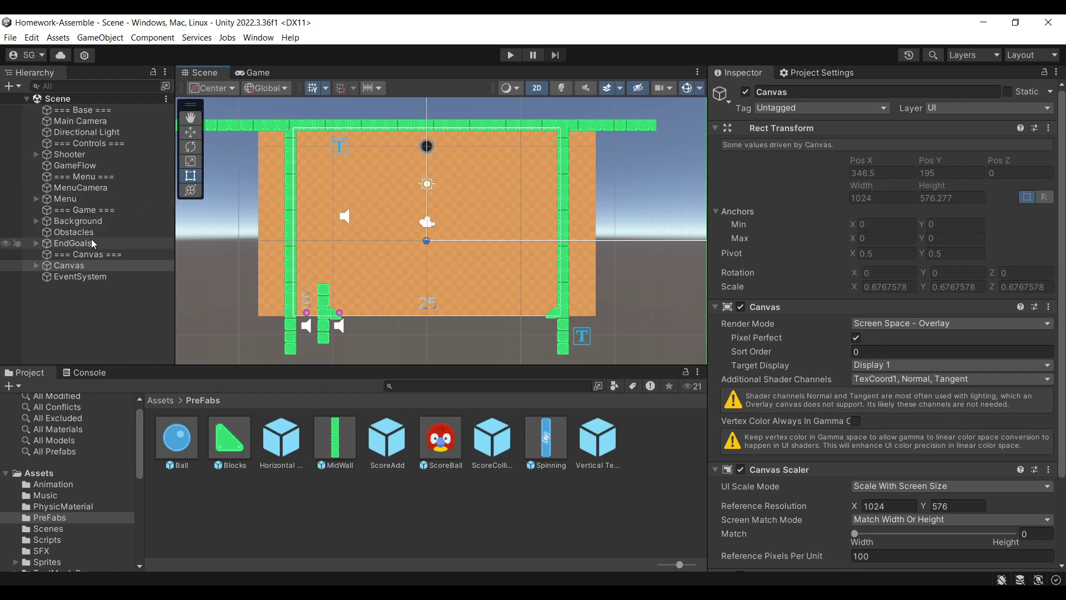
- Expand the Background group to show its walls and inspect the background sprite's rendering settings
double_click(78, 220)
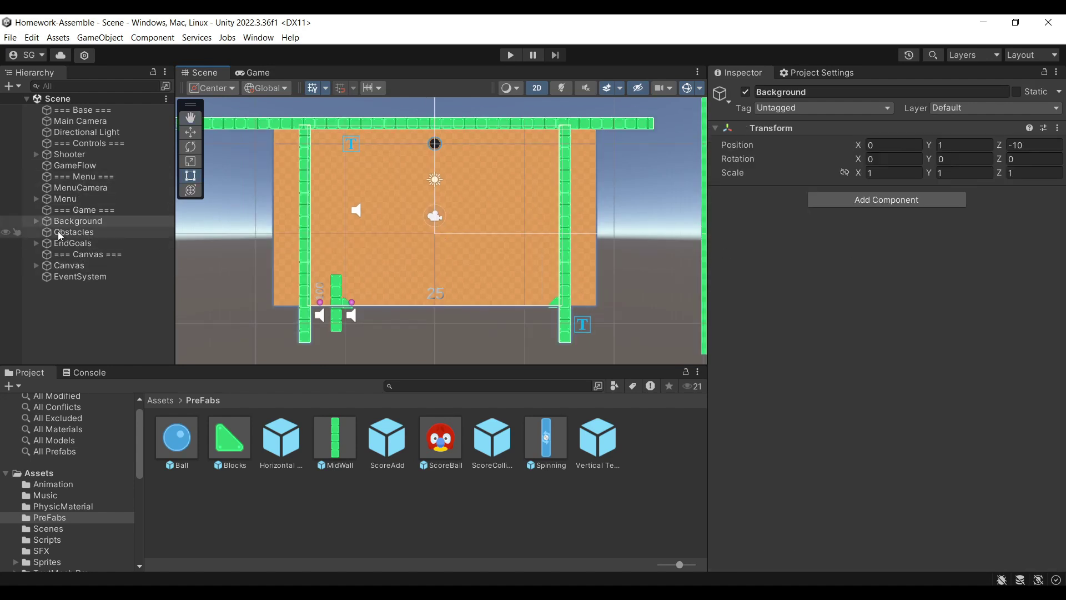
left_click(36, 221)
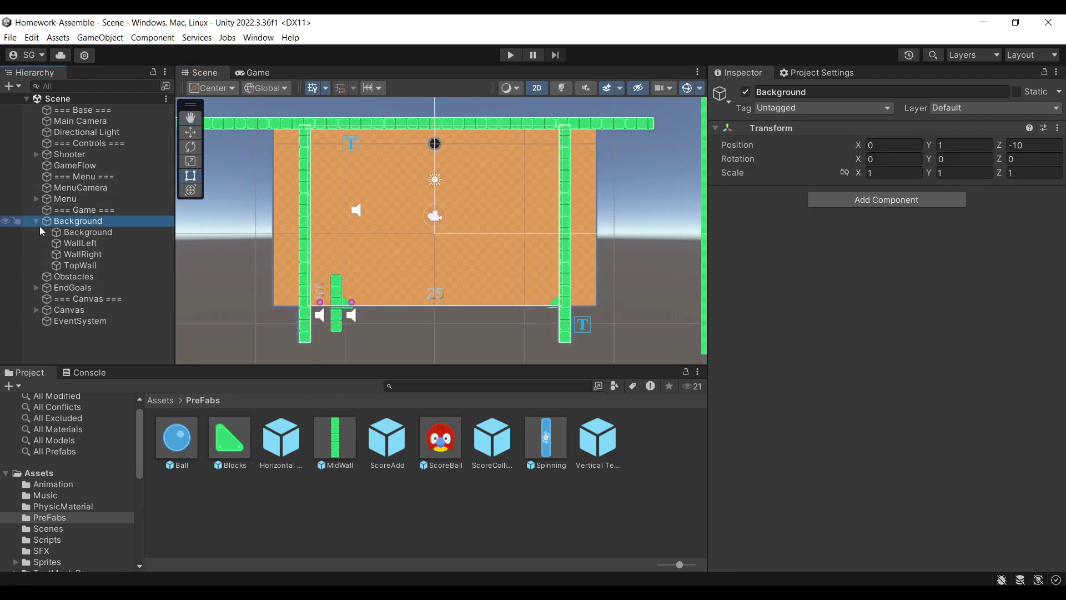
left_click(38, 276)
left_click(36, 287)
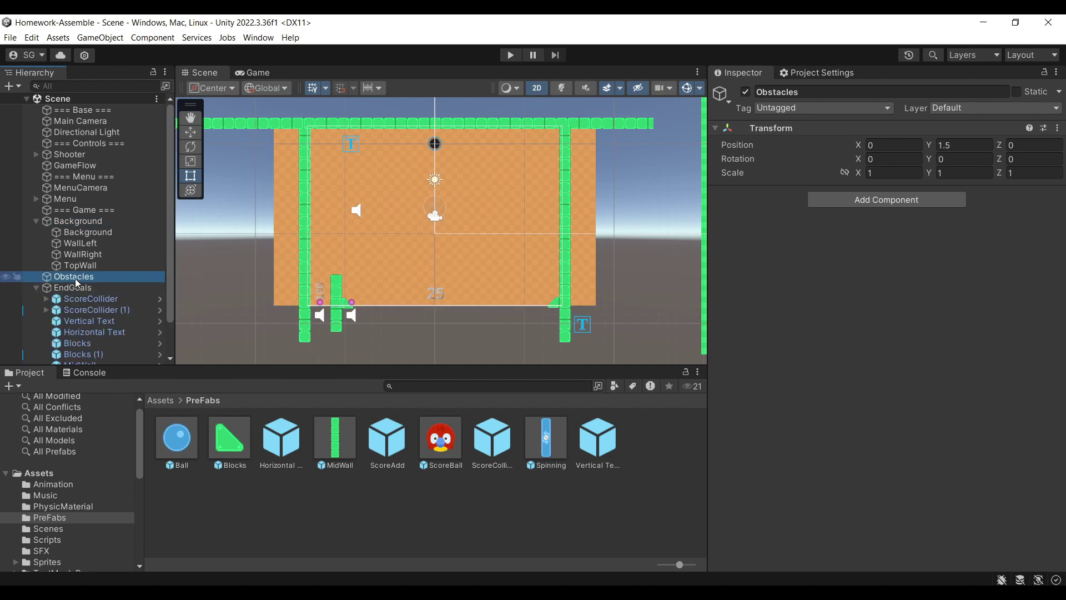
key("ctrl+z")
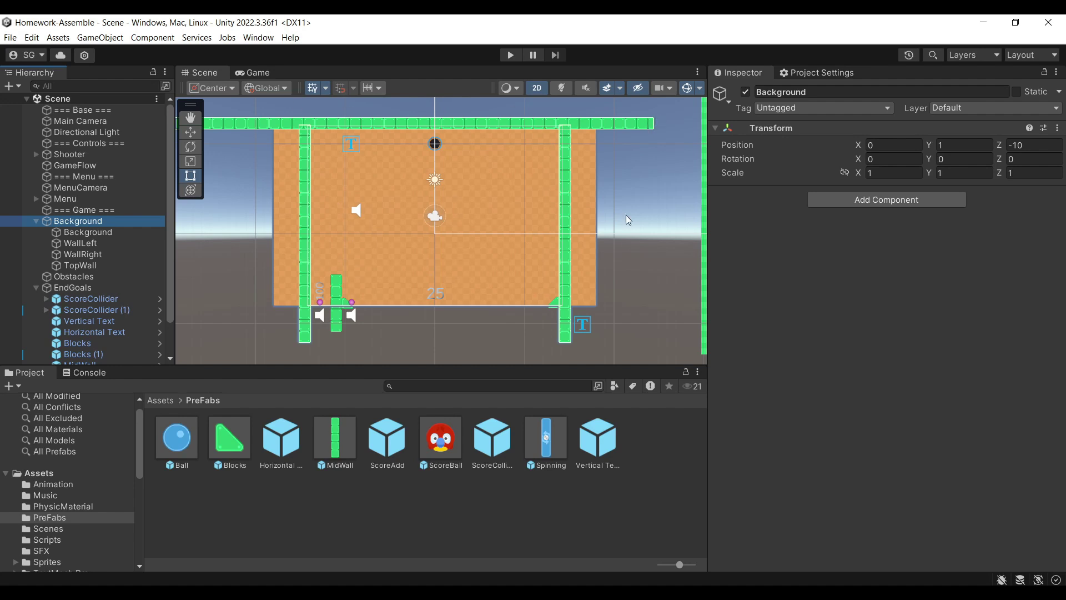
left_click(471, 200)
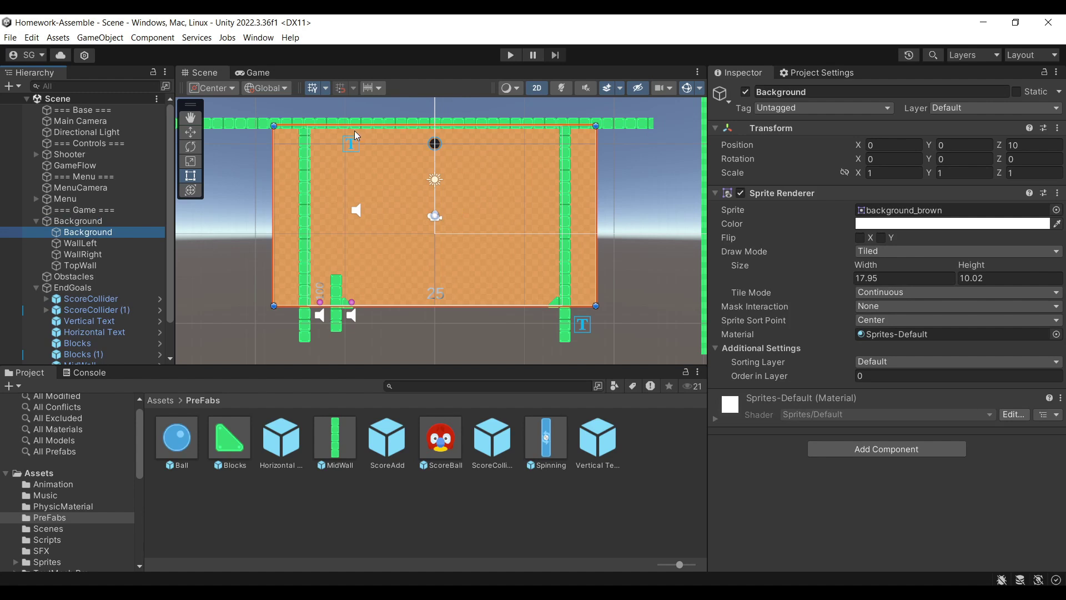
- Select the EndGoals group and frame it in the Scene view
left_click(84, 276)
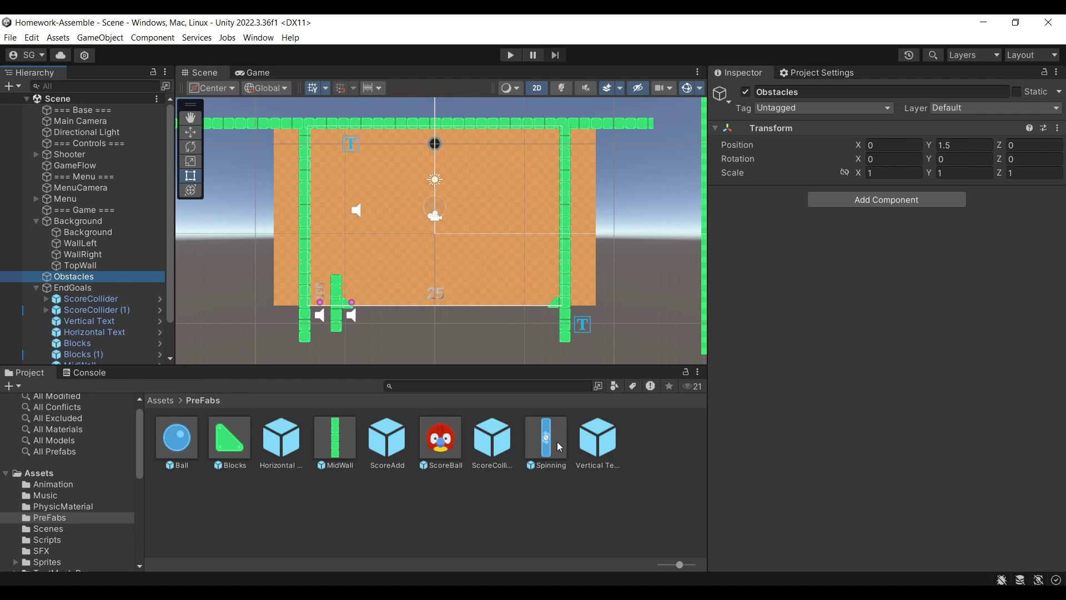
scroll(83, 233, "down", 3)
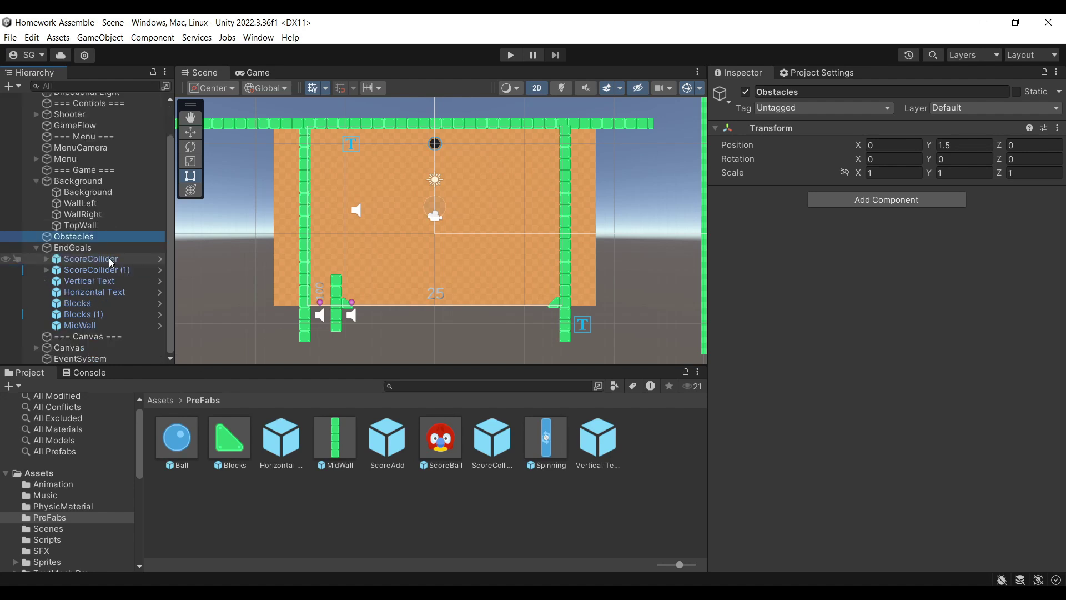
left_click(72, 247)
key("f")
scroll(383, 309, "up", 2)
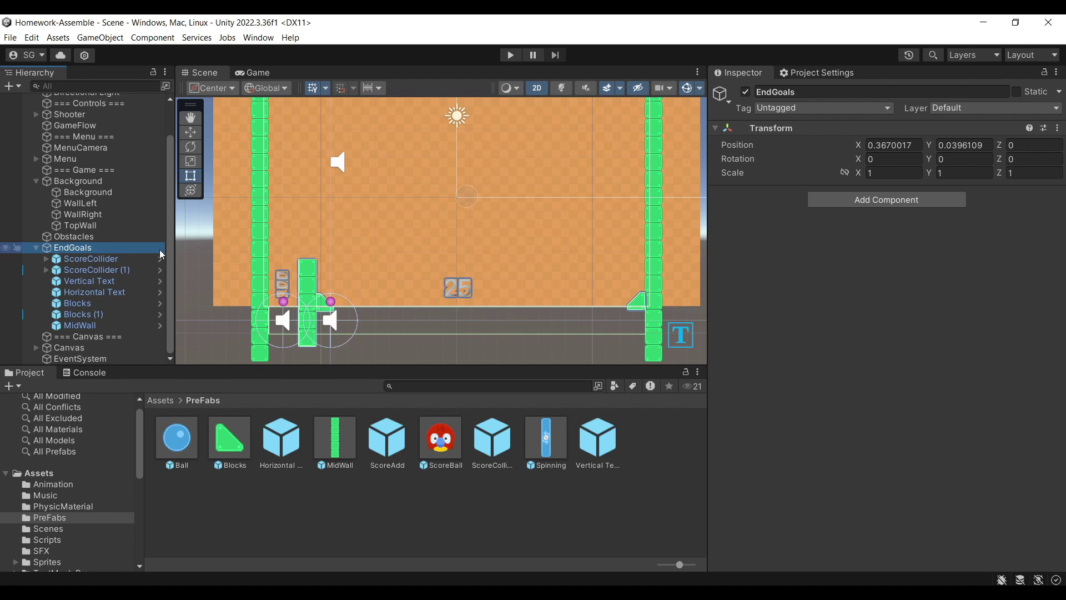
left_click(89, 258)
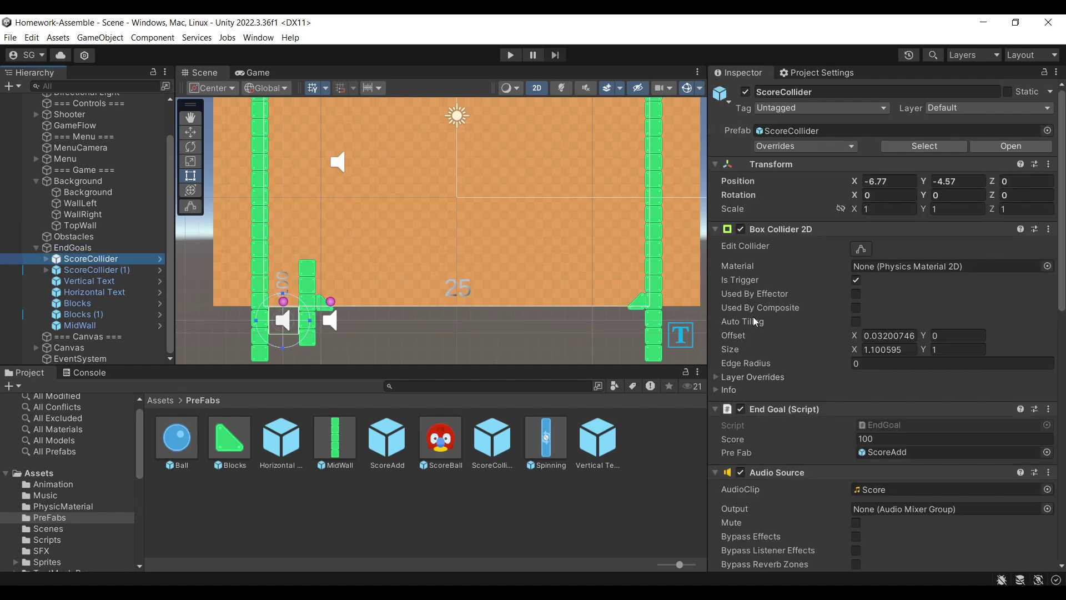
left_click(160, 400)
double_click(321, 447)
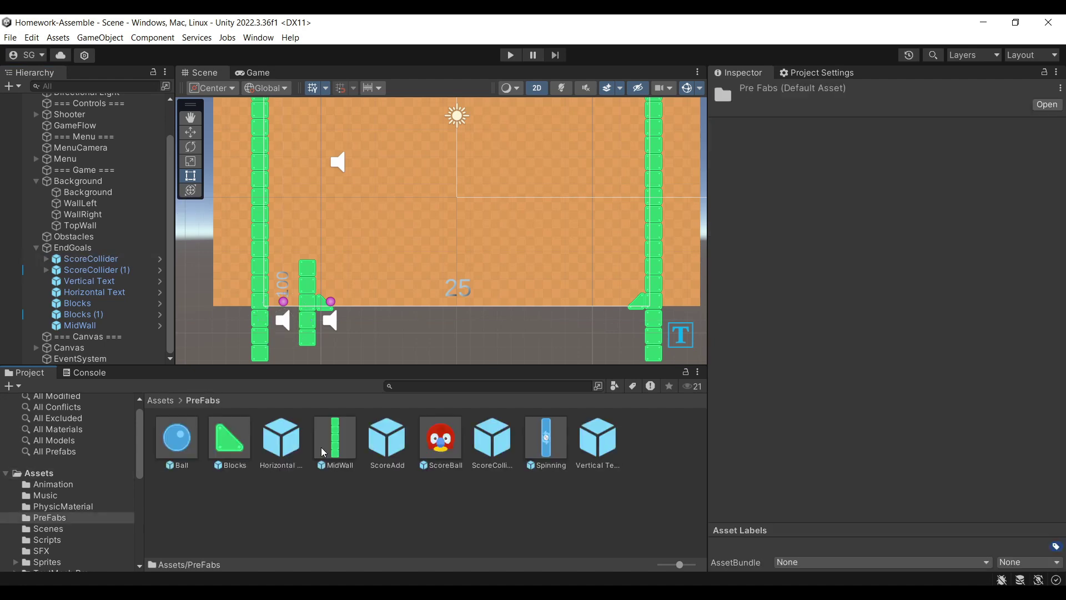
left_click(510, 441)
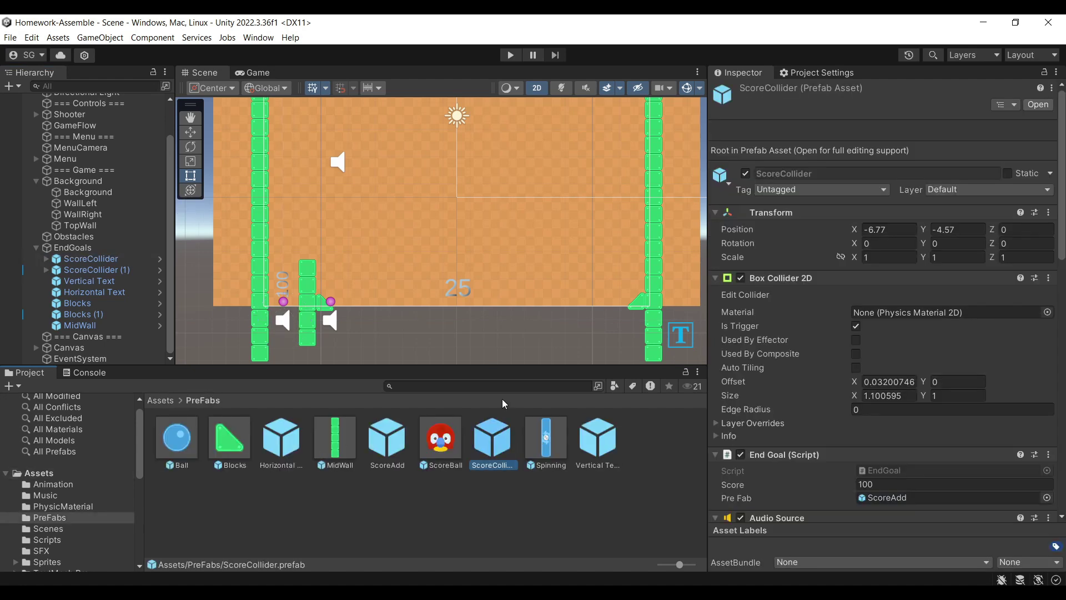
double_click(483, 434)
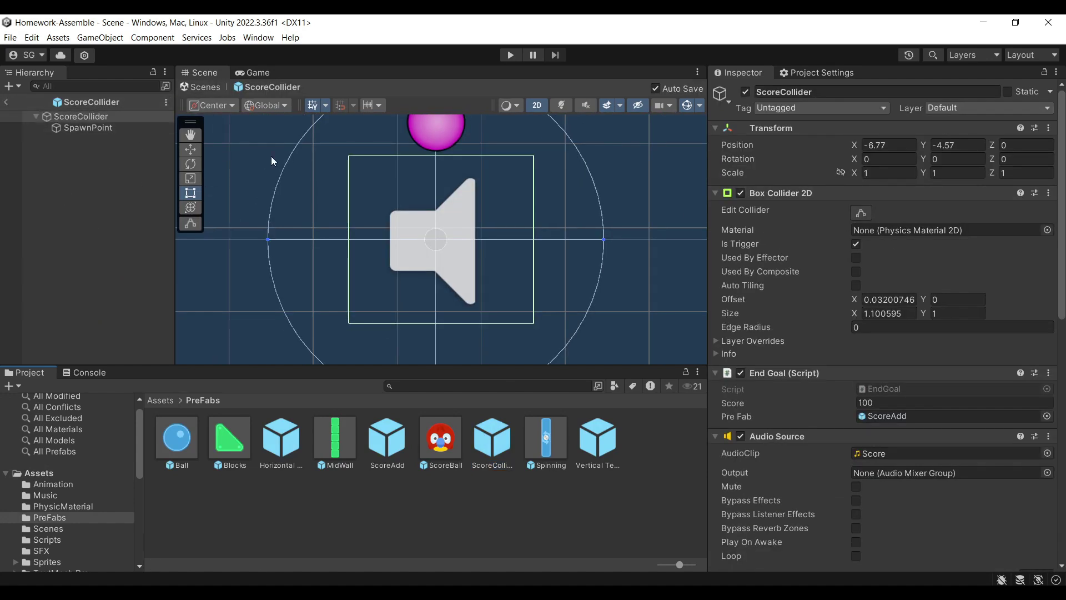
left_click(131, 116)
left_click(132, 126)
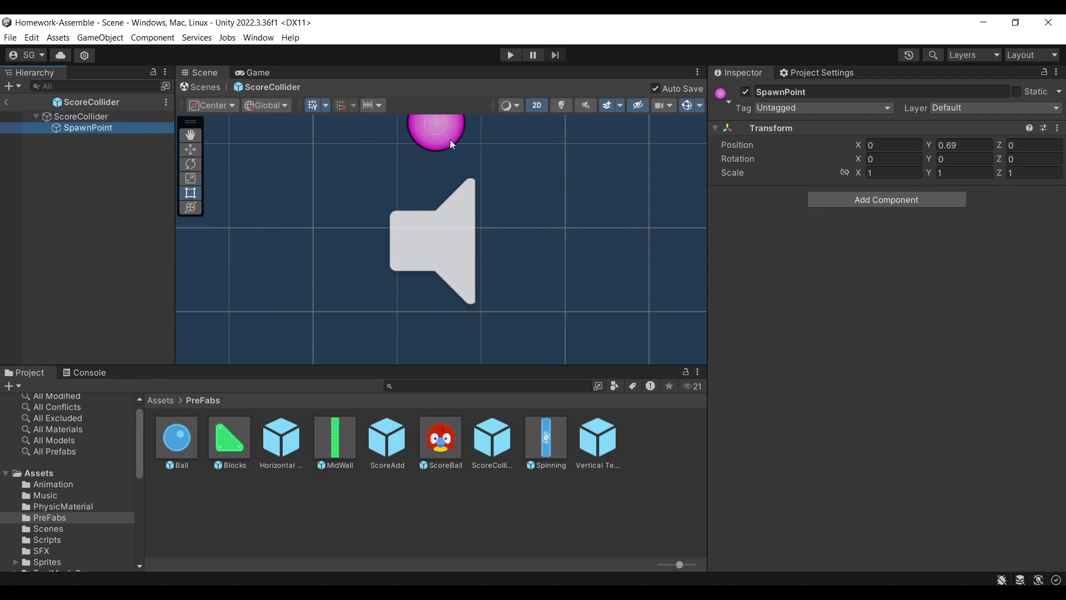
left_click(108, 116)
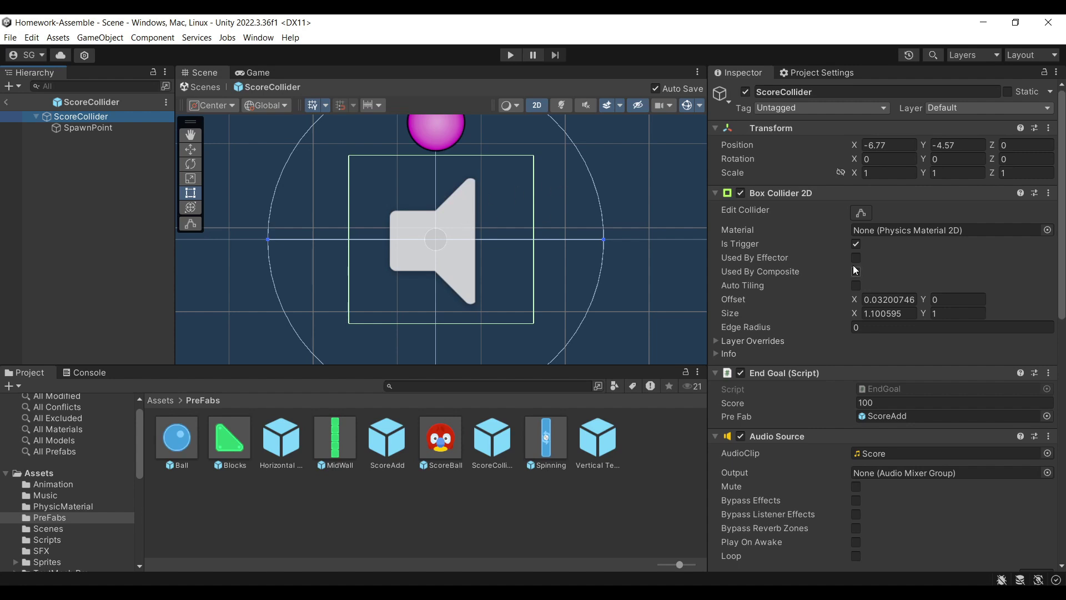
scroll(852, 264, "down", 3)
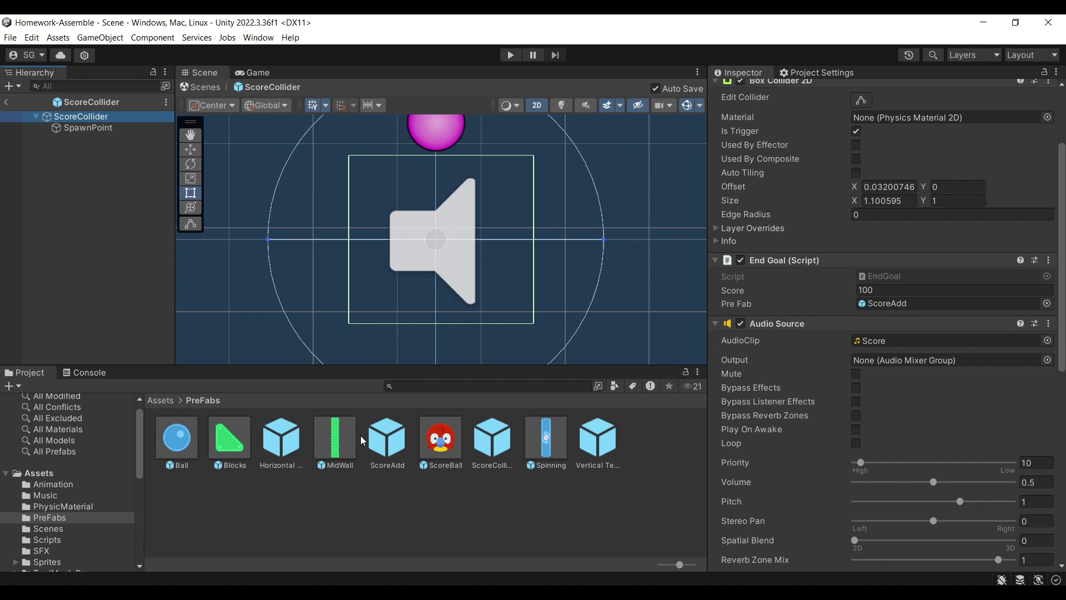
double_click(385, 436)
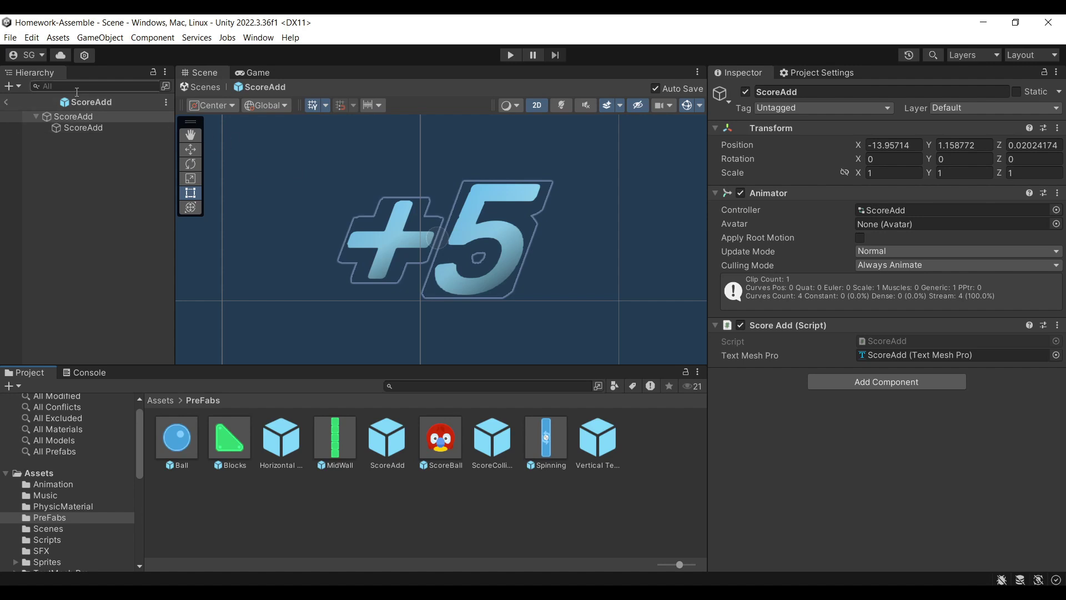
double_click(492, 439)
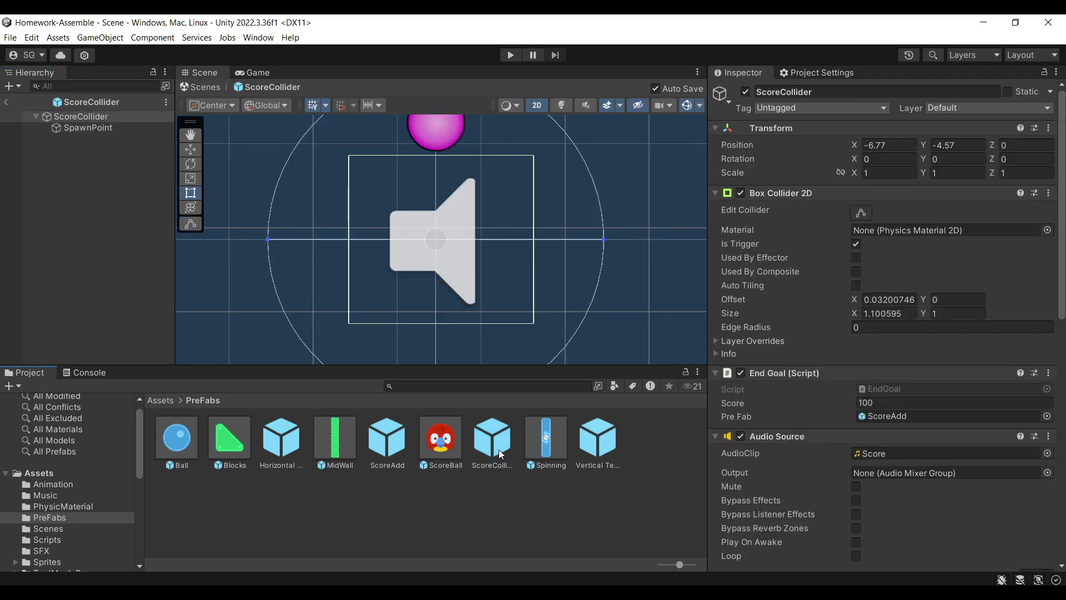
scroll(884, 370, "down", 8)
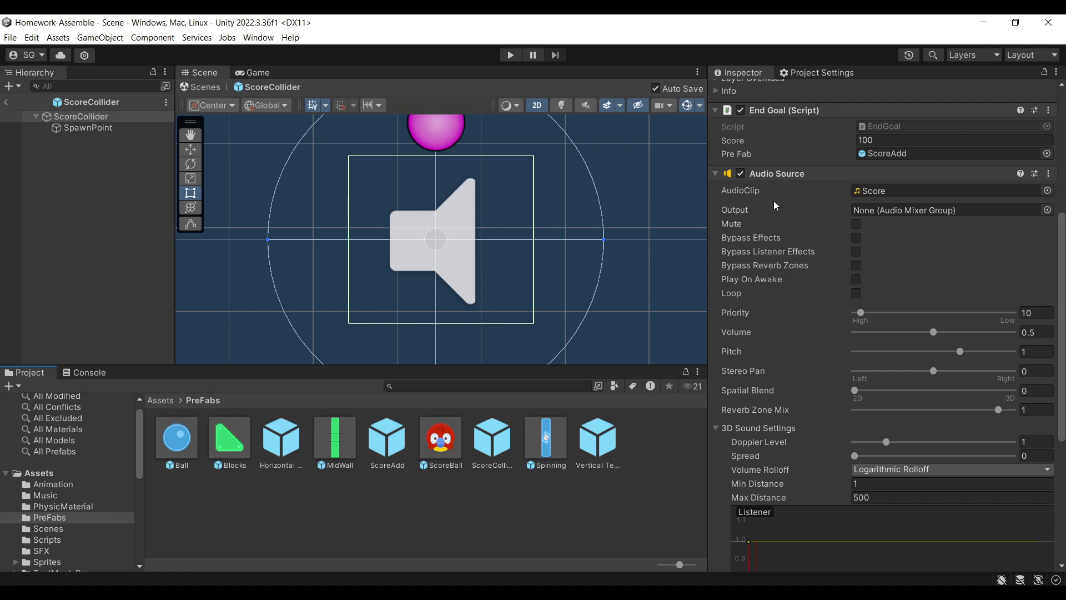
- Return to the main scene and open the MidWall prefab for editing
left_click(7, 104)
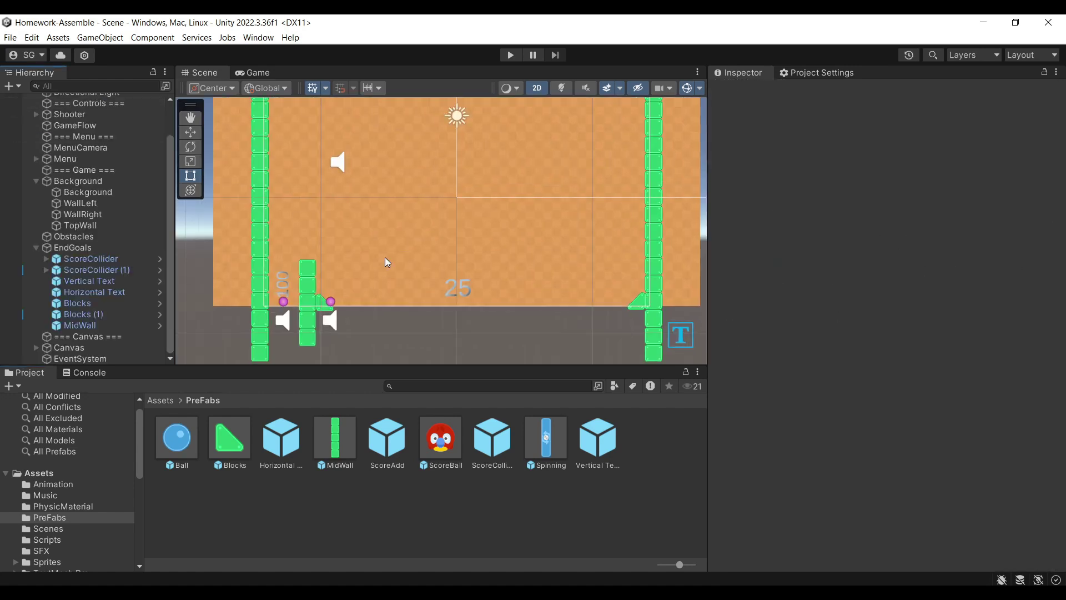
left_click(334, 430)
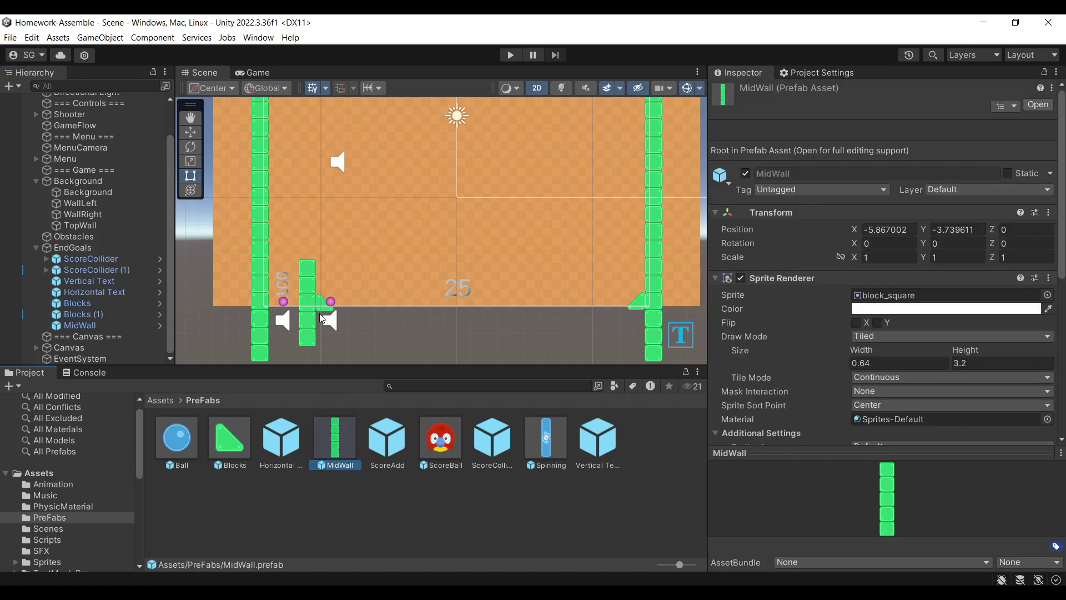
double_click(339, 432)
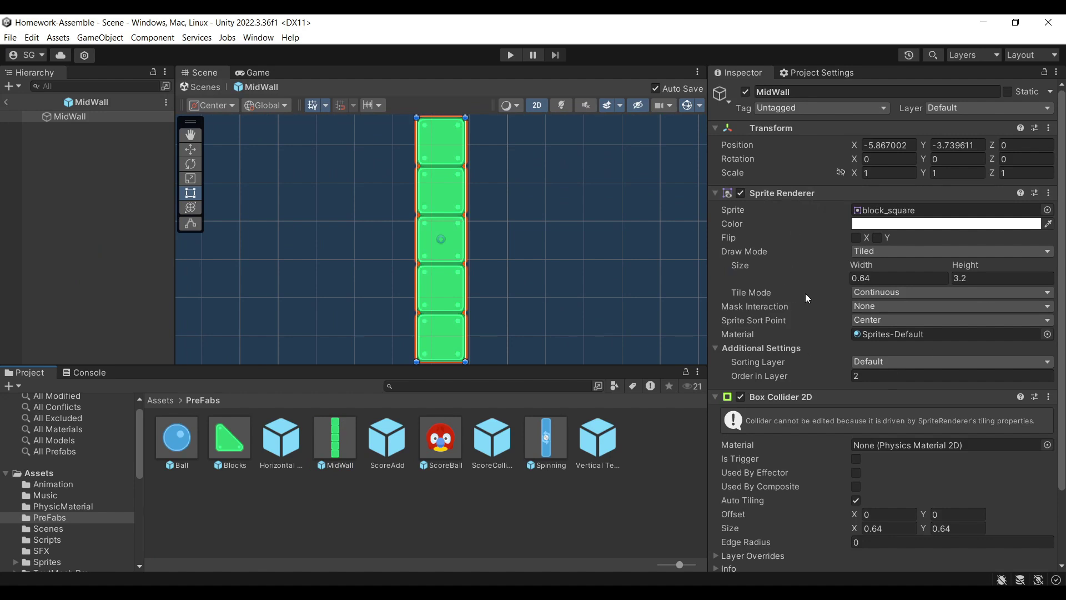
scroll(805, 293, "down", 3)
scroll(871, 421, "up", 1)
scroll(872, 421, "up", 2)
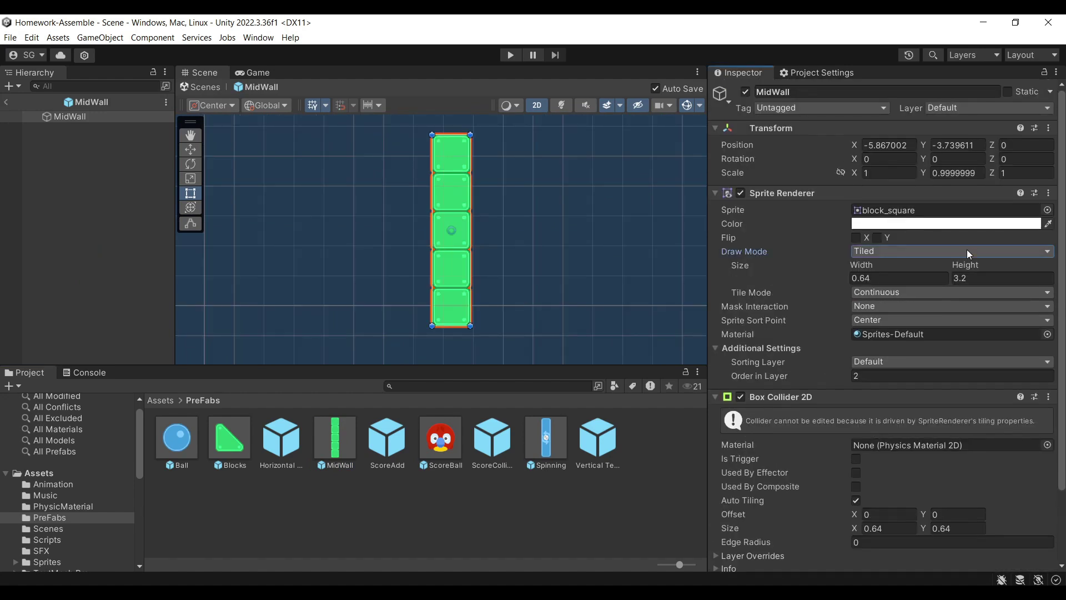
- Switch MidWall's Draw Mode to Simple and back to Tiled at height 3.2, then open the Blocks prefab
left_click(967, 251)
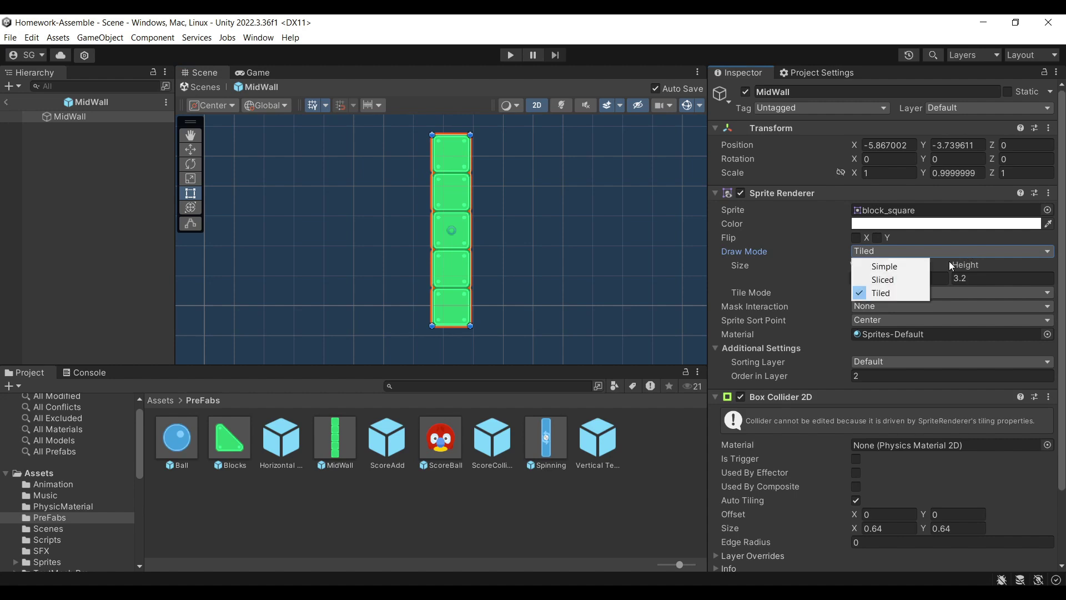
left_click(906, 264)
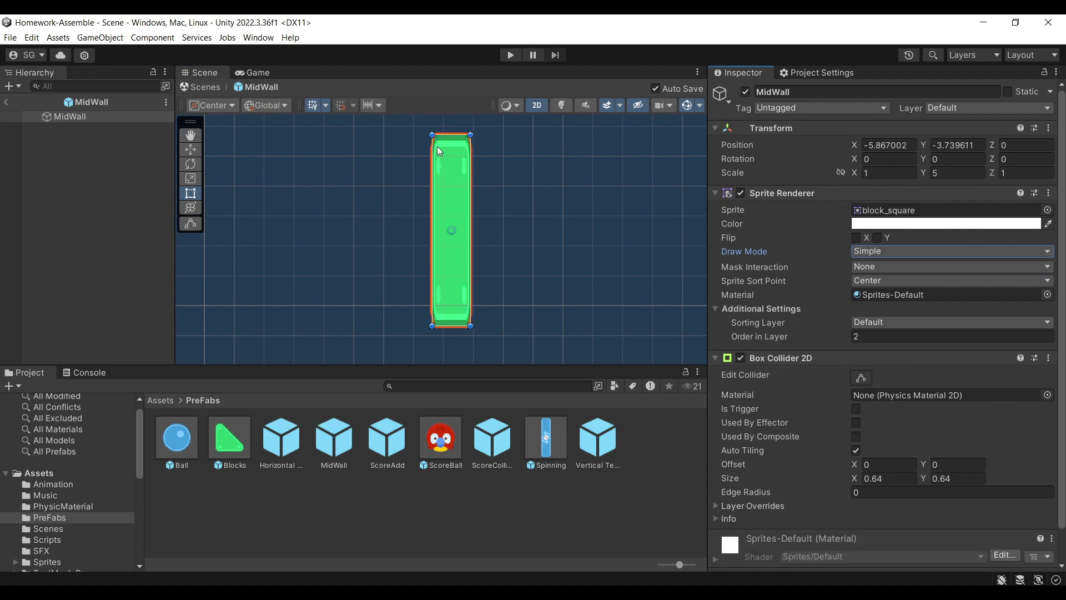
left_click(908, 253)
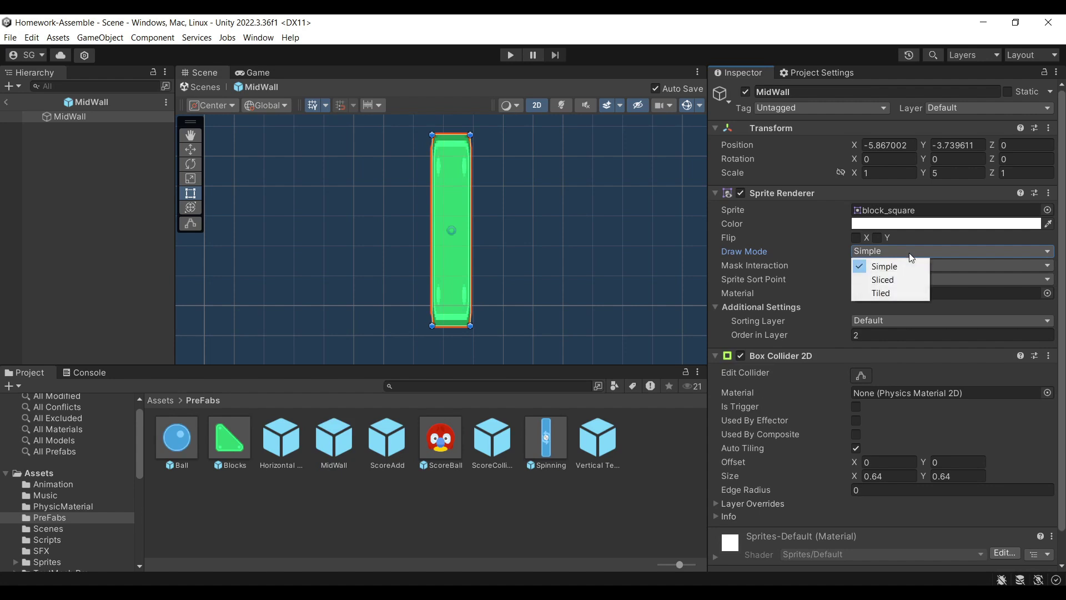
left_click(887, 289)
left_click_drag(957, 265, 887, 270)
key("ctrl+z")
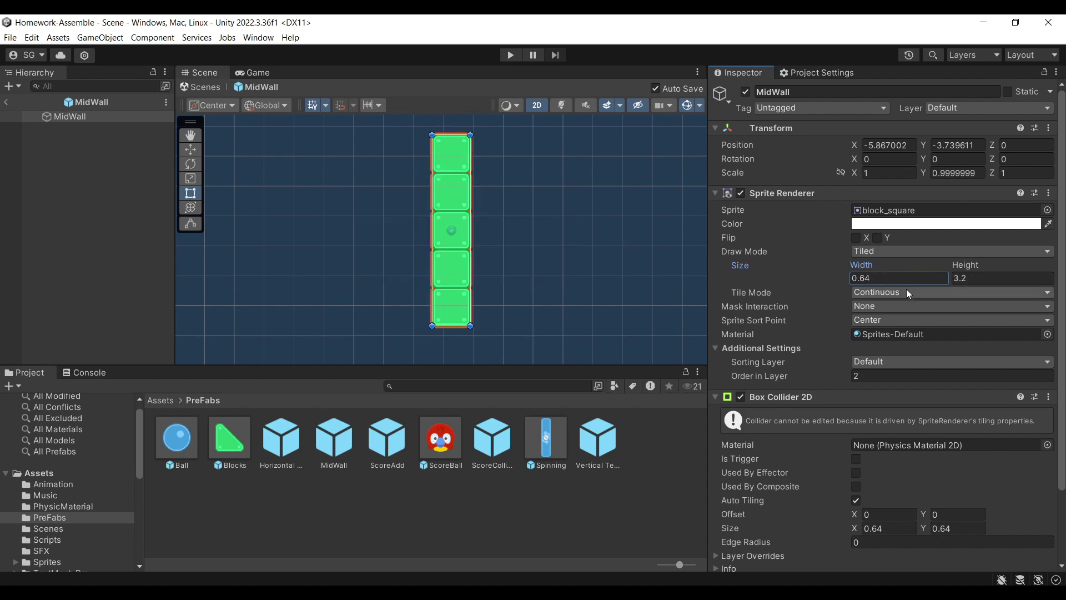
scroll(905, 287, "down", 3)
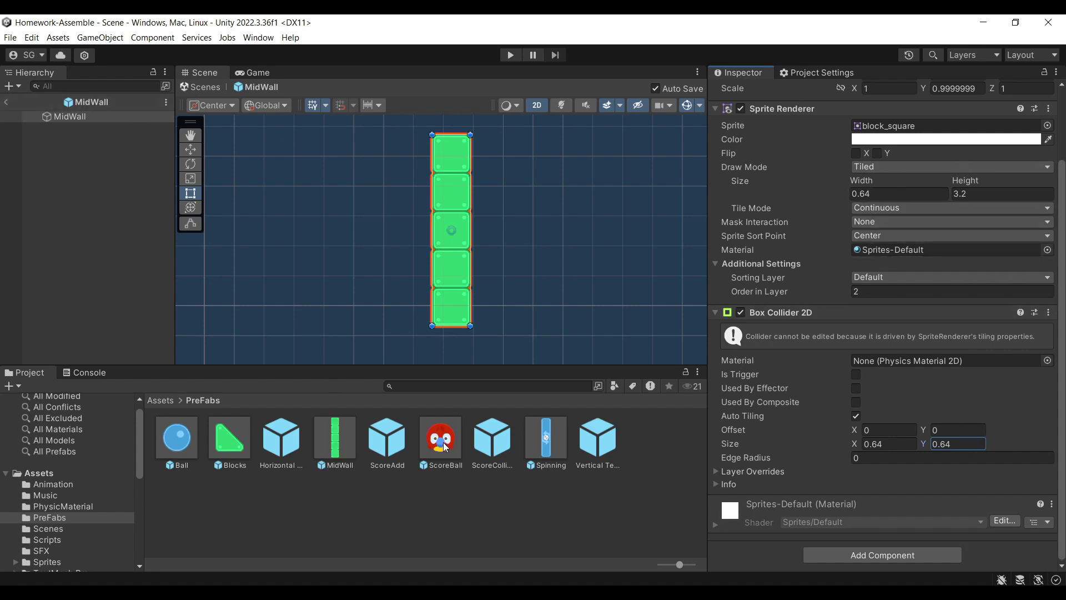
left_click(6, 101)
double_click(230, 438)
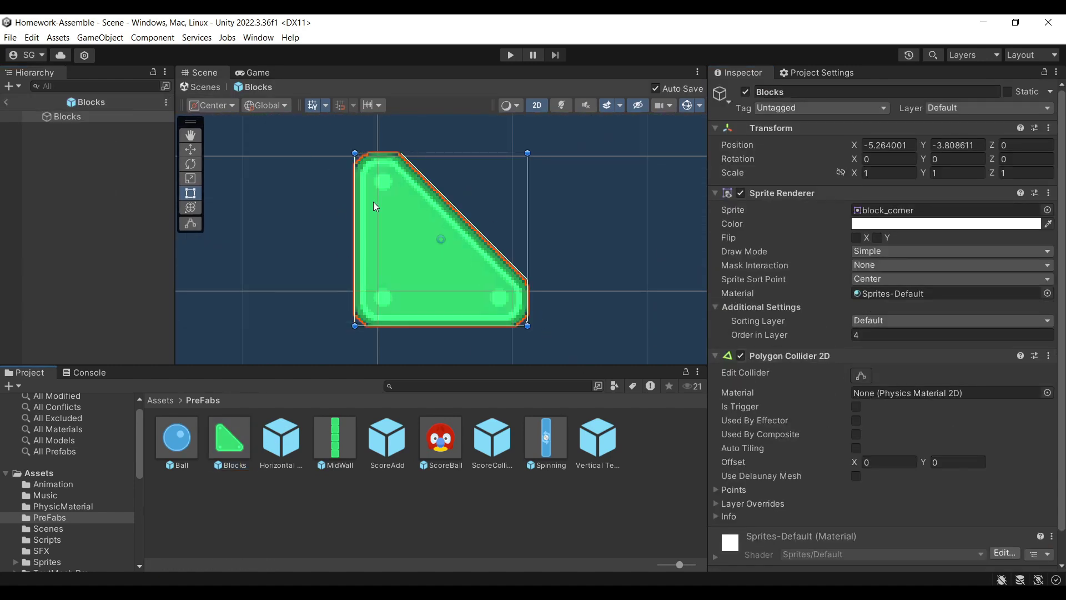
- Exit the Blocks prefab and open the Ball prefab for editing
left_click(6, 101)
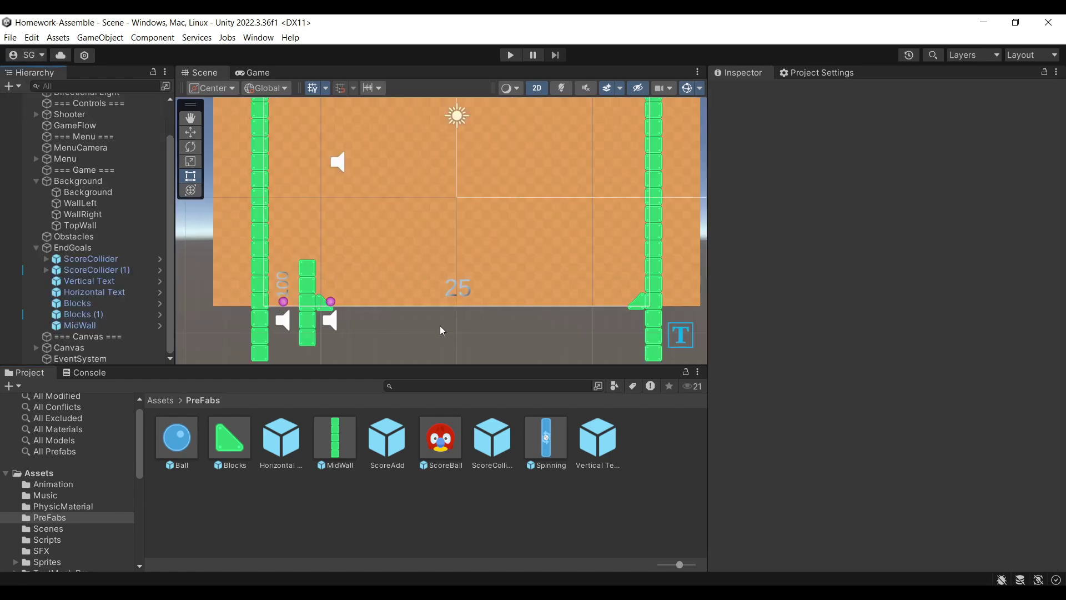
middle_click_drag(492, 234, 488, 254)
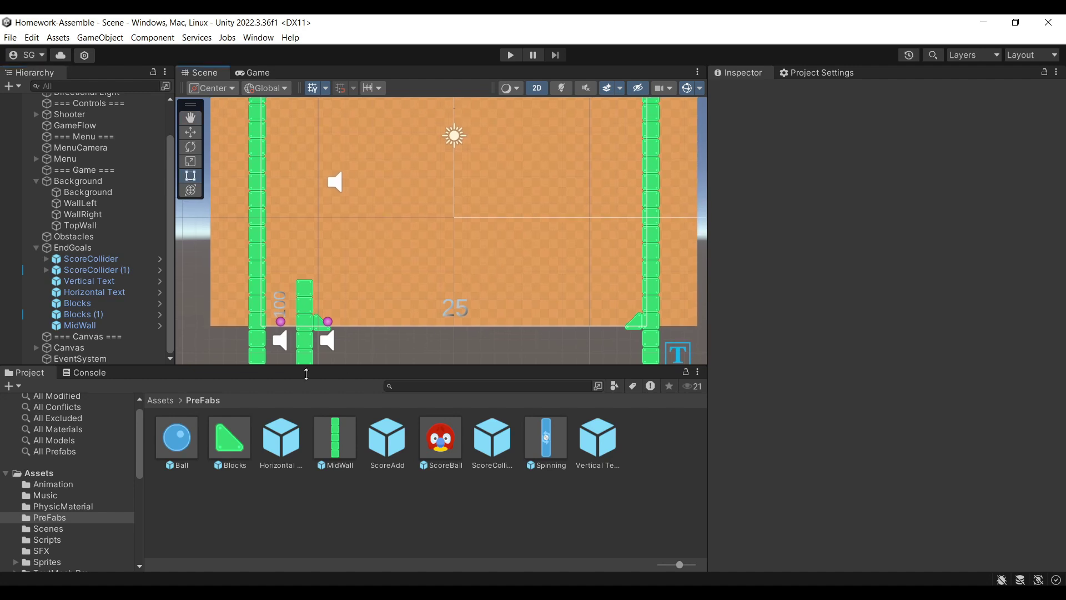
double_click(191, 442)
- Review the Ball's collider, rigidbody, Ball animator, Bouncer Hit script and Bouncer audio clip
scroll(493, 183, "down", 3)
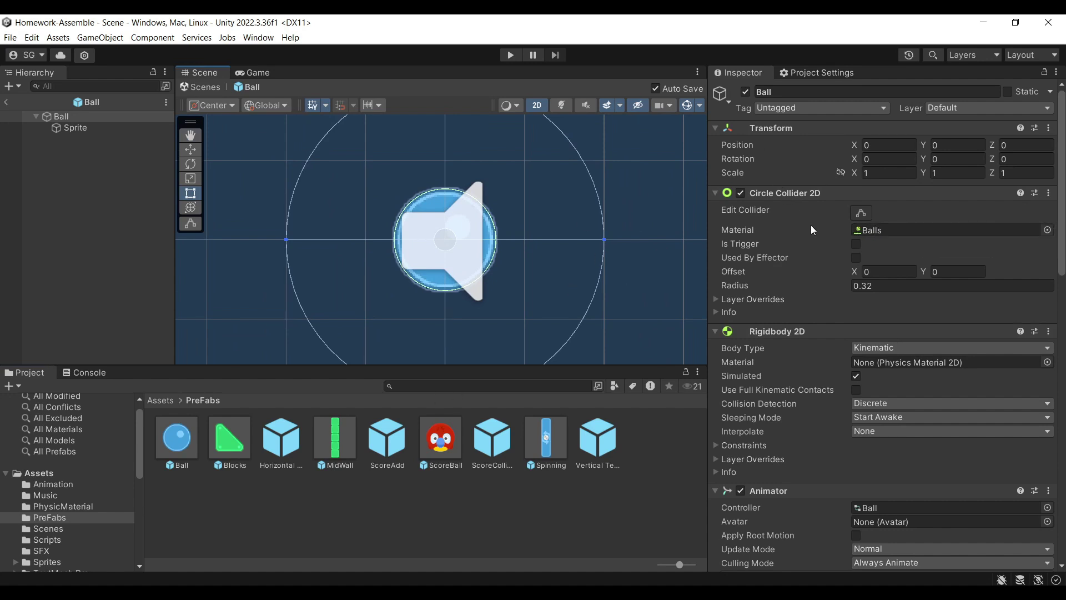
scroll(852, 347, "down", 3)
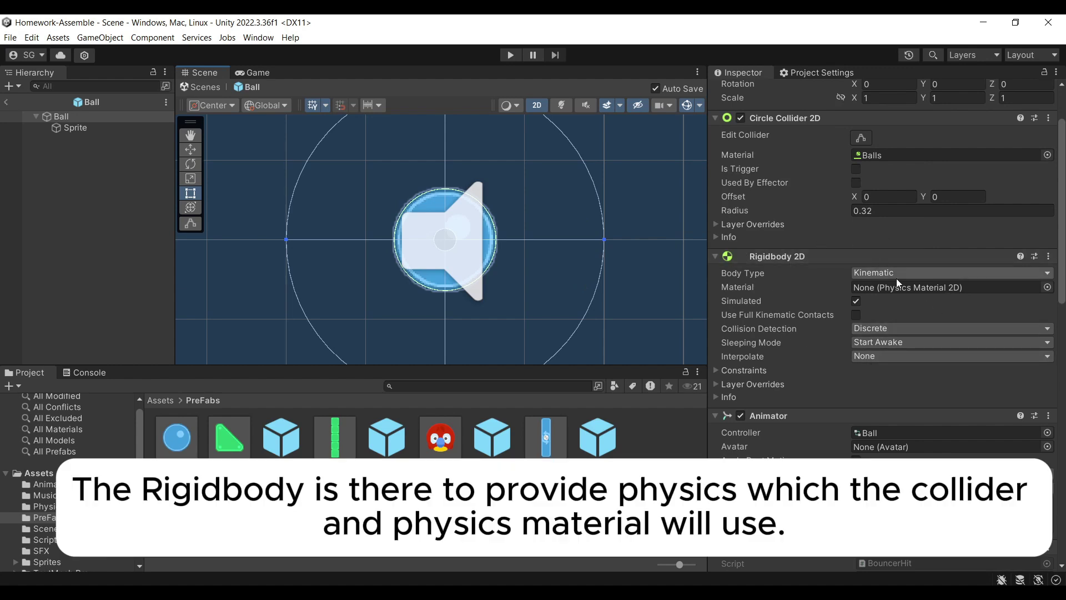
scroll(897, 278, "down", 7)
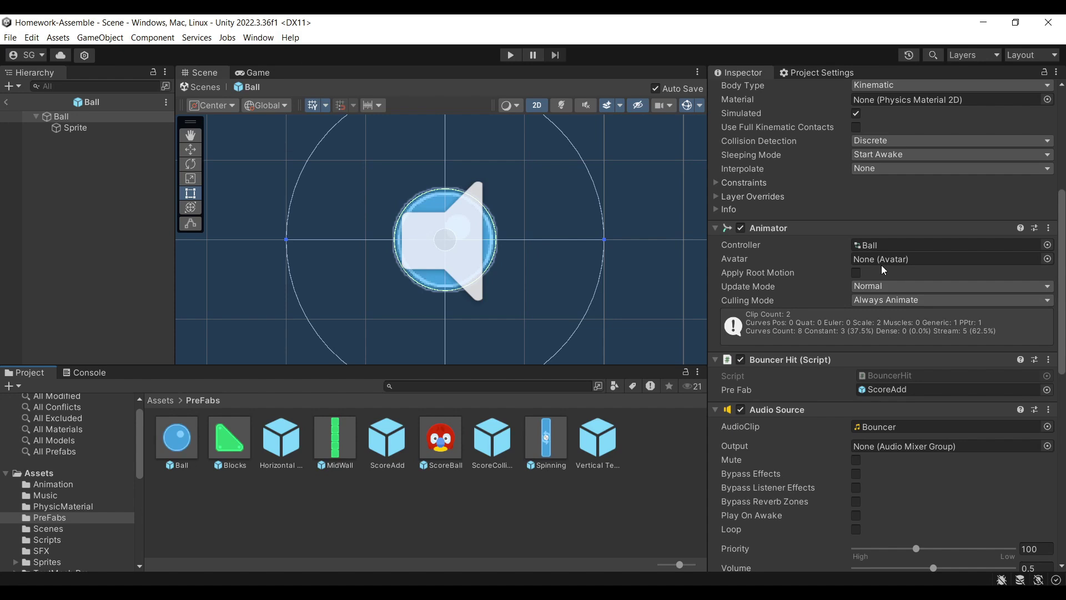
scroll(898, 283, "down", 3)
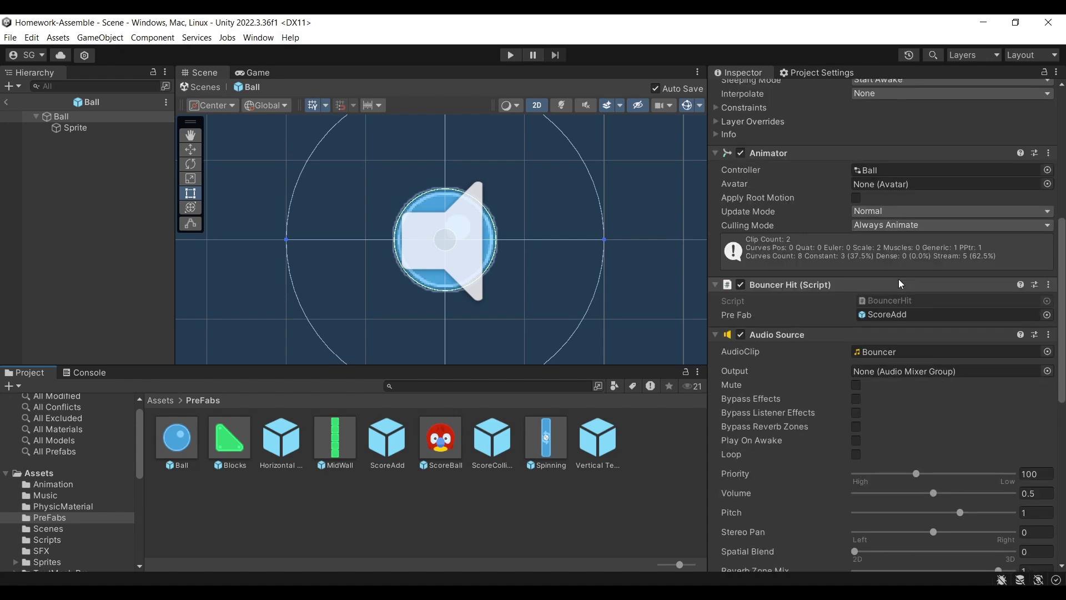
scroll(898, 279, "down", 2)
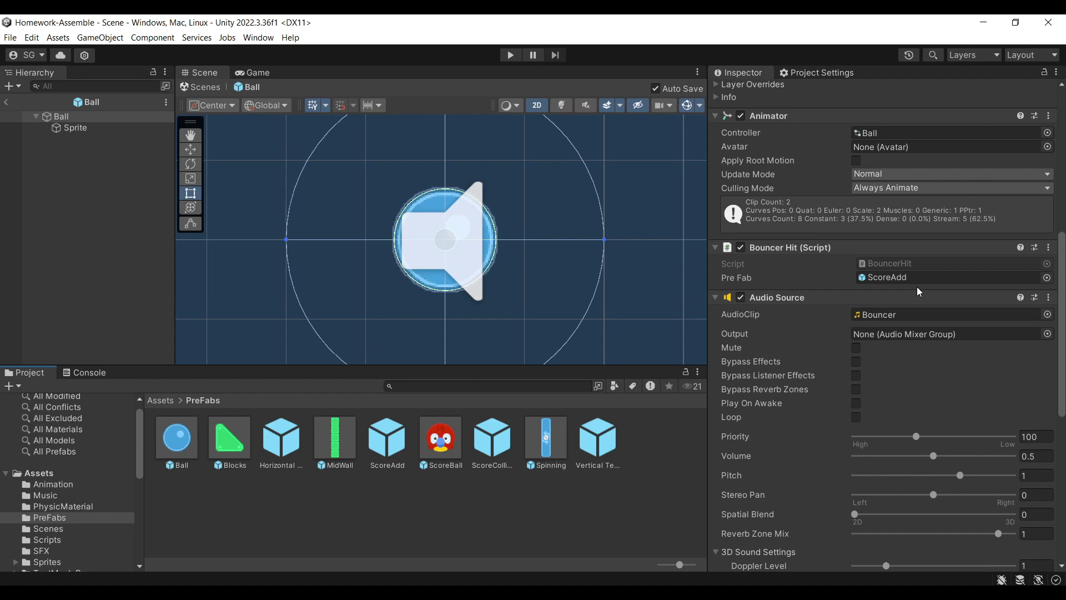
scroll(924, 281, "down", 6)
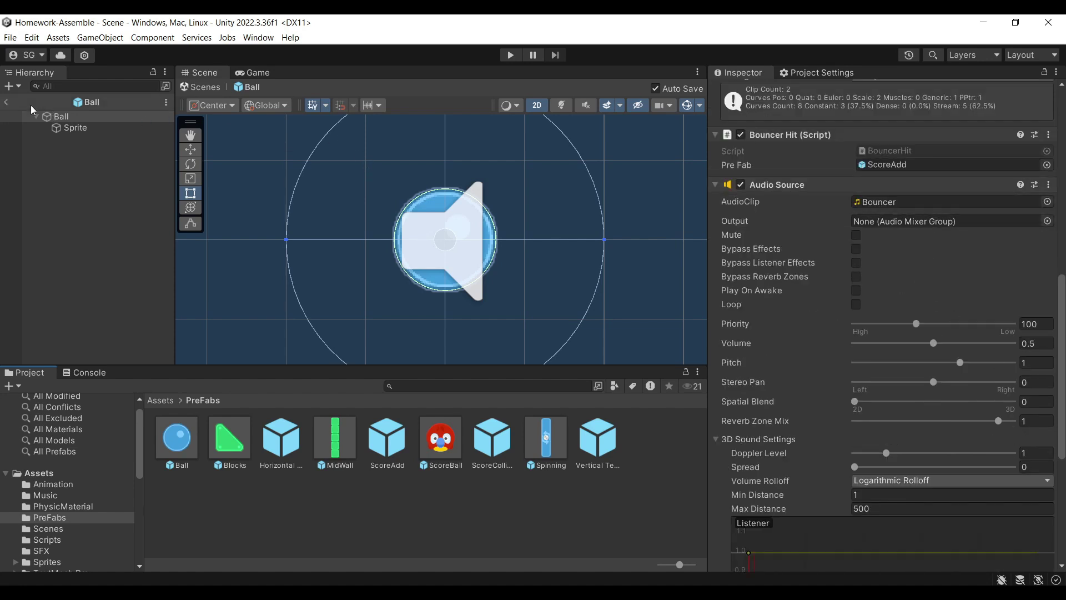
- Open the Spinning prefab, check its Rigidbody 2D constraints freezing X/Y position, and exit
left_click(5, 102)
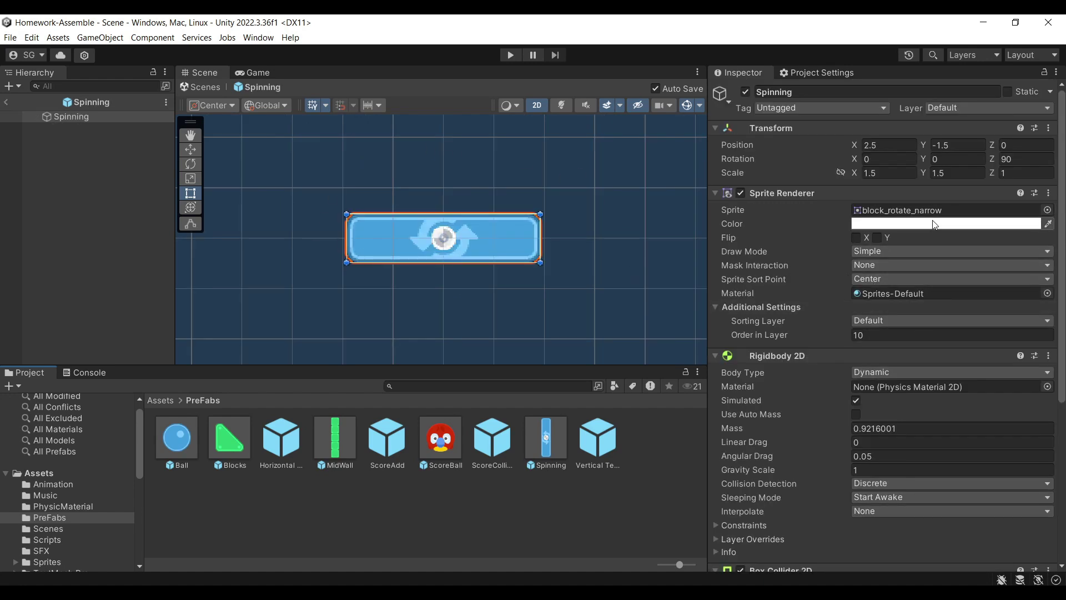
scroll(927, 255, "down", 10)
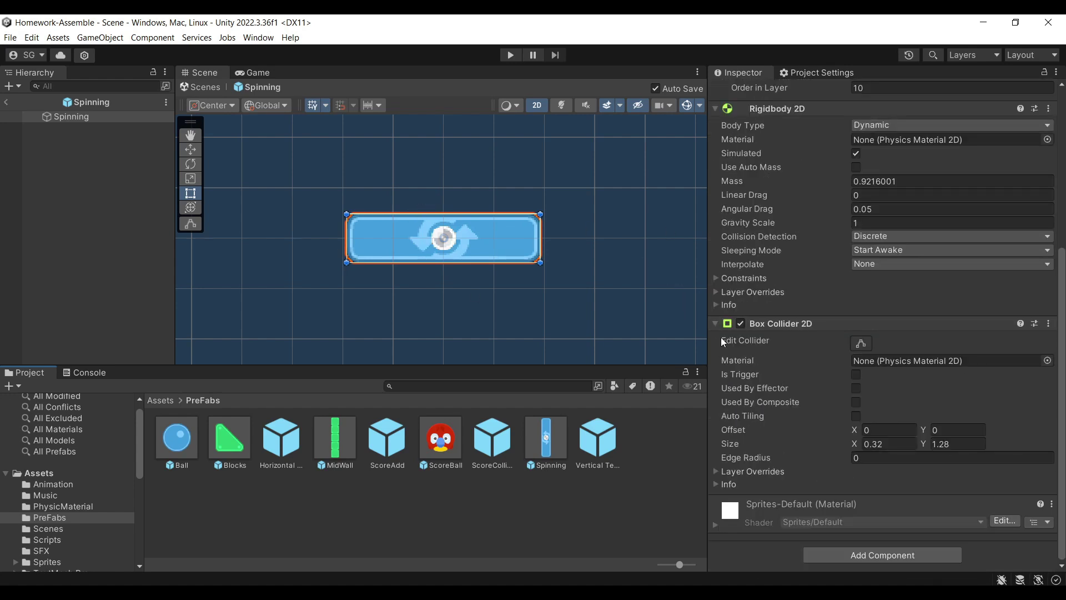
scroll(920, 261, "up", 4)
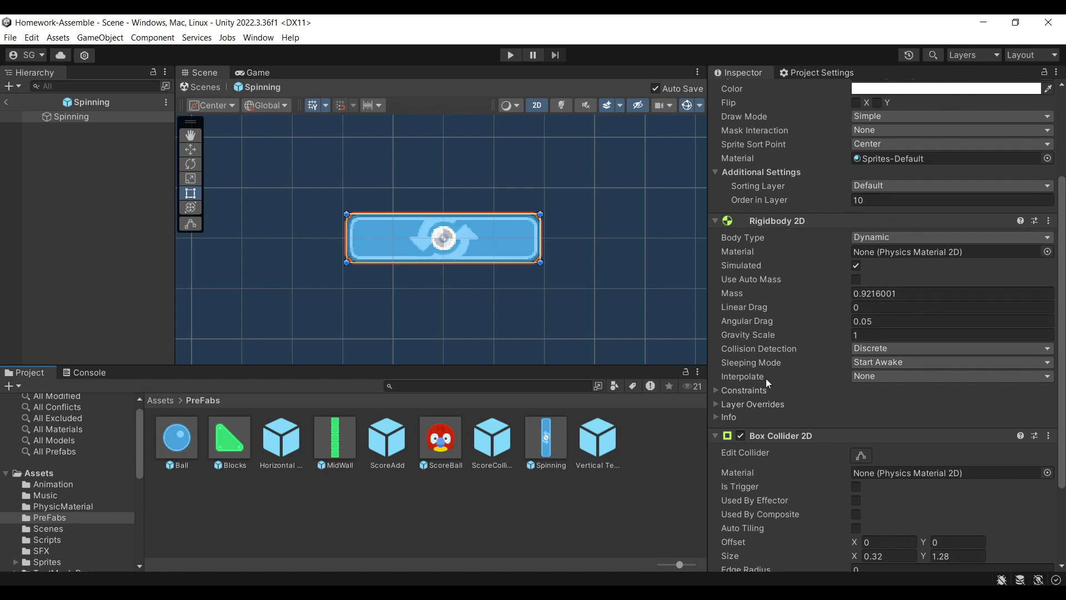
left_click(744, 390)
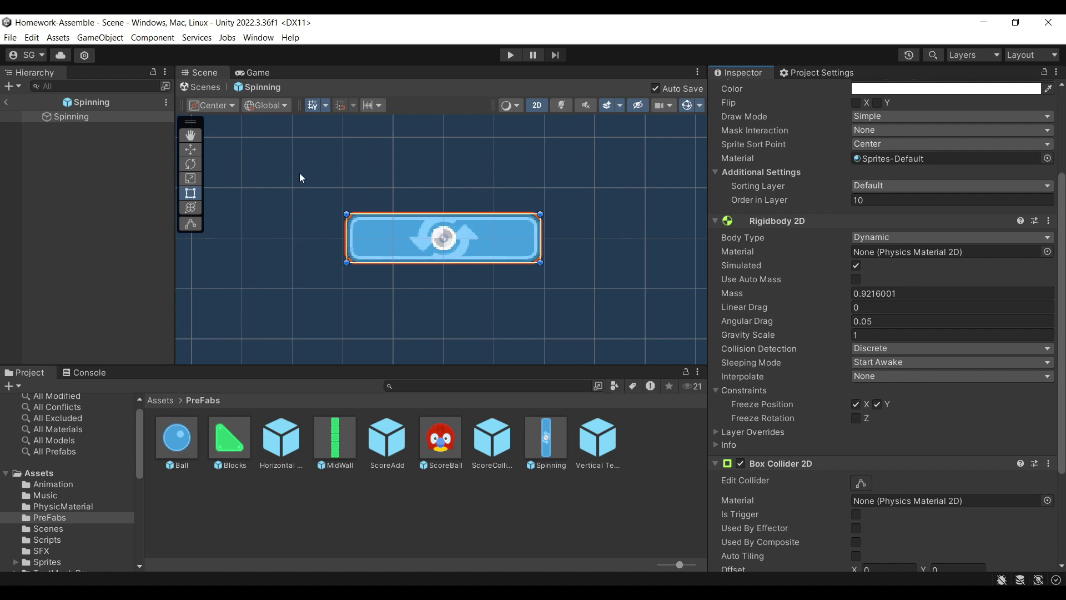
left_click(5, 102)
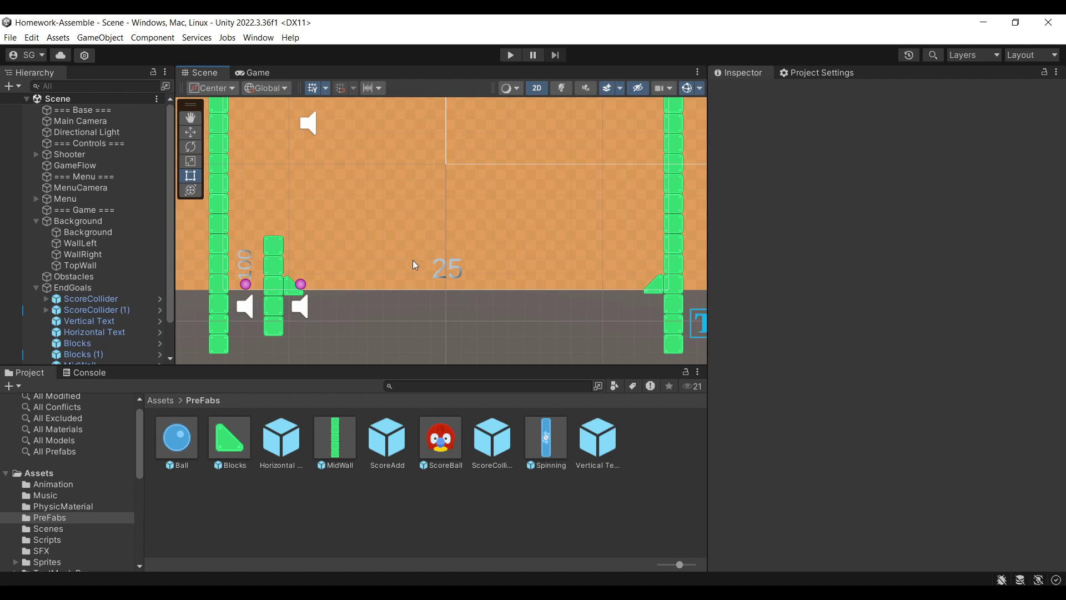
- Duplicate the 100-point ScoreCollider and move the copy to the board's right side
scroll(128, 278, "down", 3)
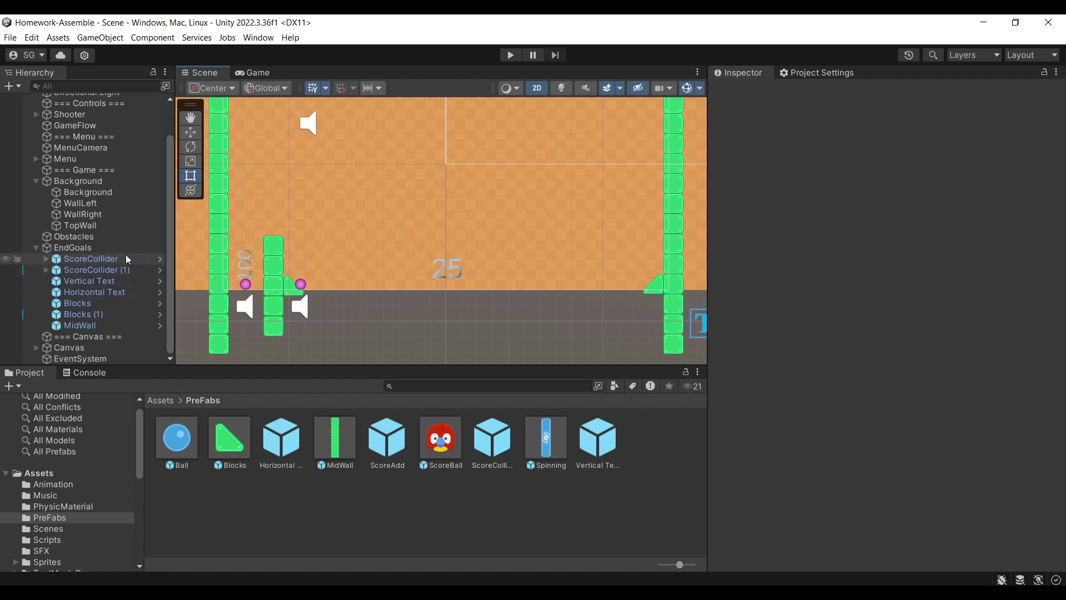
left_click(111, 260)
scroll(914, 382, "down", 2)
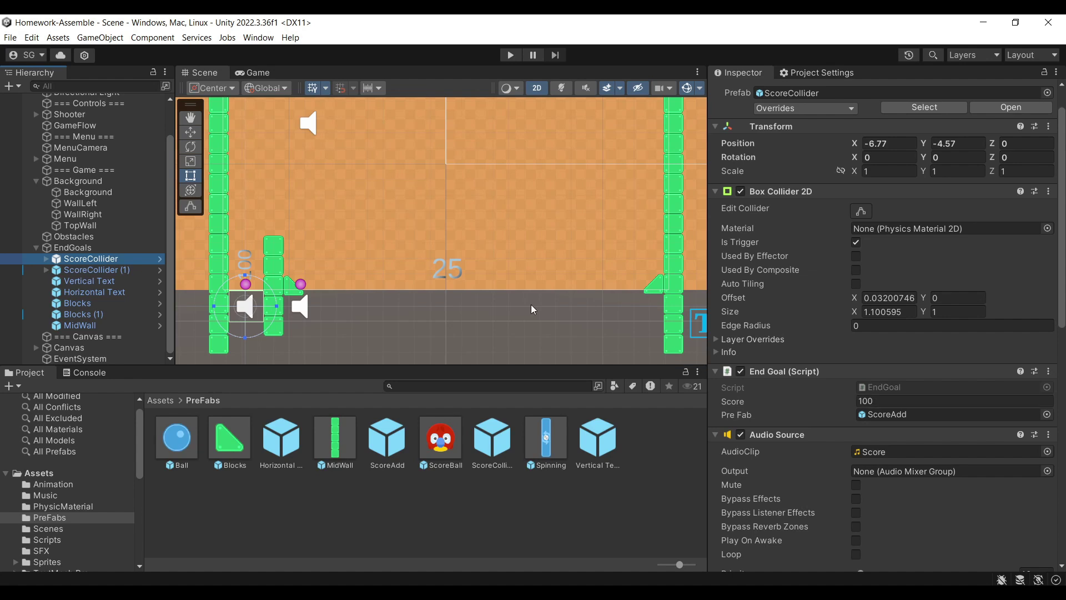
key("ctrl+d")
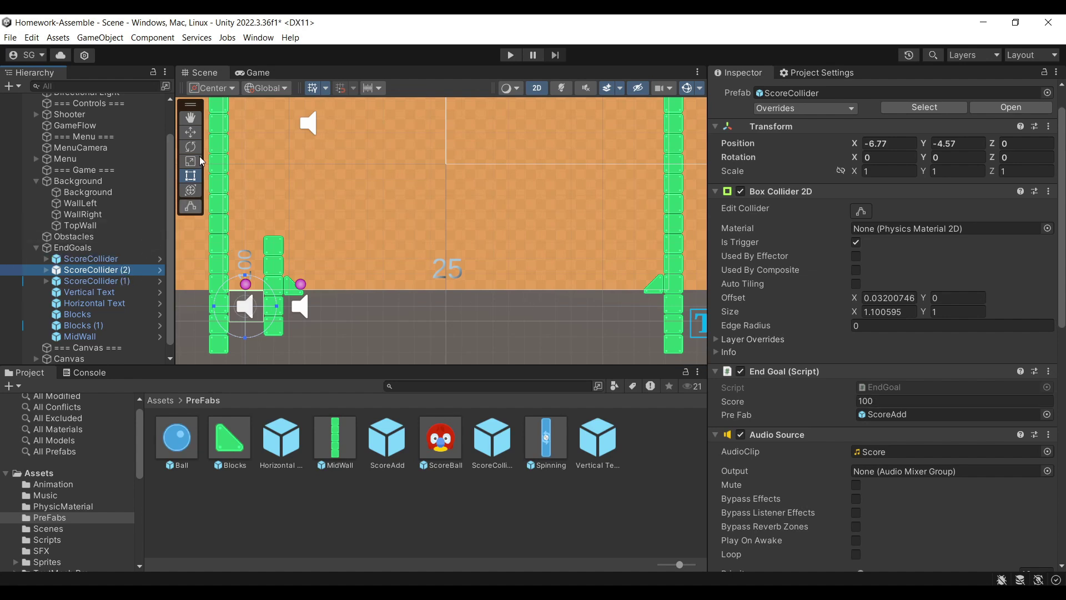
left_click(191, 133)
left_click_drag(299, 307, 700, 329)
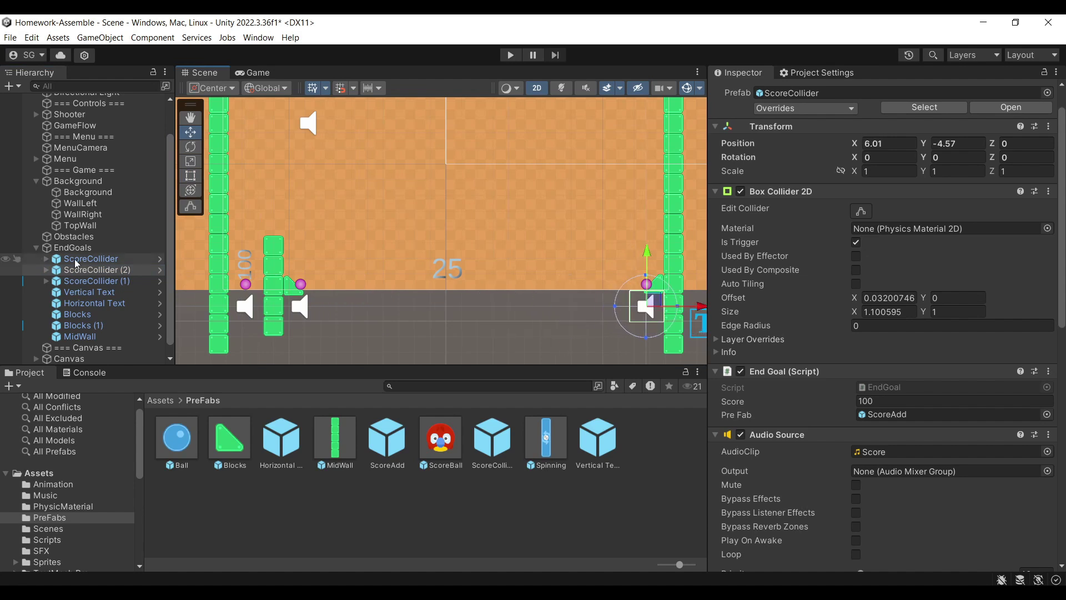
- Duplicate Blocks and MidWall together and move the copies beside the right wall
left_click(113, 324)
left_click(111, 337)
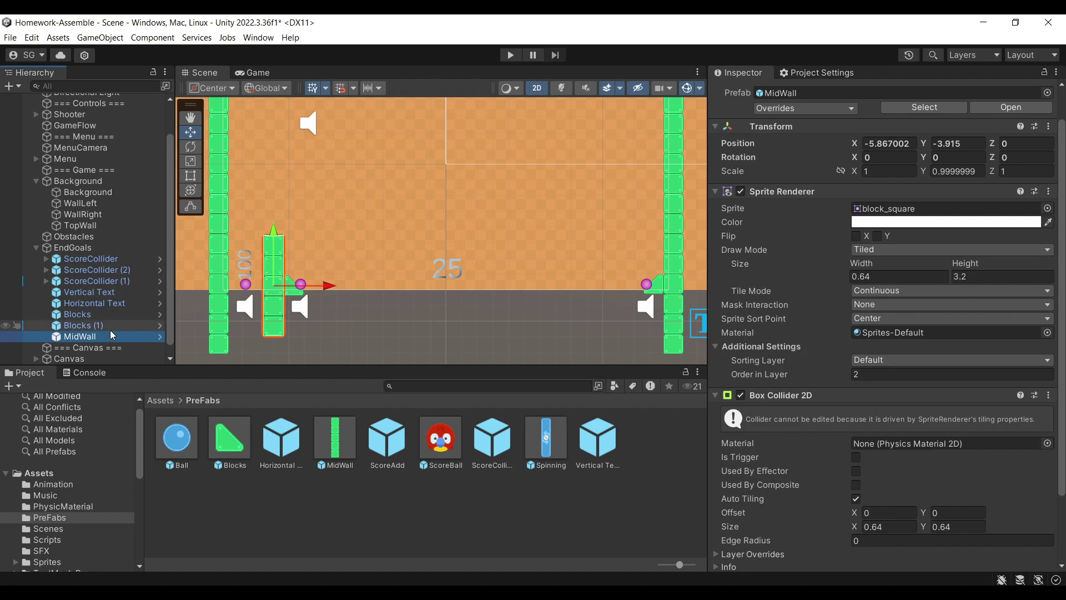
left_click(110, 329, "ctrl")
left_click(113, 315)
left_click(108, 335, "ctrl")
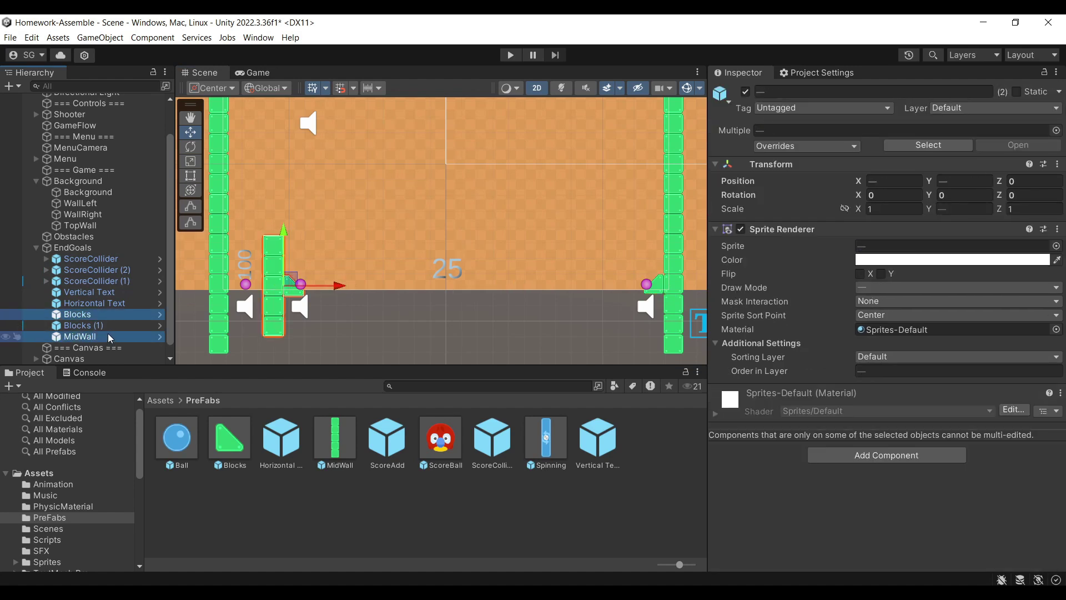
key("ctrl+d")
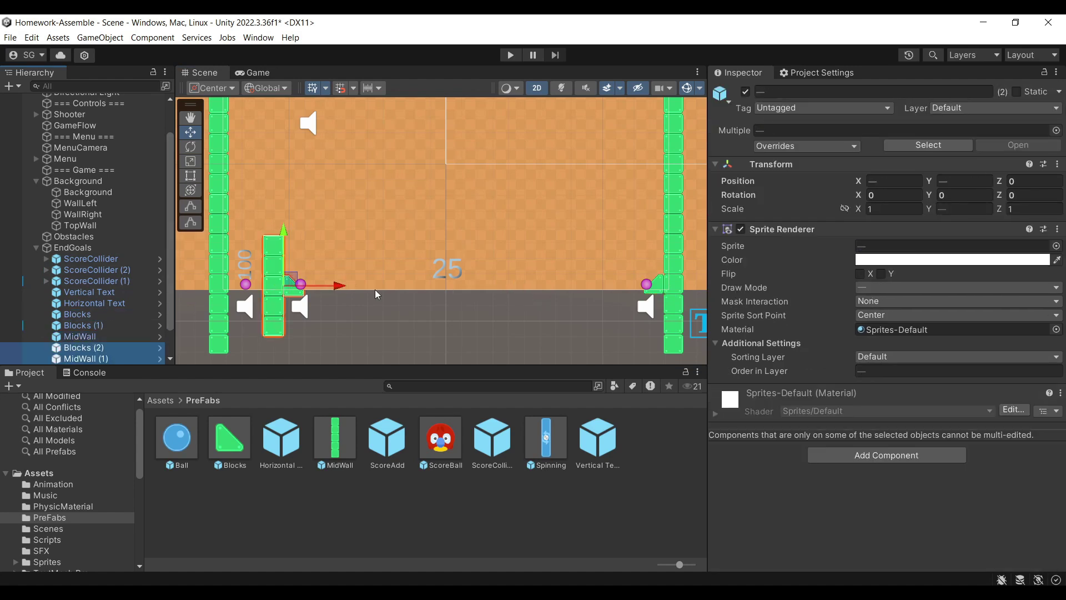
left_click_drag(312, 288, 643, 287)
- Delete the stray Blocks (1) corner block
left_click(109, 280)
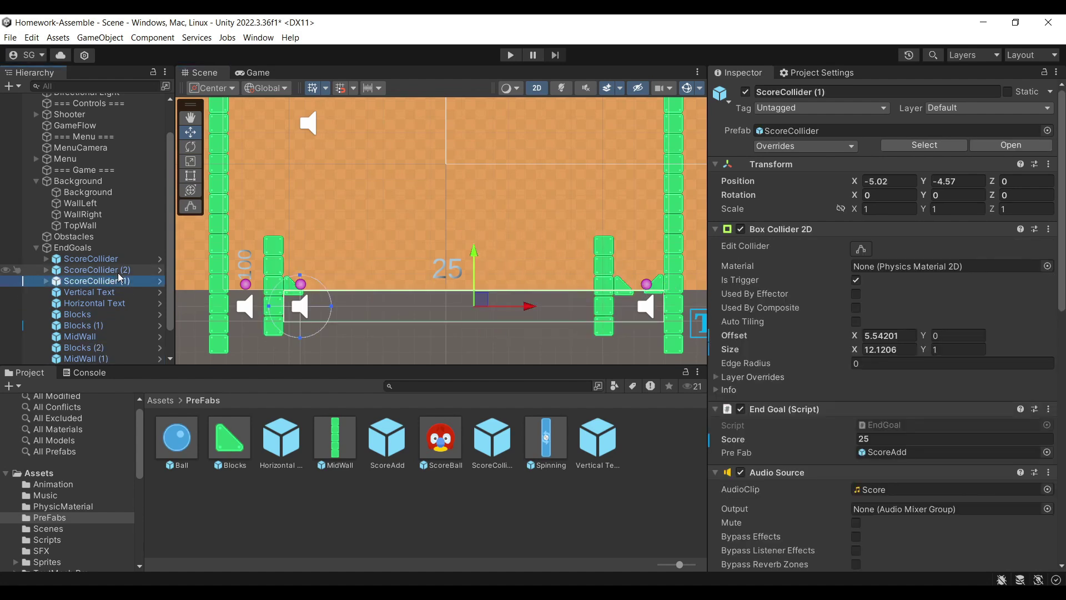
left_click(123, 271)
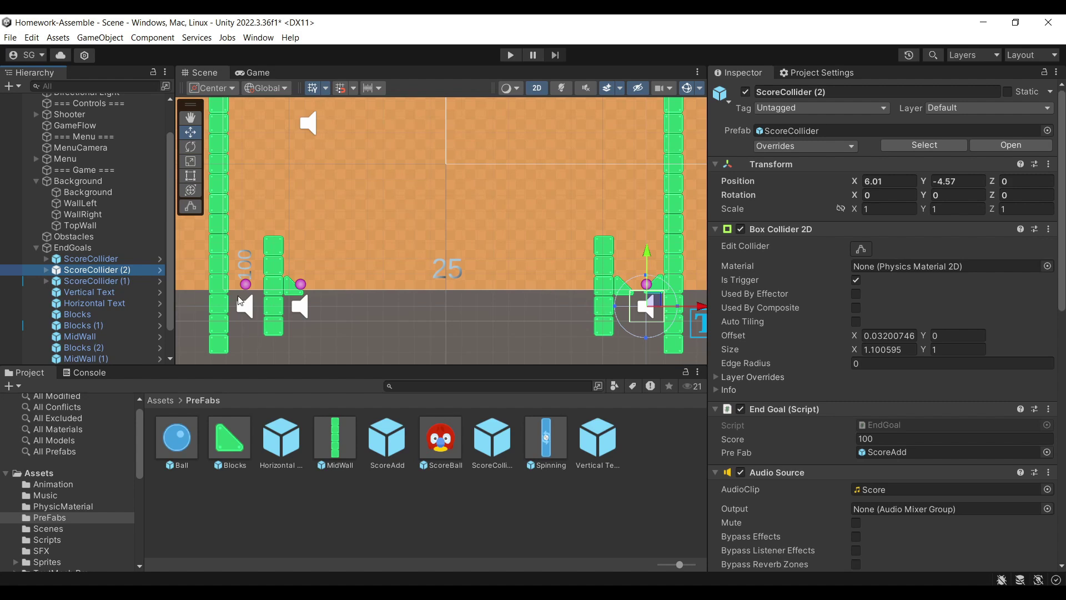
scroll(106, 347, "down", 1)
left_click(84, 313)
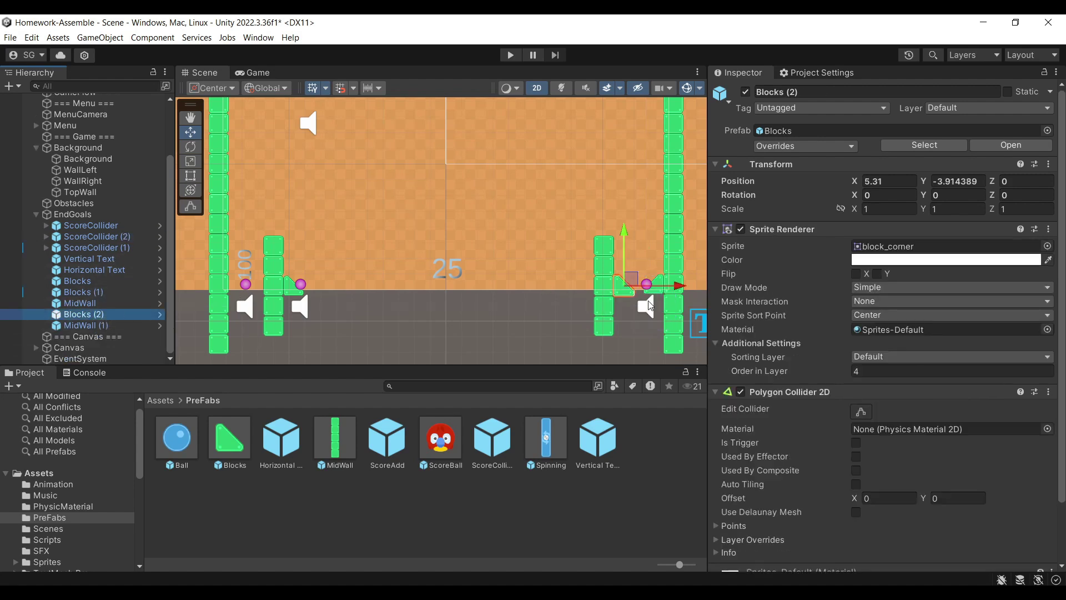
left_click(139, 290)
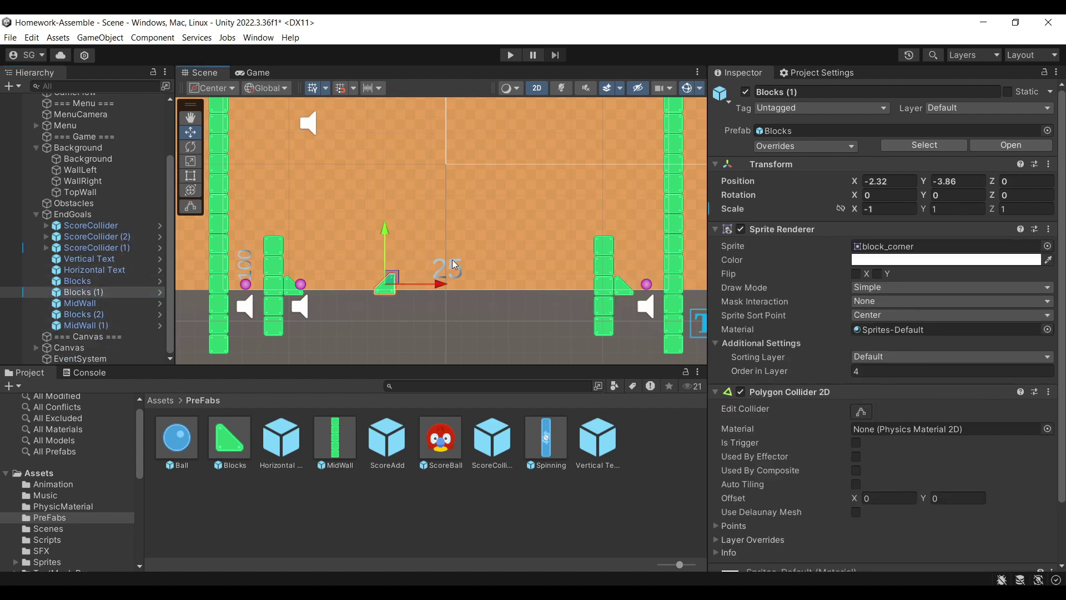
key("Delete")
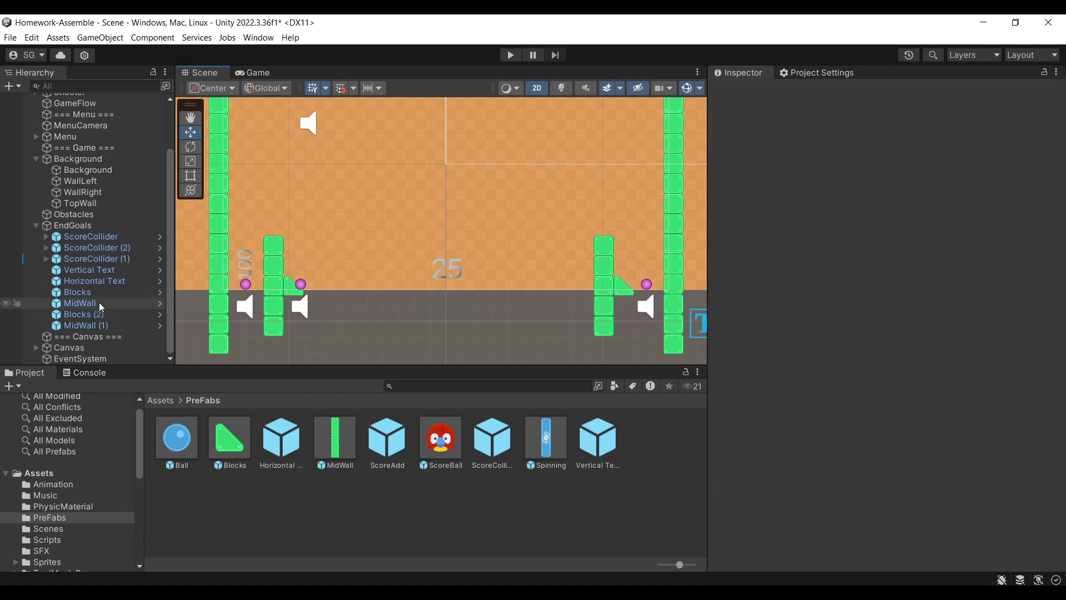
- Flip Blocks (2) horizontally with Scale X -1 and slide it left
double_click(84, 314)
left_click(751, 209)
type("-1")
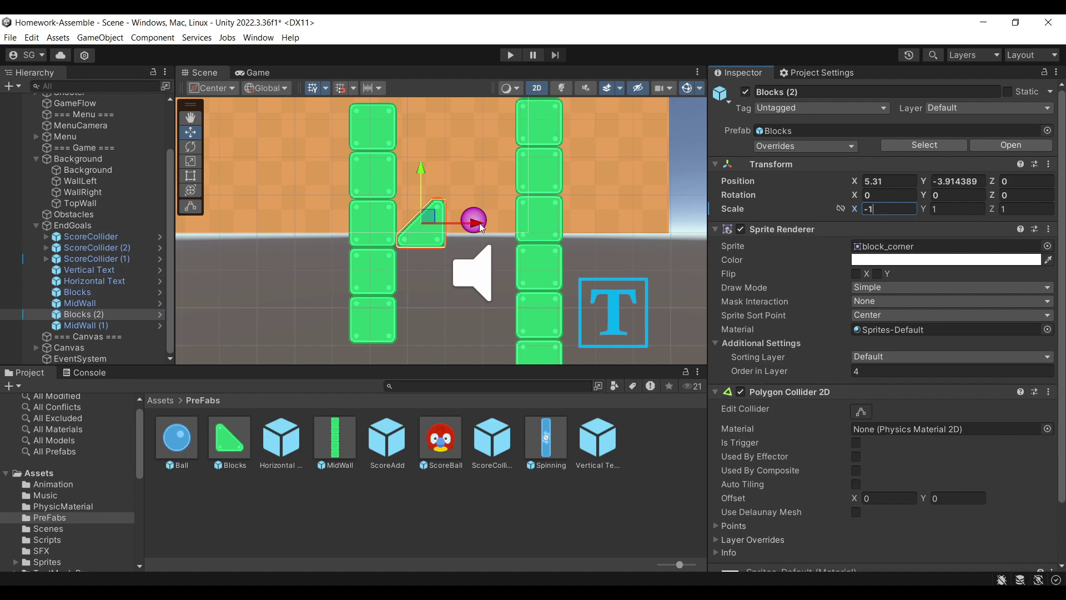
left_click_drag(475, 223, 384, 225)
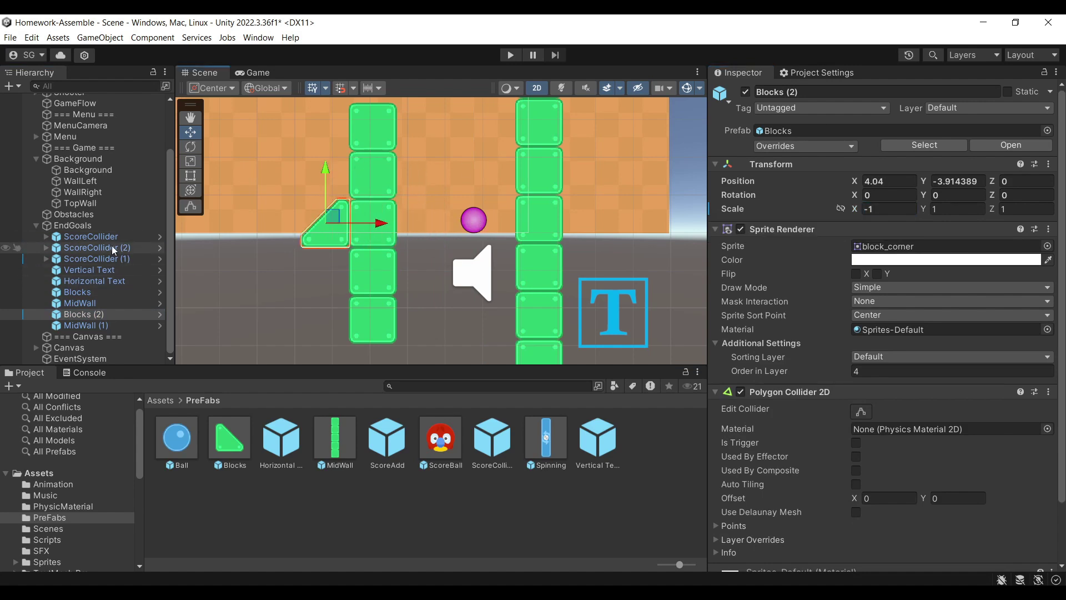
- Move Blocks (2) and MidWall (1) together so they sit just left of ScoreCollider (2)
left_click(111, 324, "ctrl")
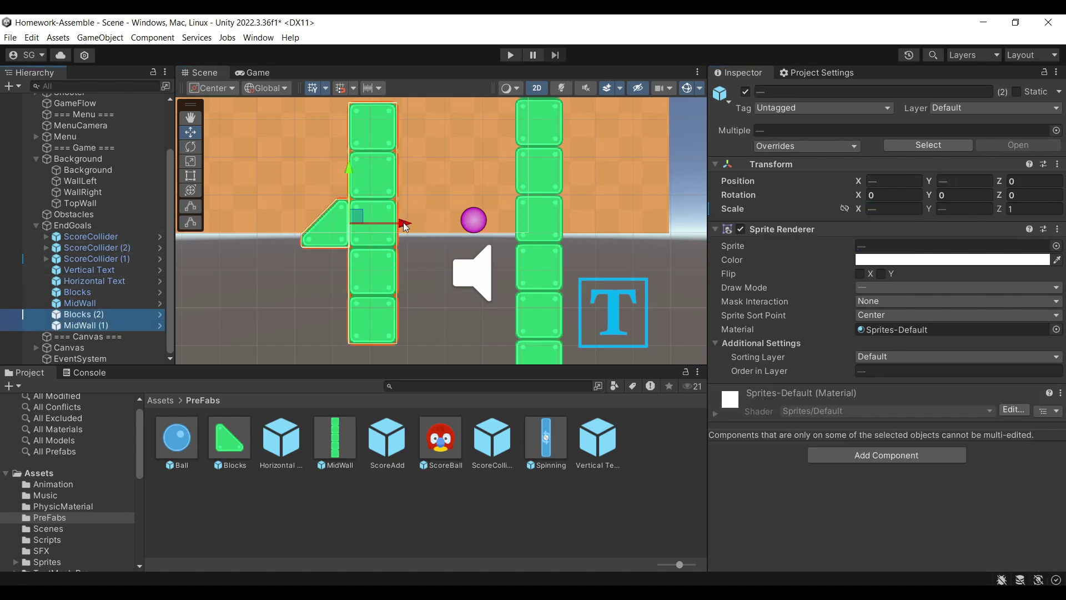
left_click_drag(413, 223, 451, 225)
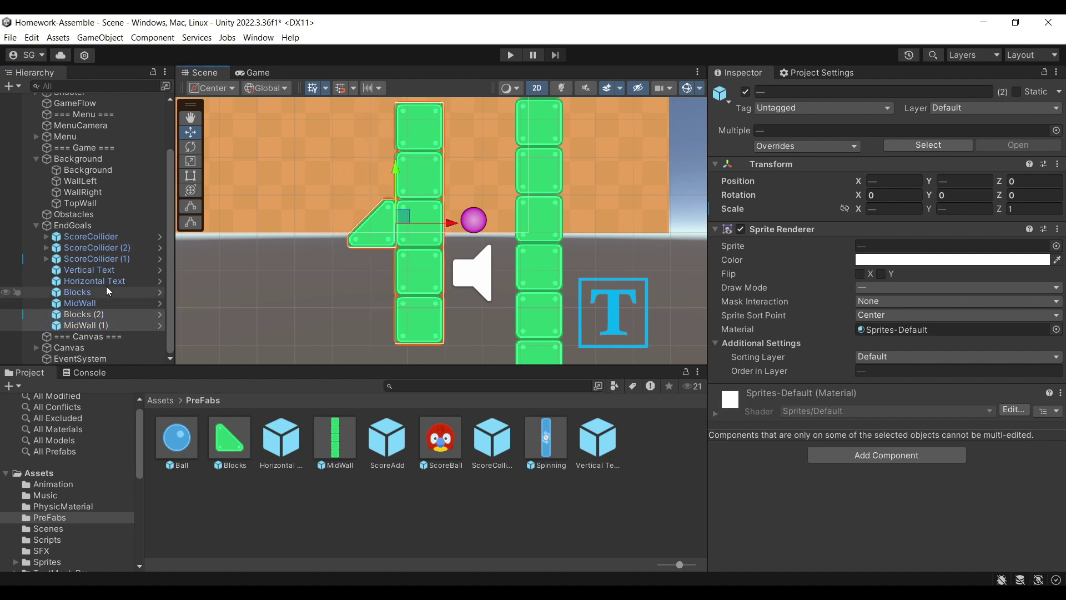
left_click(123, 248)
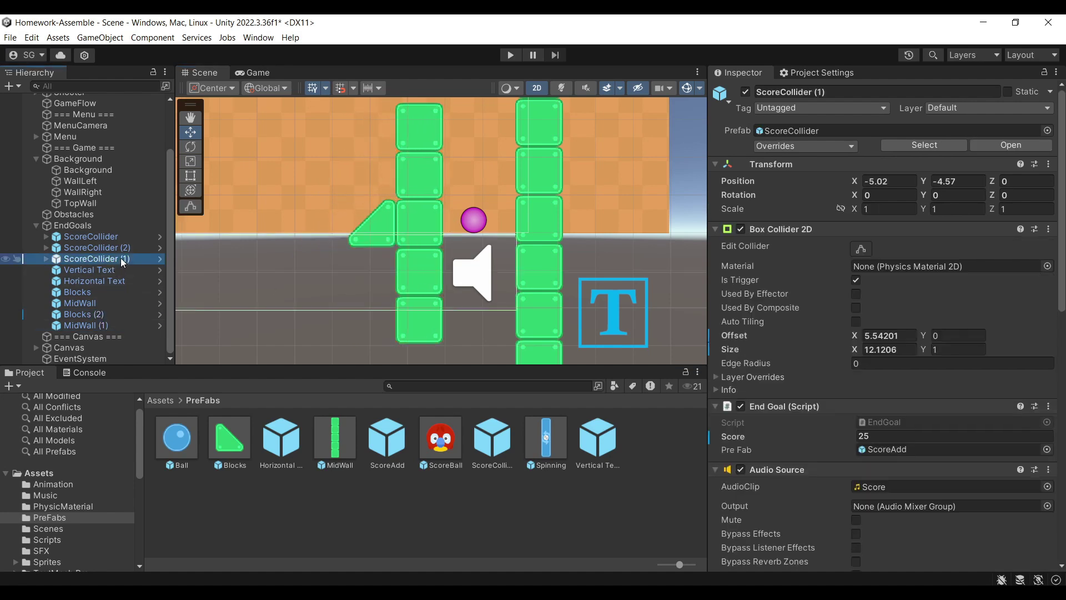
left_click(122, 314)
left_click(121, 325, "ctrl")
left_click_drag(405, 223, 397, 223)
left_click(92, 248)
scroll(411, 172, "down", 2)
middle_click_drag(411, 172, 491, 229)
scroll(555, 210, "down", 2)
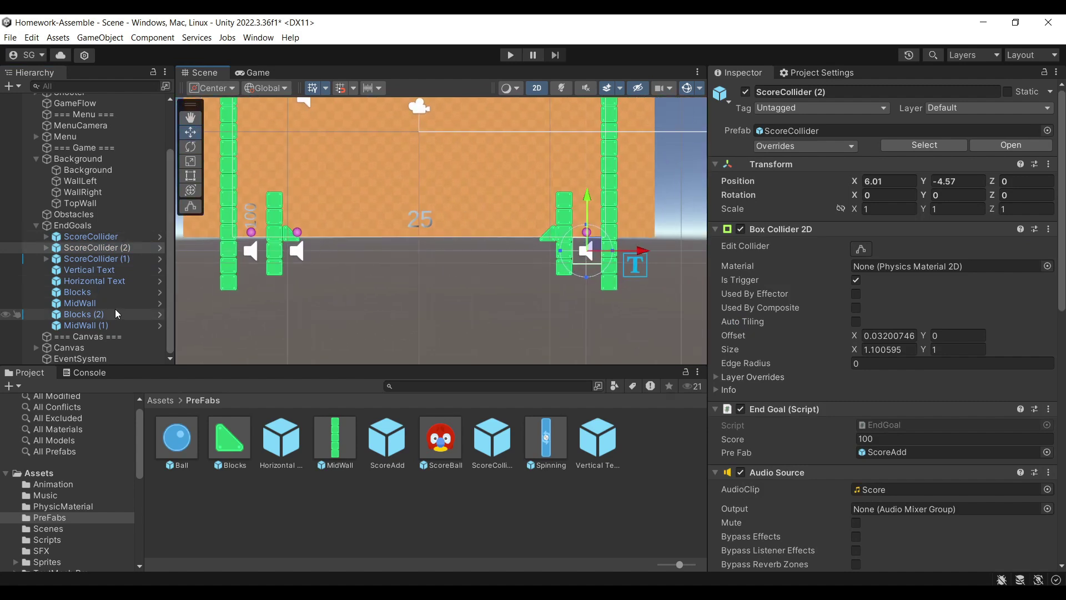
- Duplicate the vertical 100 label and move the copy onto the right wall
left_click(107, 270)
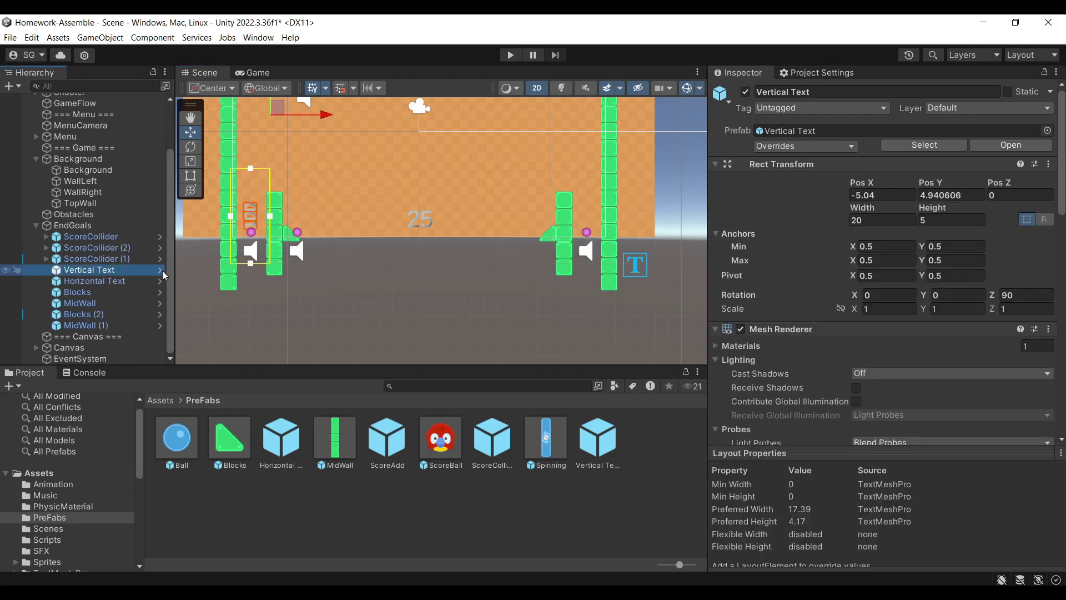
key("ctrl+d")
left_click_drag(325, 118, 658, 153)
left_click(420, 219)
key("f")
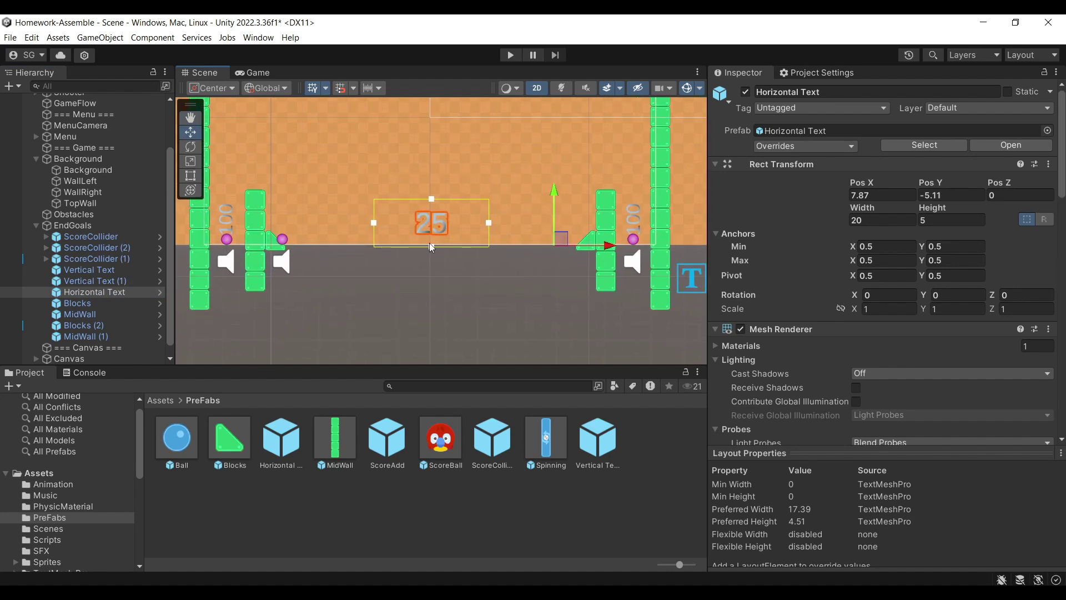
- Duplicate the mirrored corner block and right wall column, moving the copy left to mid-scene
left_click(100, 325)
left_click(97, 336)
left_click(96, 327, "ctrl")
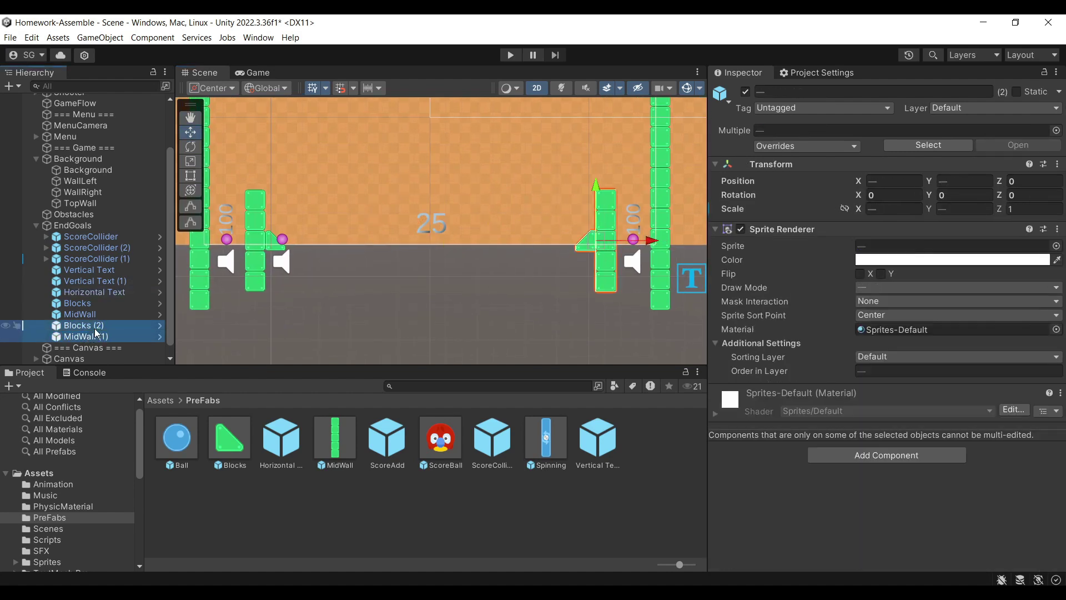
key("ctrl+d")
left_click_drag(646, 242, 391, 258)
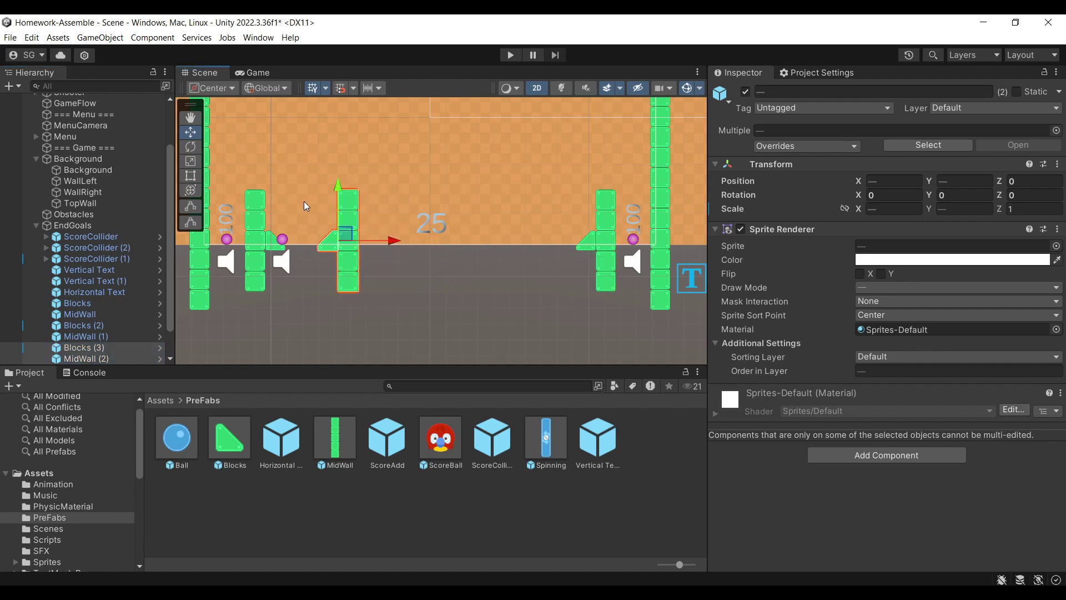
- Duplicate the left corner block and wall column as Blocks (3) and MidWall (2), placing them beside the 25-point goal
left_click(109, 294)
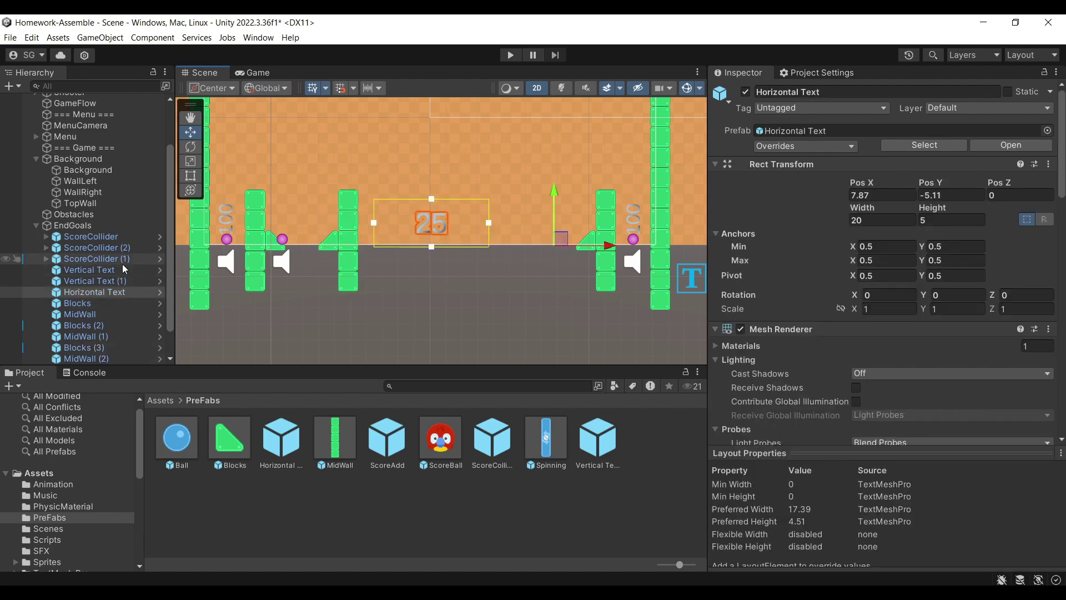
left_click(100, 303)
left_click(103, 315, "ctrl")
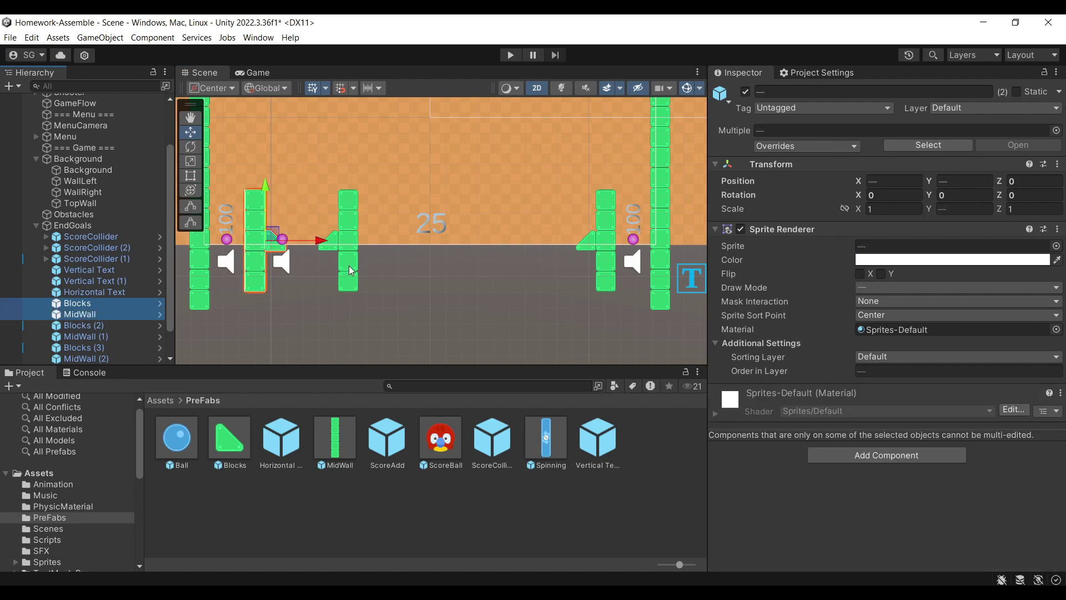
key("ctrl+d")
left_click_drag(321, 241, 585, 233)
scroll(481, 297, "up", 2)
scroll(578, 244, "up", 4)
scroll(567, 247, "up", 2)
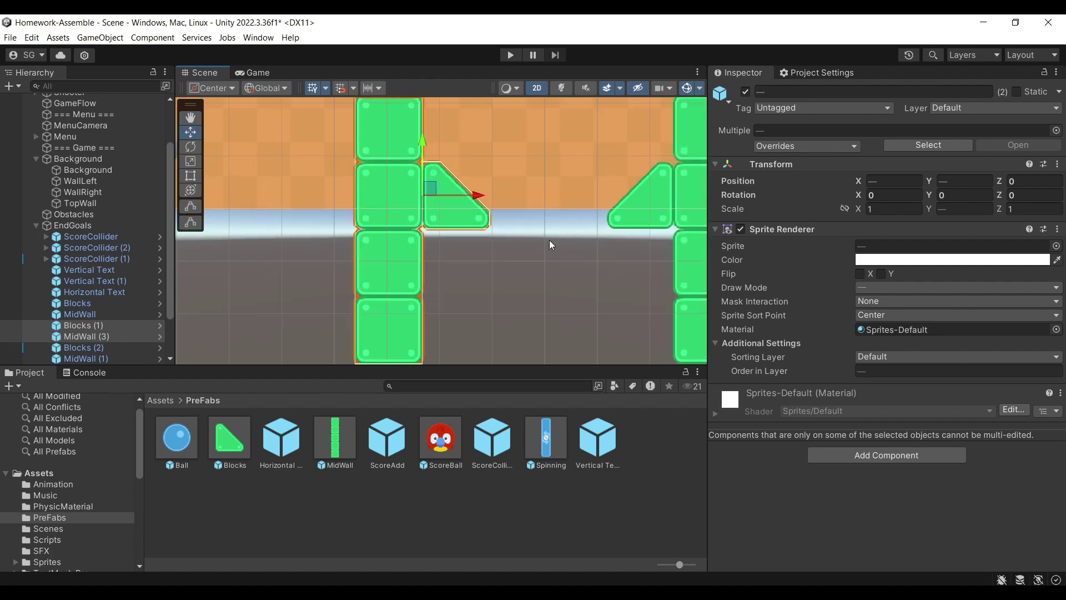
scroll(518, 222, "down", 2)
left_click_drag(499, 207, 490, 205)
middle_click_drag(490, 205, 435, 236)
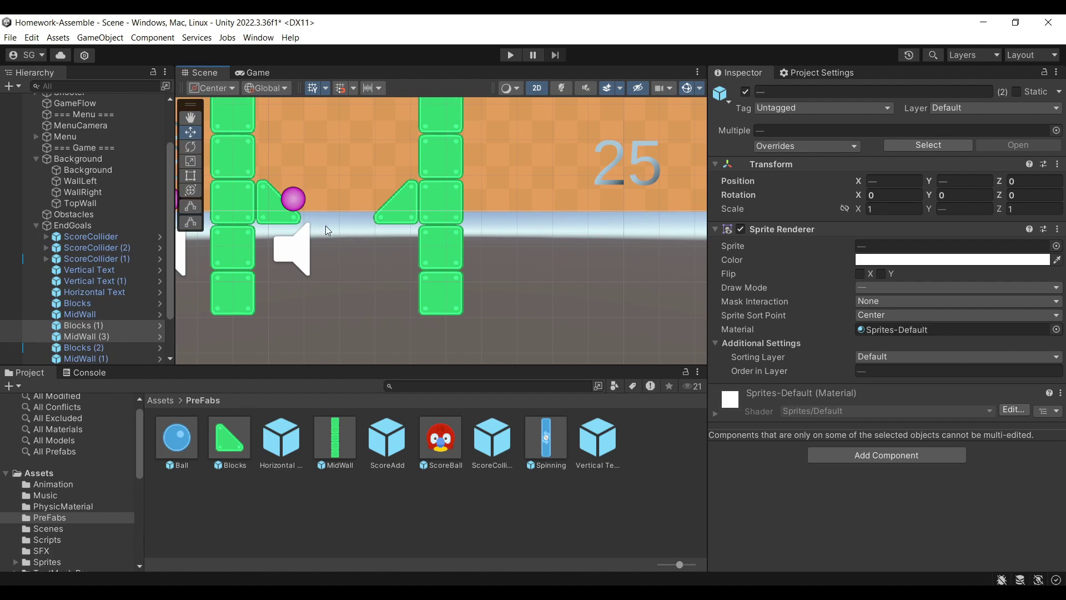
scroll(356, 226, "down", 5)
middle_click_drag(448, 224, 403, 242)
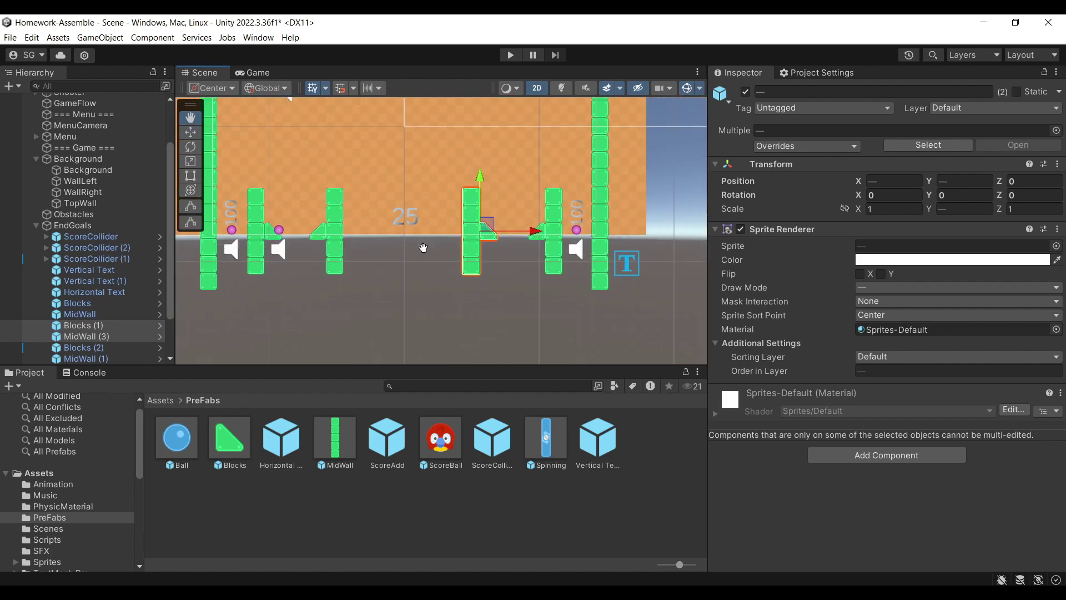
- Select and frame the 25-point goal in the Scene view
left_click(405, 214)
scroll(399, 249, "up", 1)
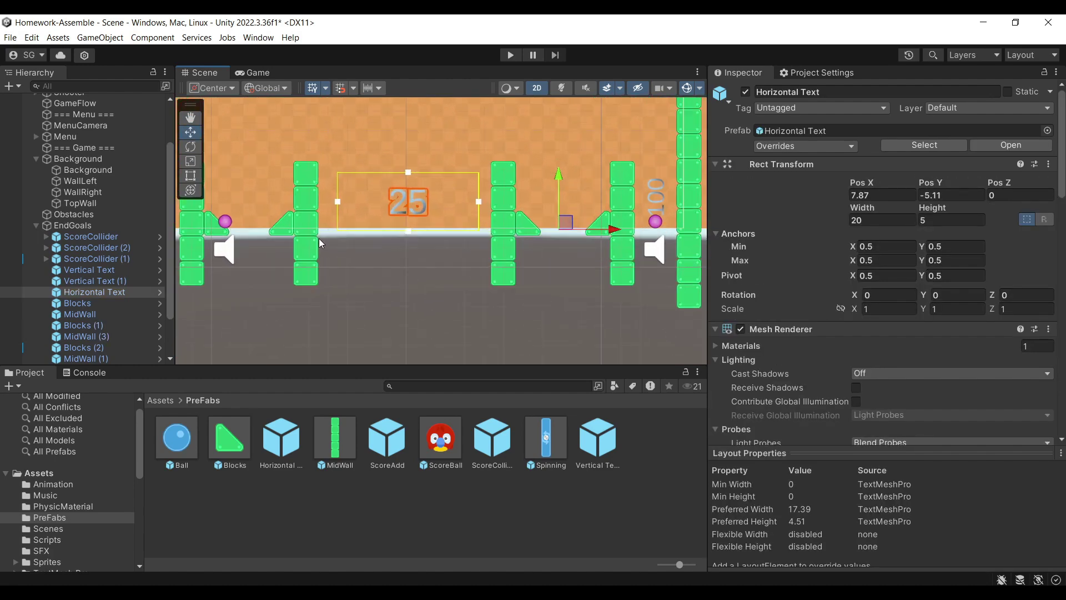
middle_click_drag(288, 239, 407, 241)
left_click(89, 269)
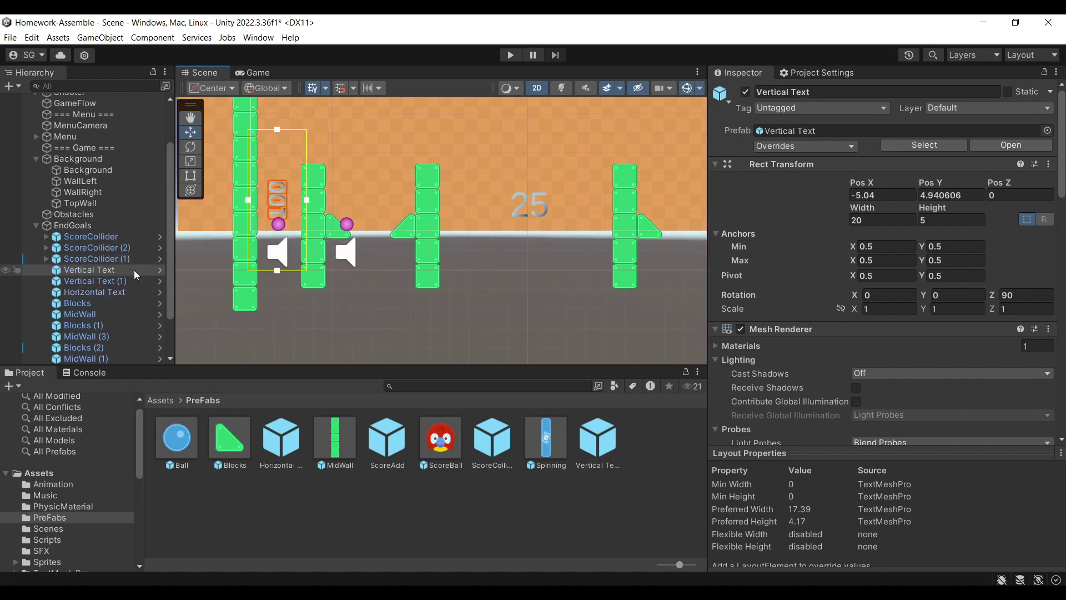
scroll(144, 270, "down", 3)
double_click(89, 203)
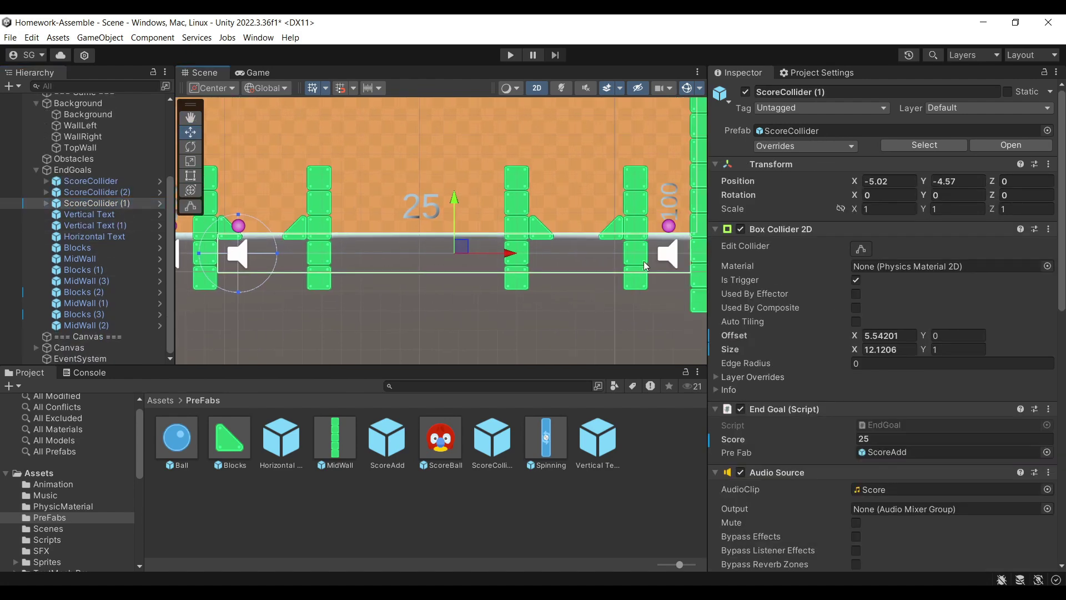
- Edit ScoreCollider (1)'s collider, pulling both edges in to cover a single gap
scroll(857, 335, "down", 2)
scroll(858, 335, "up", 2)
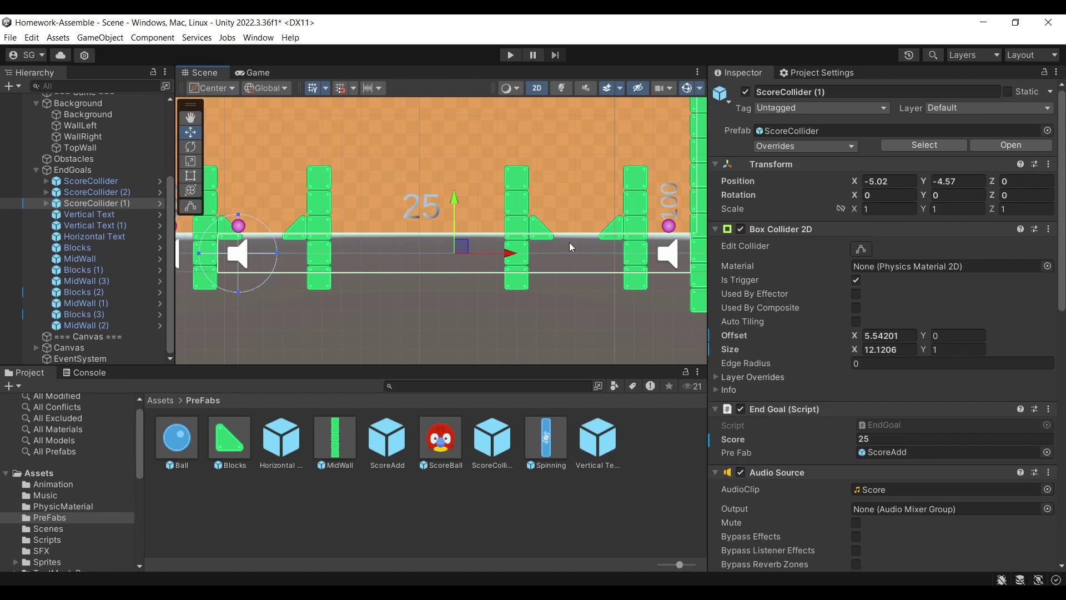
left_click(861, 248)
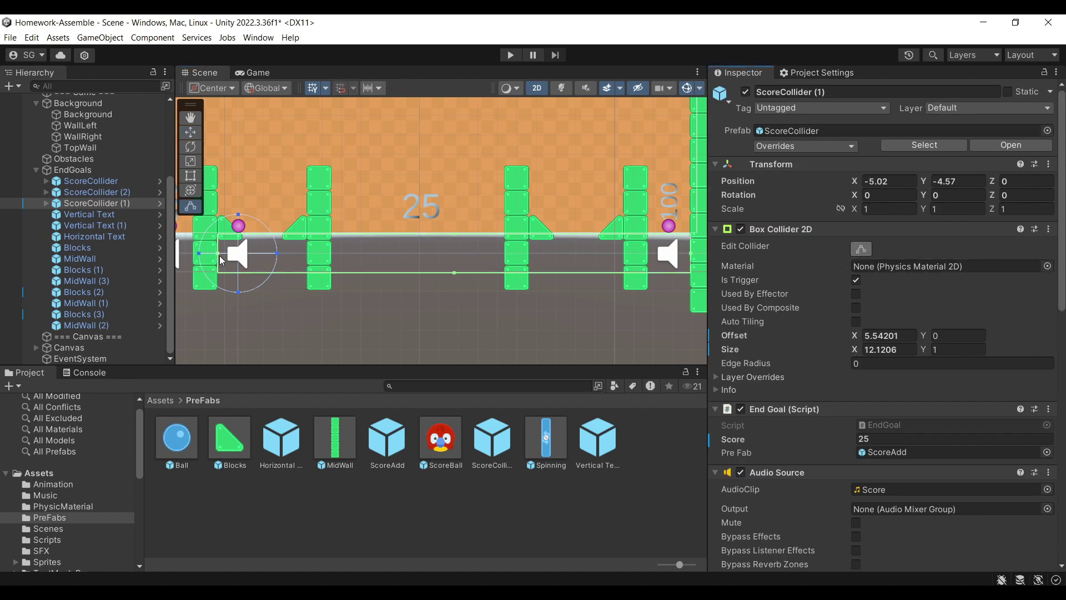
left_click_drag(218, 255, 332, 255)
scroll(460, 253, "right", 4)
left_click_drag(594, 251, 409, 252)
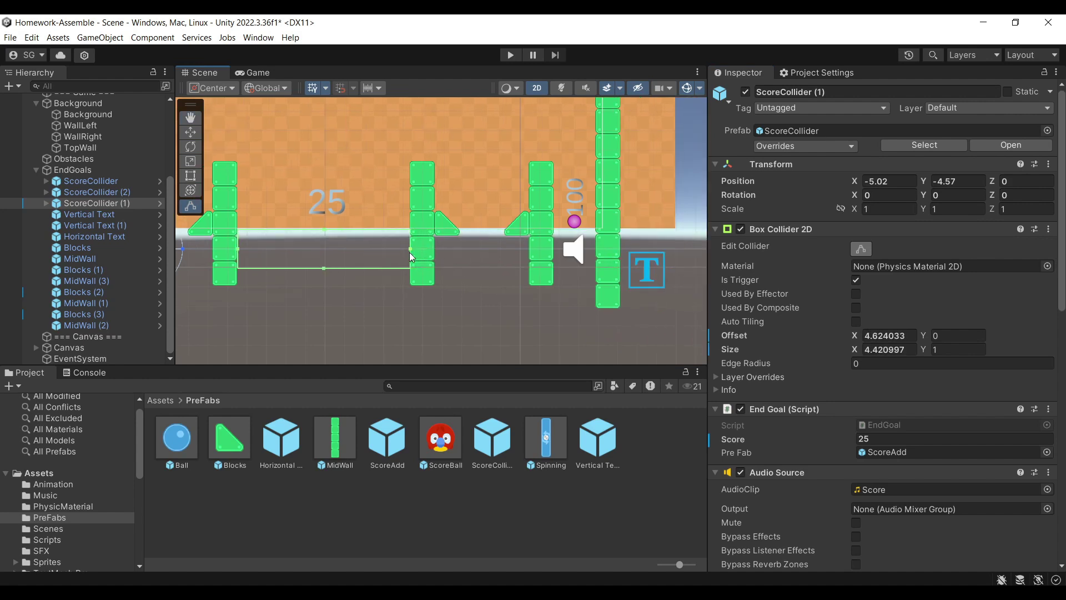
scroll(411, 253, "left", 5)
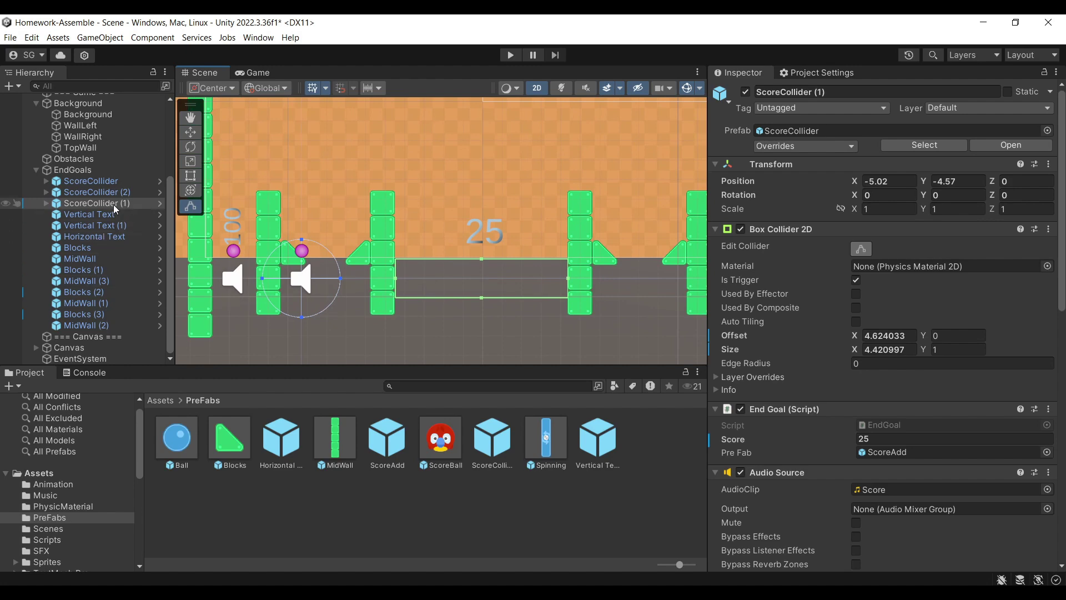
left_click(333, 334)
left_click_drag(244, 333, 304, 272)
left_click(433, 333)
left_click(135, 203)
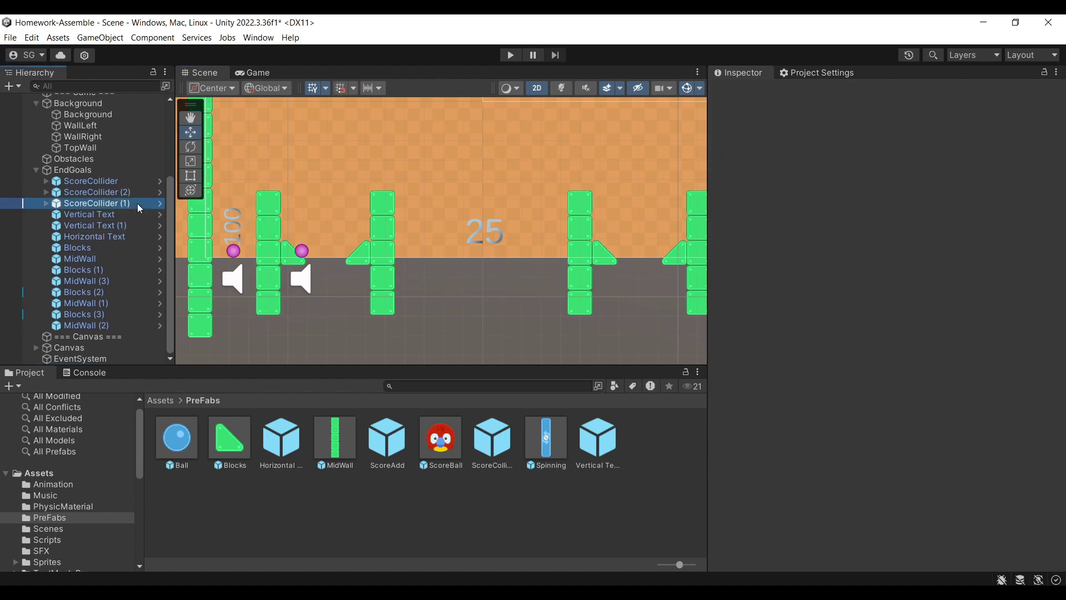
- Duplicate it as ScoreCollider (3), shift it right and narrow it as a 50-point goal
key("ctrl+d")
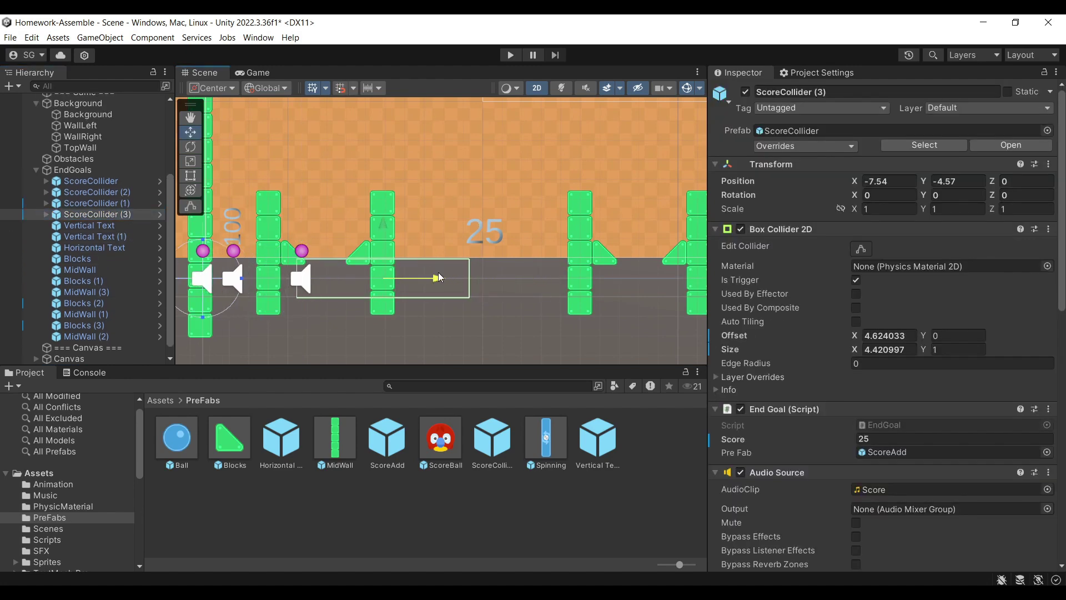
left_click_drag(439, 277, 372, 277)
left_click(868, 254)
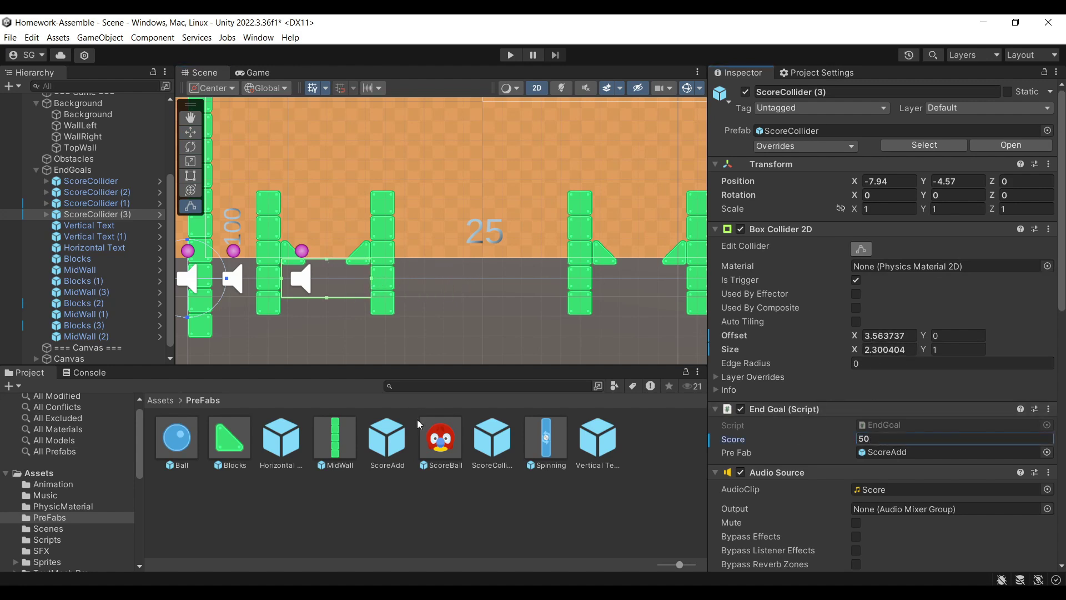
- Duplicate it as ScoreCollider (4) and move it into the centre gap at X 0.1
key("ctrl+d")
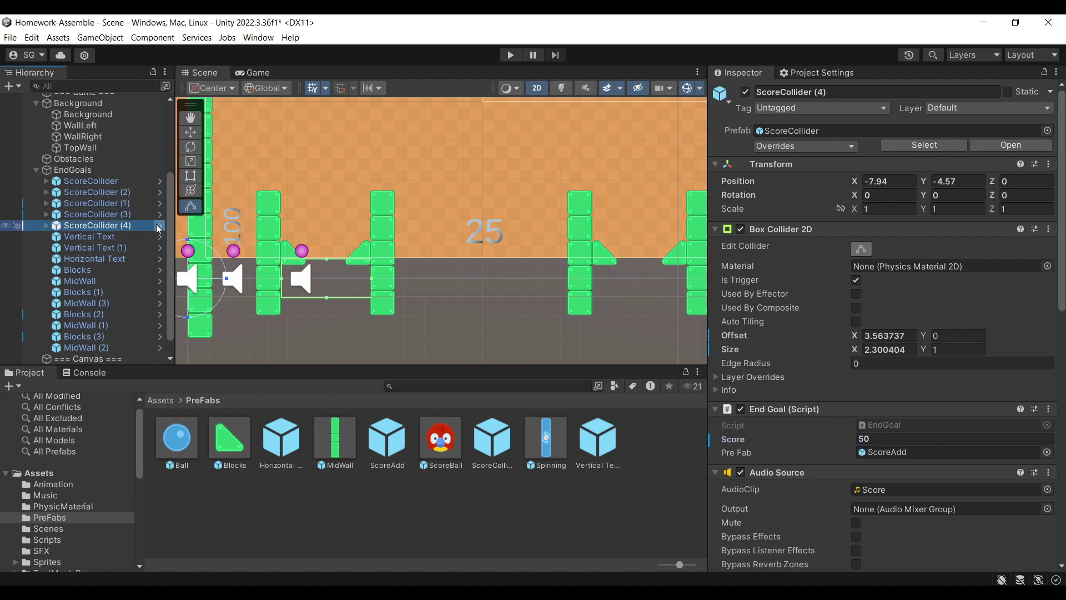
left_click(190, 131)
middle_click_drag(448, 256, 382, 233)
left_click_drag(316, 275, 627, 274)
middle_click_drag(386, 268, 448, 288)
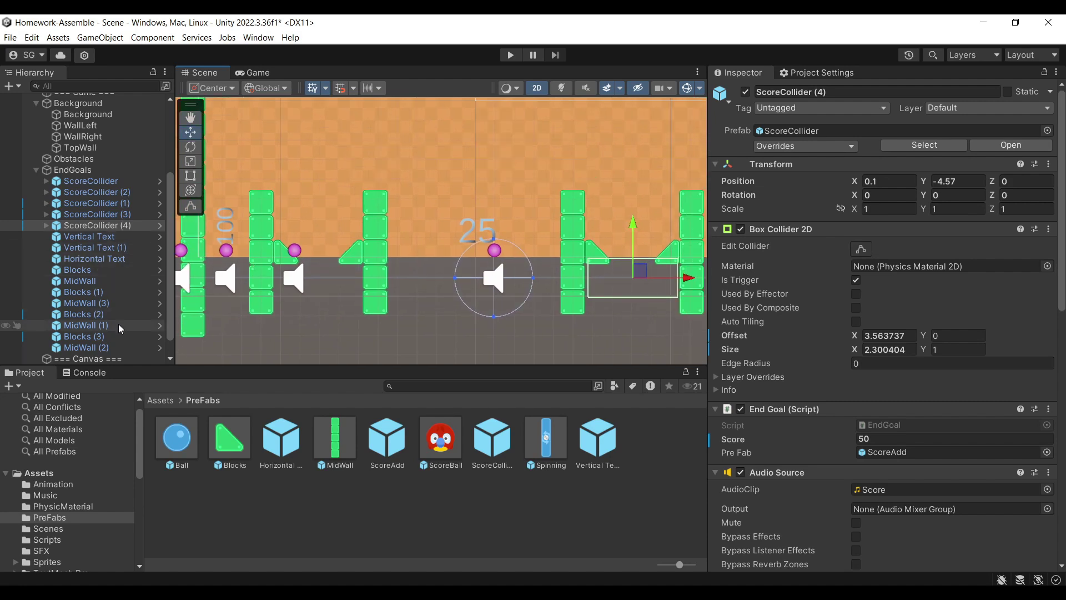
- Copy the 25 label into a 50 label over a left gap, then mirror a second 50 label on the right
left_click(107, 257)
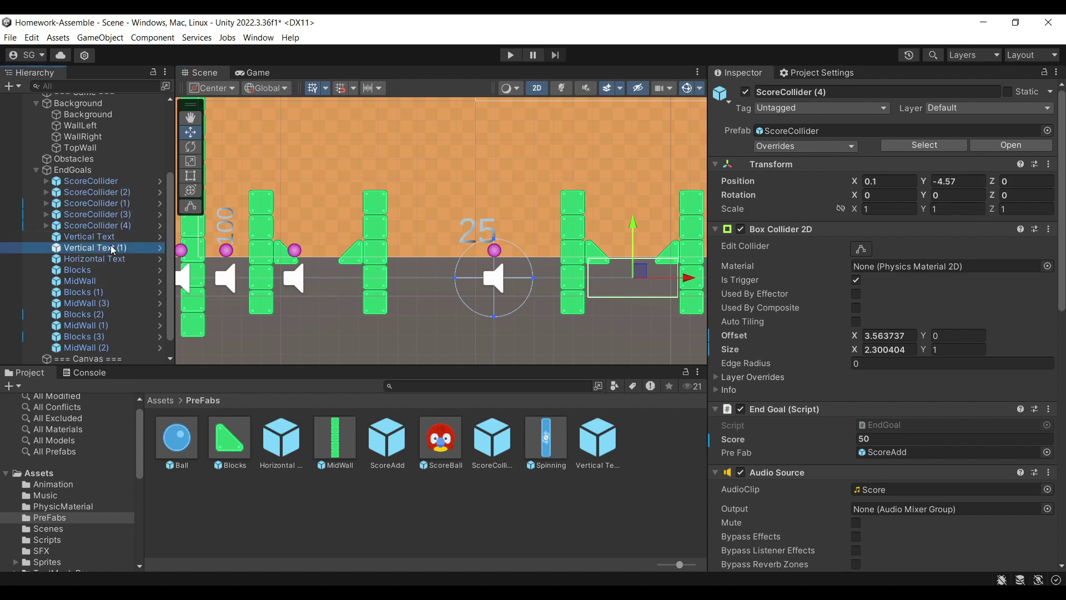
key("ctrl+d")
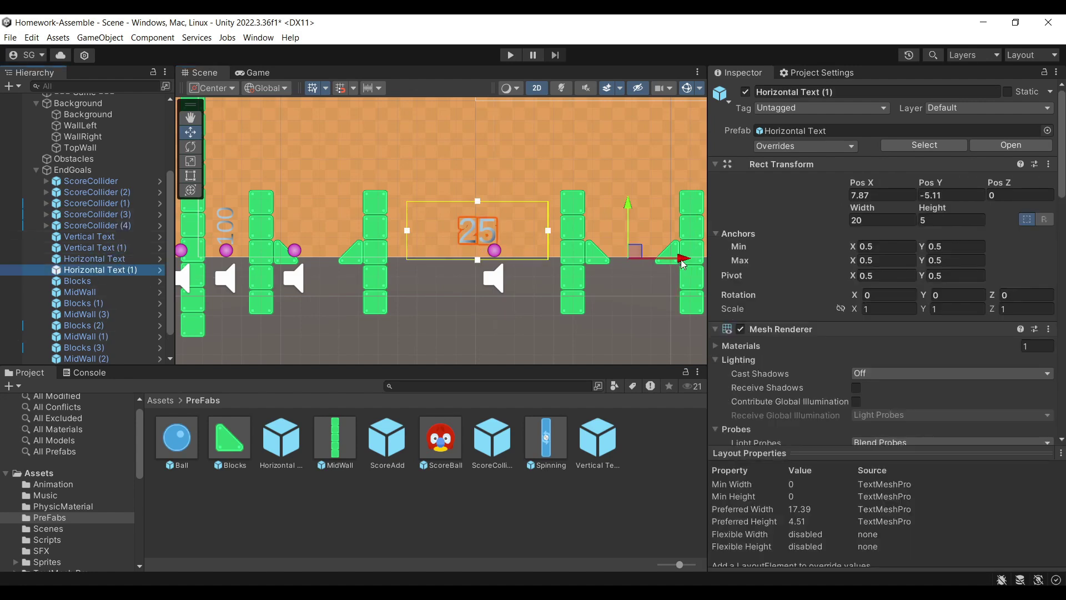
left_click_drag(681, 258, 524, 252)
scroll(932, 201, "down", 10)
left_click(738, 289)
type("50")
key("Return")
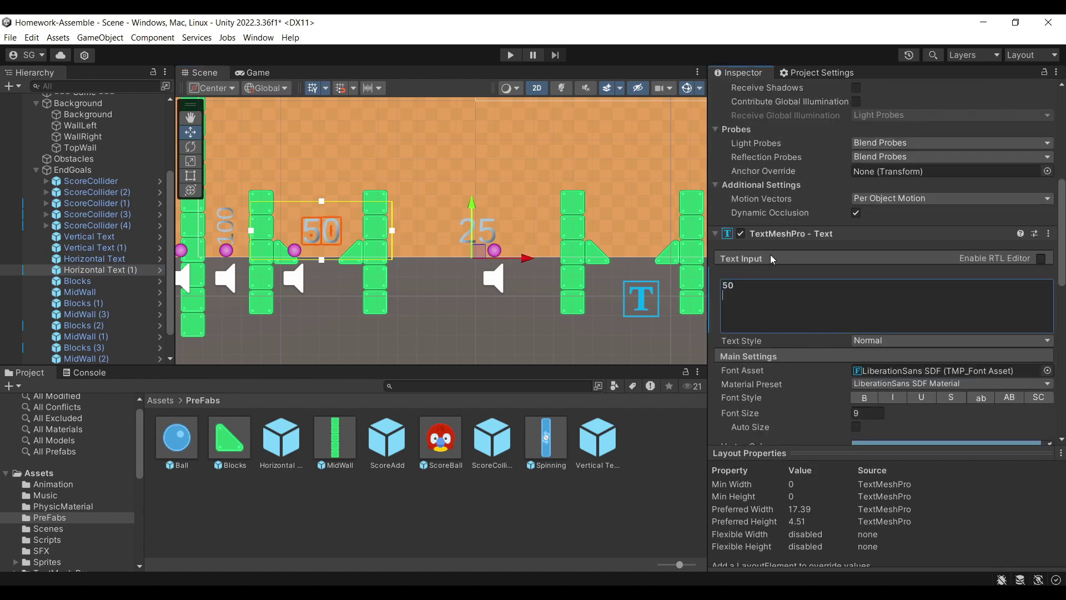
scroll(868, 348, "down", 2)
left_click(869, 382)
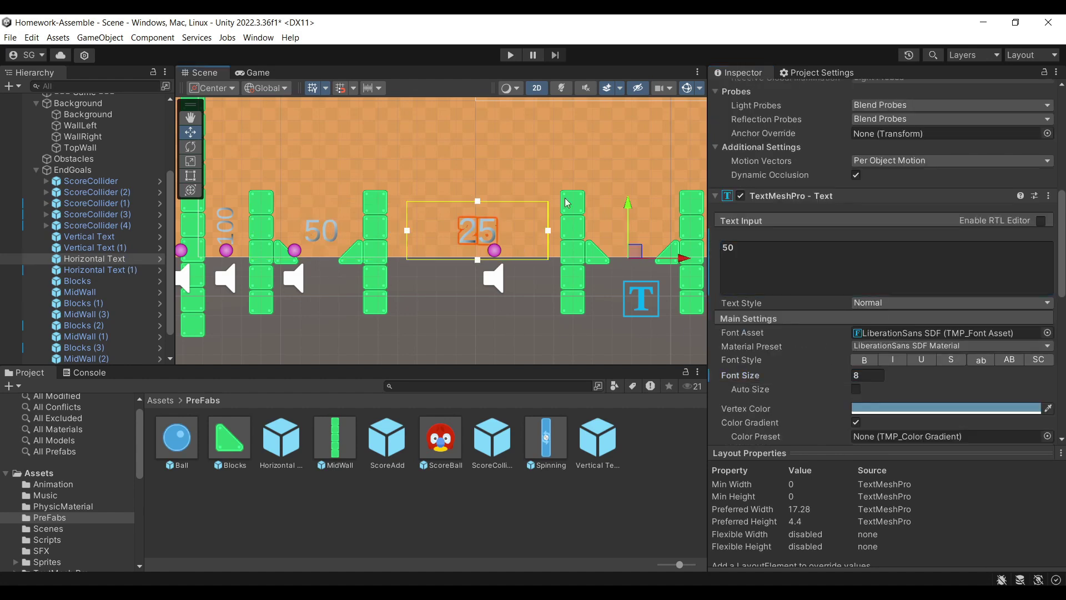
key("ctrl+d")
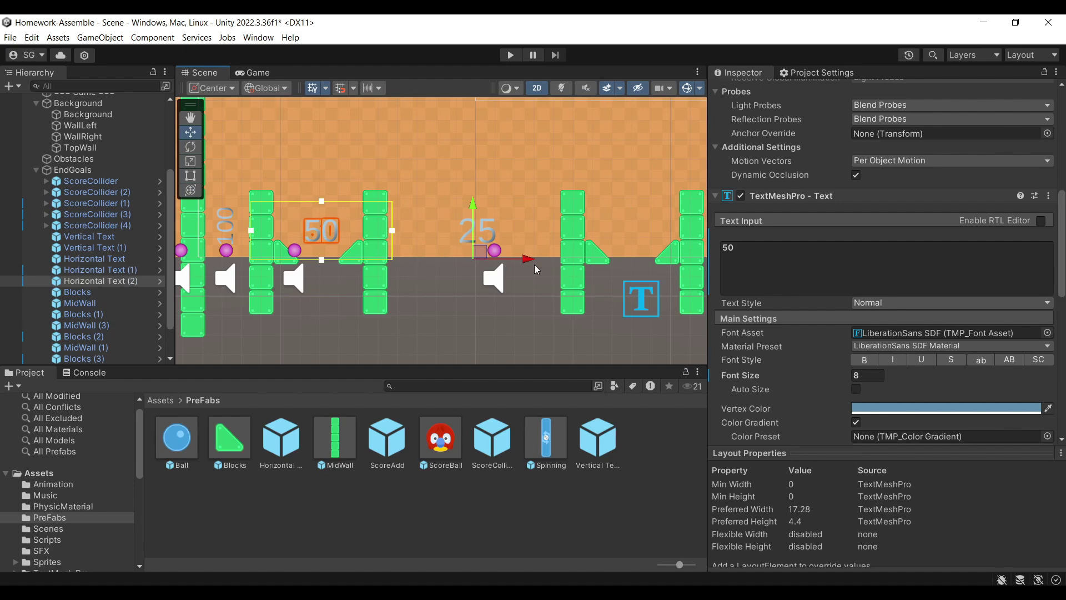
left_click_drag(536, 269, 843, 252)
scroll(557, 206, "down", 2)
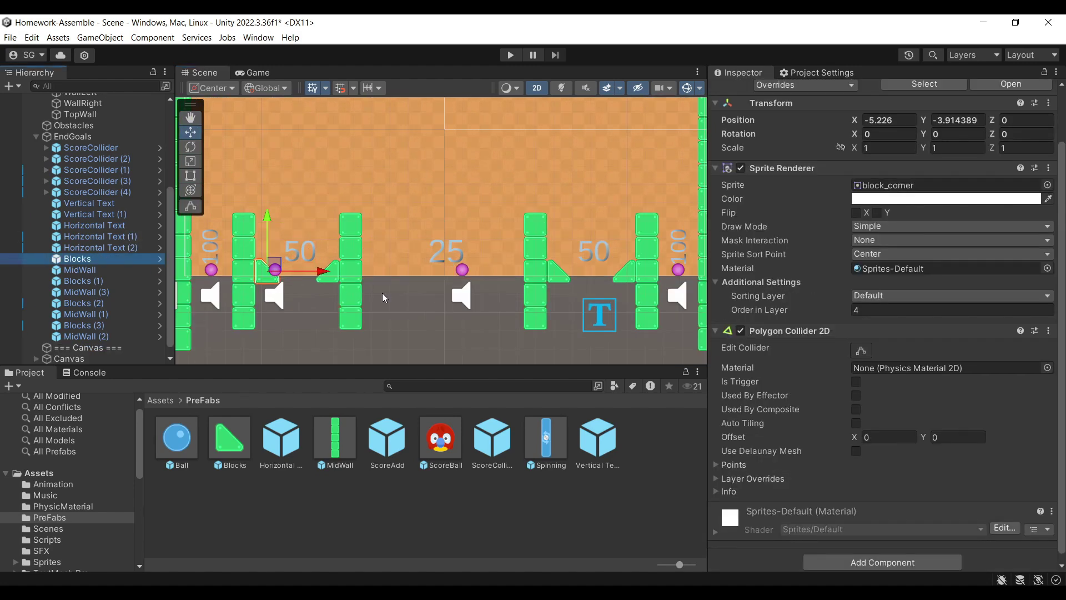
- Duplicate the corner blocks as Blocks (4) and mirrored Blocks (5), sliding Blocks (5) to about X 1.6
key("ctrl+d")
left_click_drag(322, 282, 429, 280)
left_click(626, 272)
key("ctrl+d")
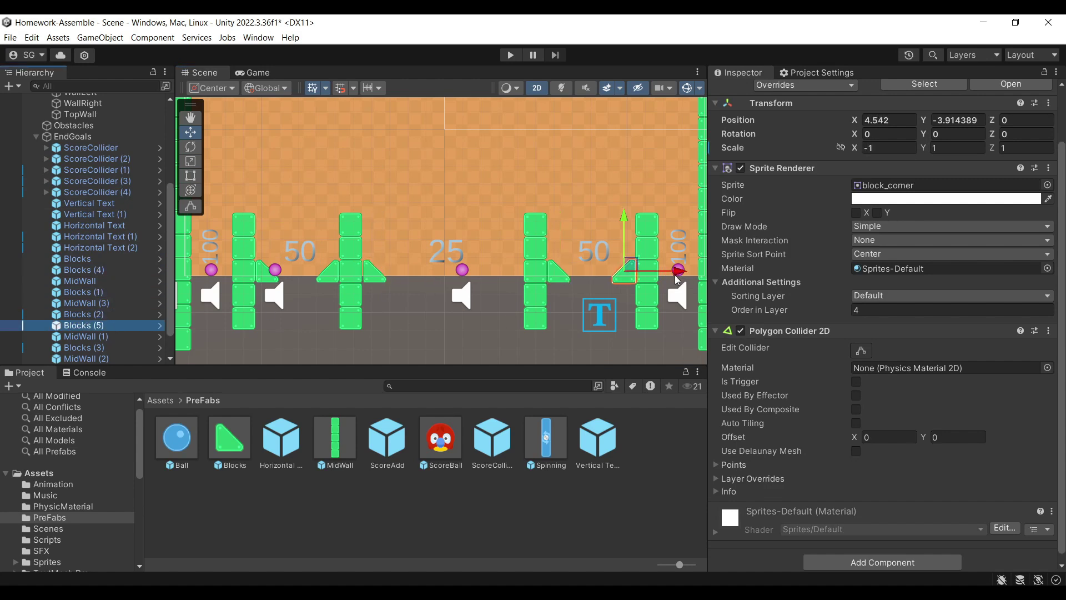
left_click_drag(675, 275, 547, 284)
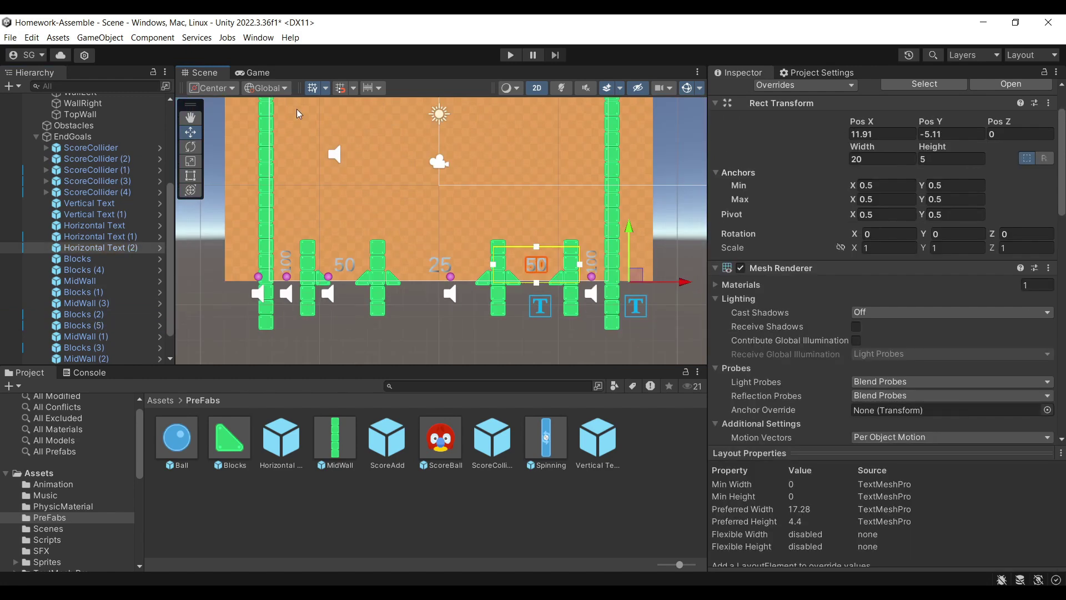
left_click(256, 72)
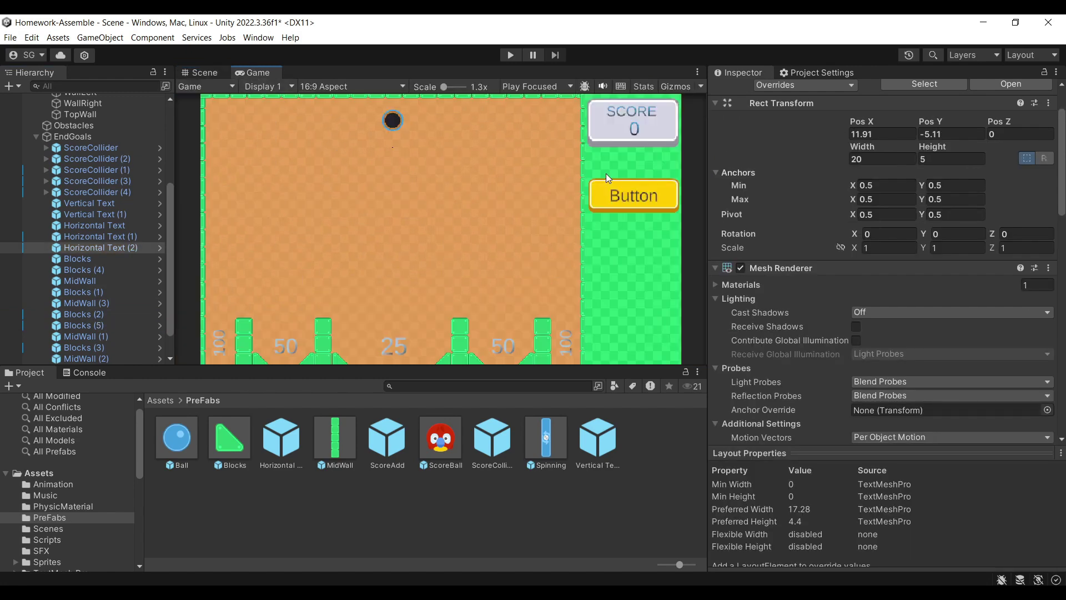
key("ctrl+p")
left_click(625, 201)
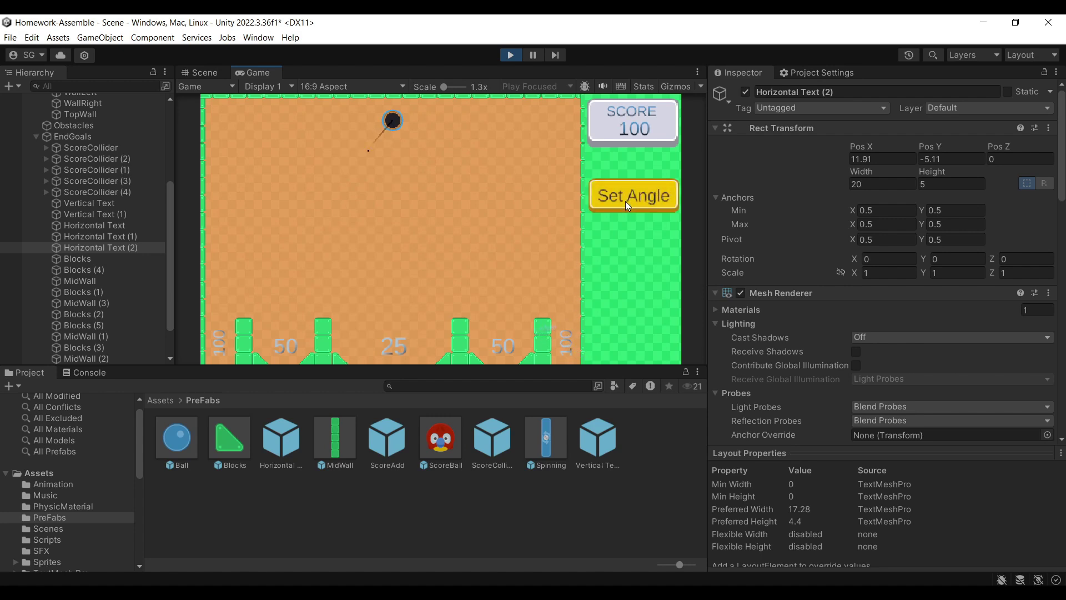
left_click(625, 201)
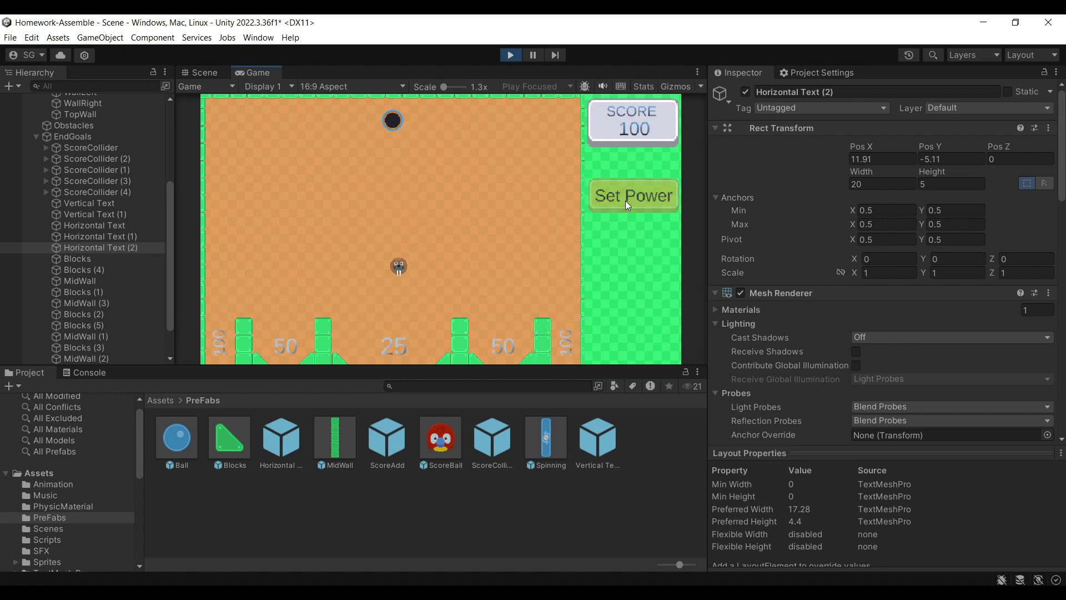
left_click(625, 201)
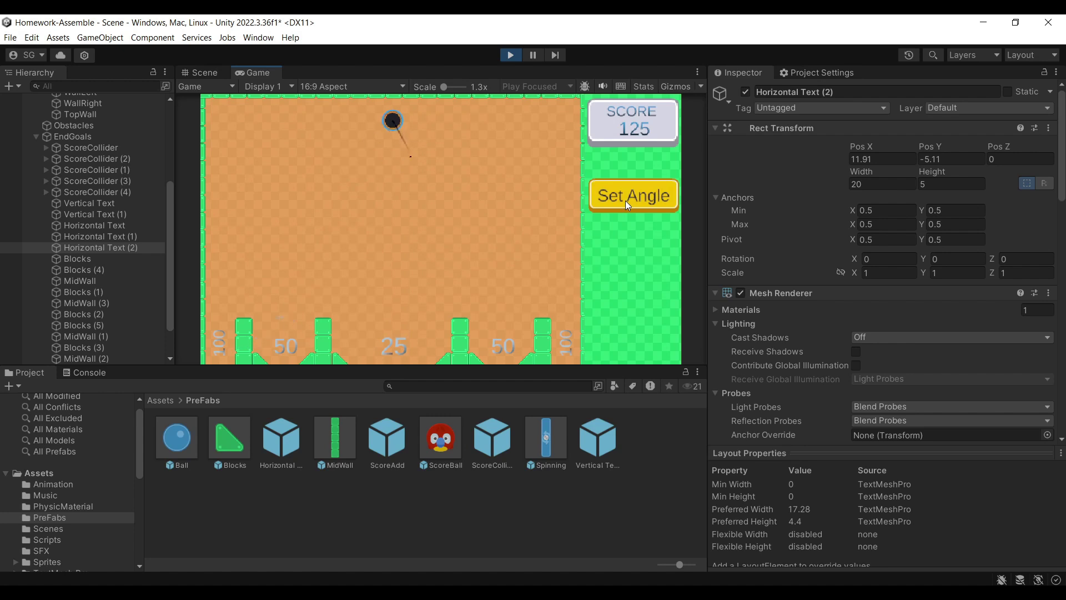
left_click(625, 201)
left_click(625, 201)
key("ctrl+p")
- Move the spawn points of ScoreCollider (4) and ScoreCollider (3) beside their 50 labels
middle_click_drag(351, 237, 396, 175)
scroll(321, 223, "up", 1)
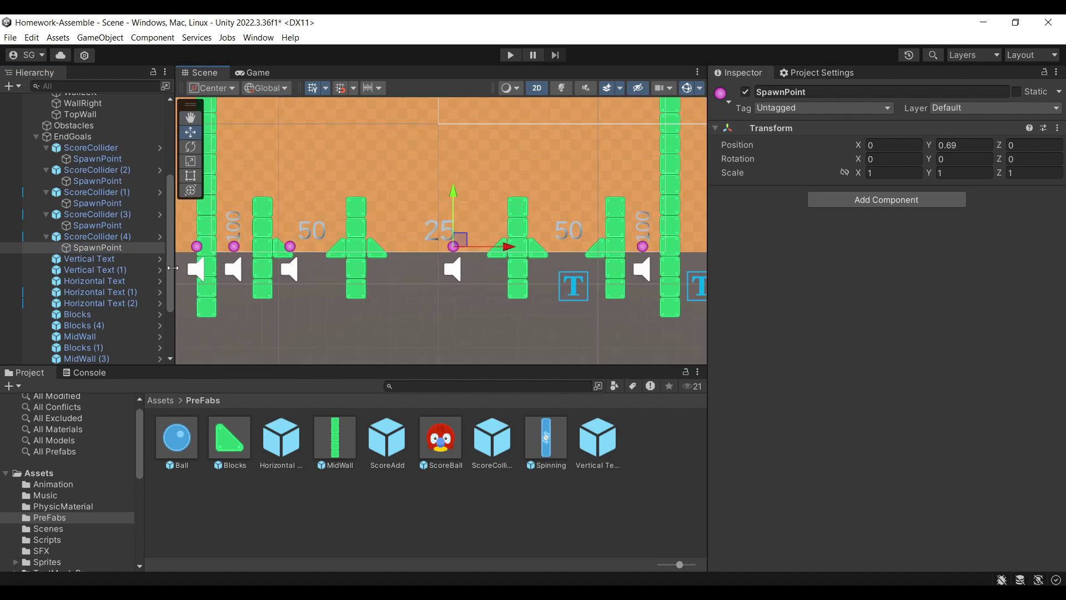
left_click(96, 236)
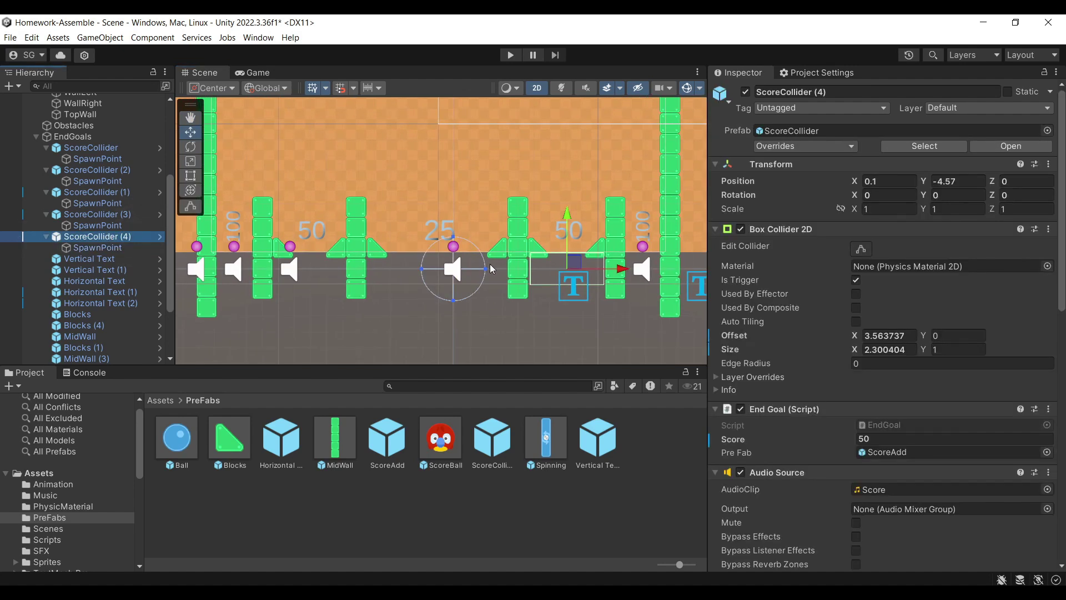
left_click(97, 247)
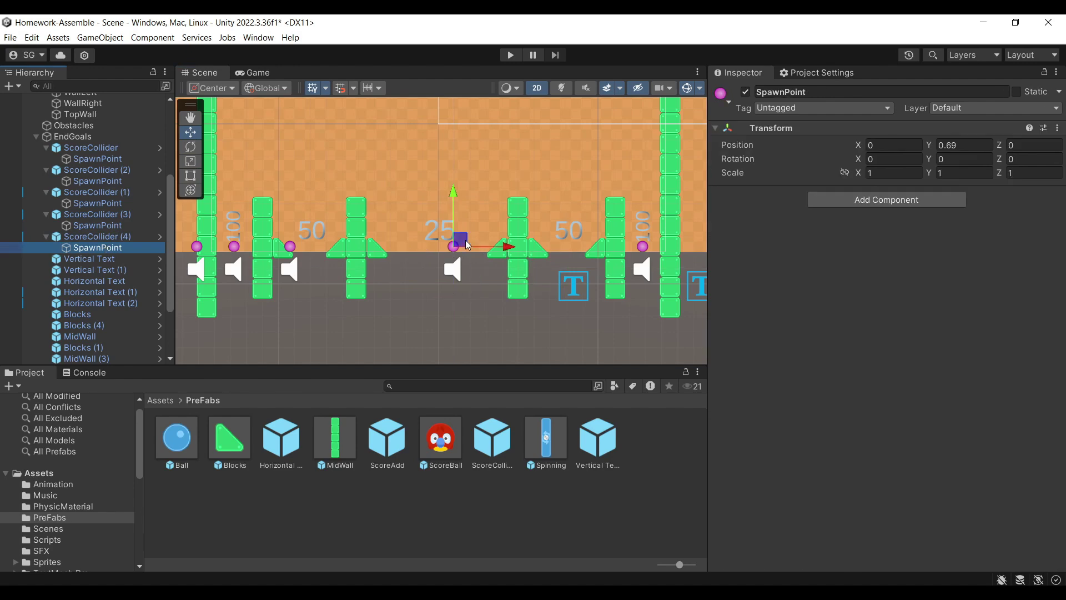
left_click_drag(466, 245, 581, 239)
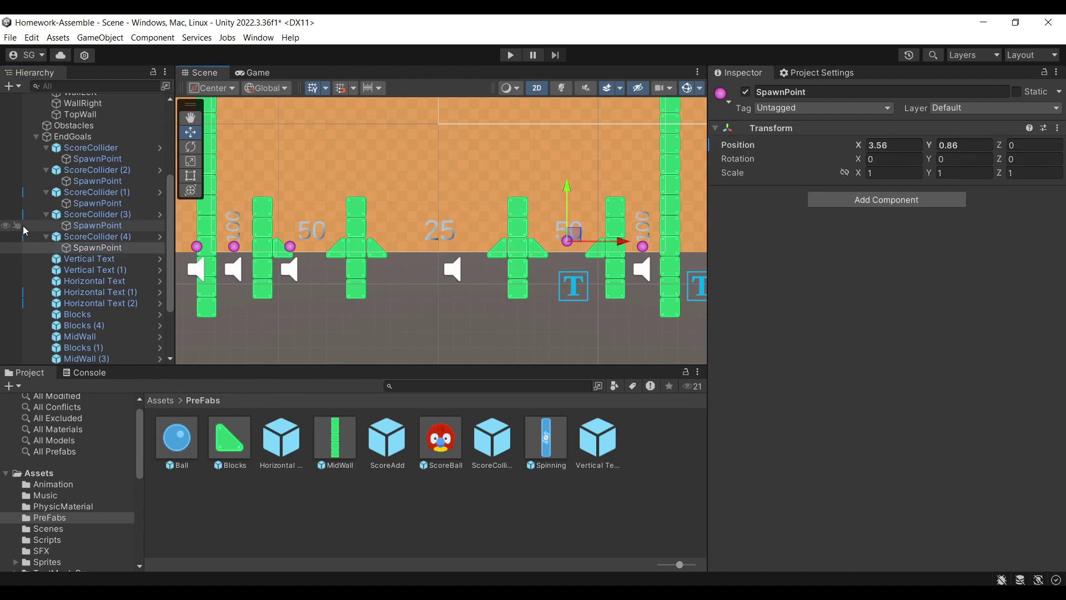
left_click(78, 225)
left_click(242, 239)
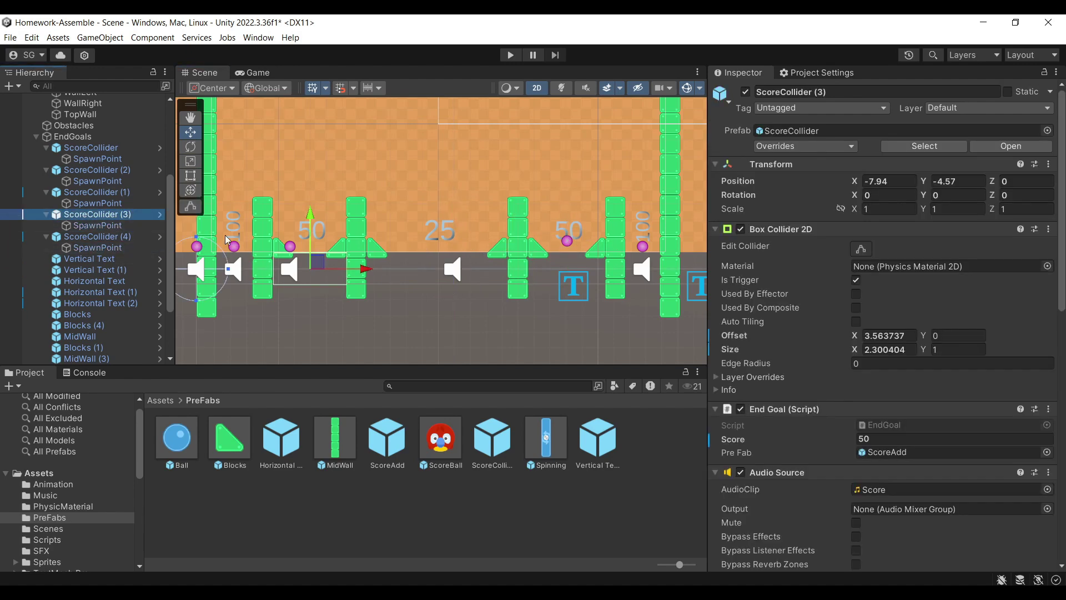
left_click(108, 225)
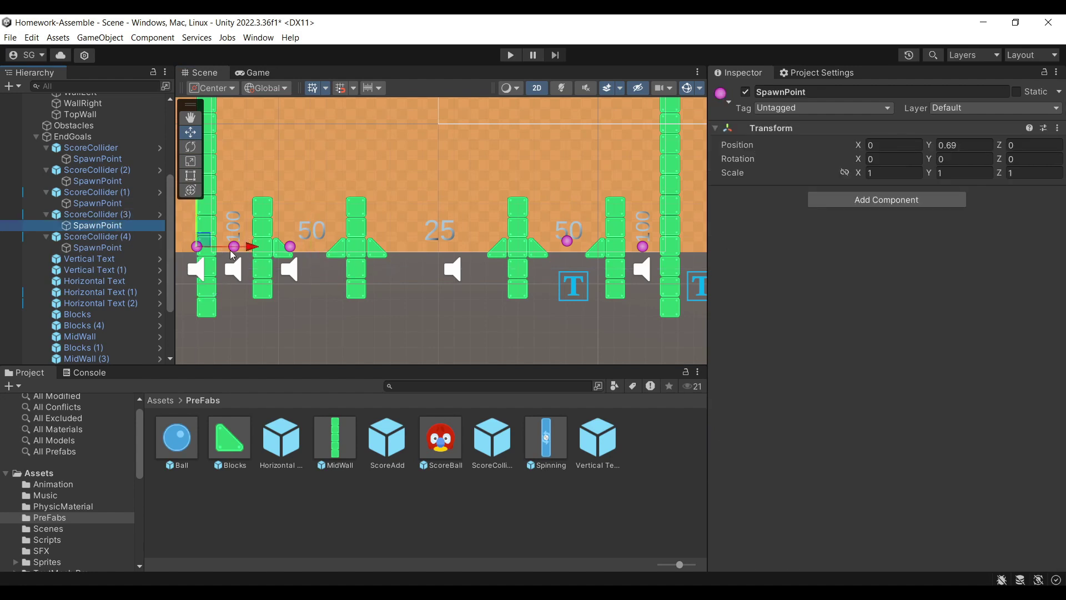
left_click_drag(211, 247, 323, 243)
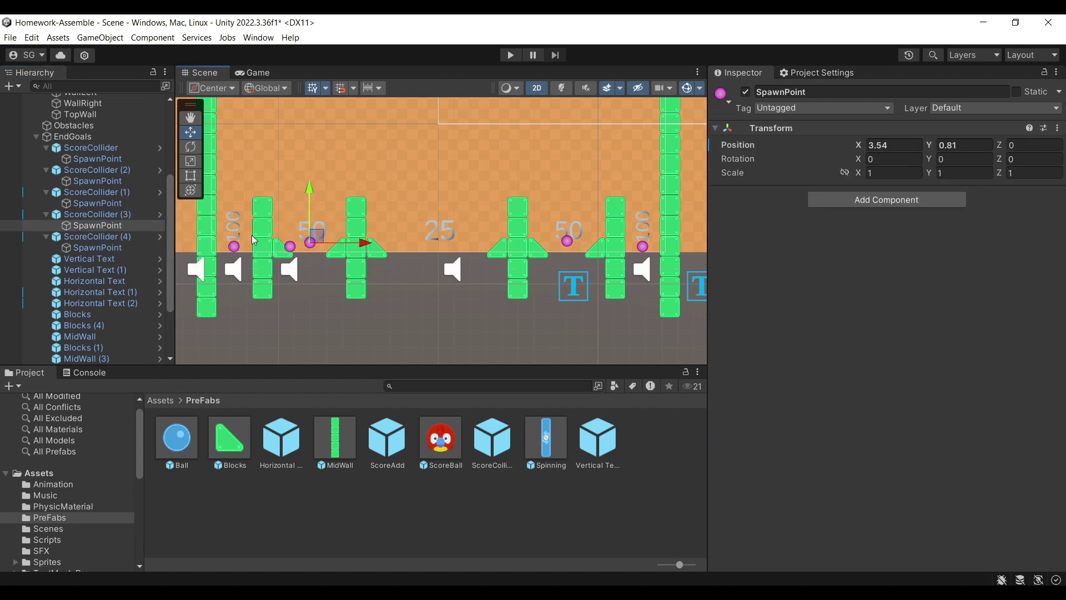
- Move ScoreCollider (1)'s spawn point to its 25 label and raise the first spawn point to Y 0.81
left_click(111, 195)
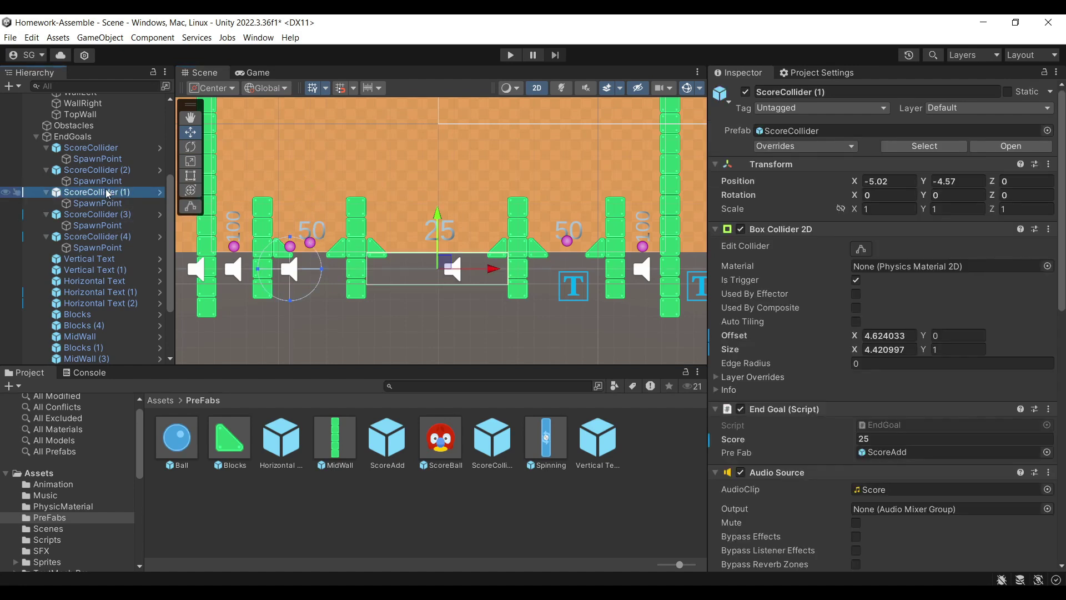
left_click(117, 204)
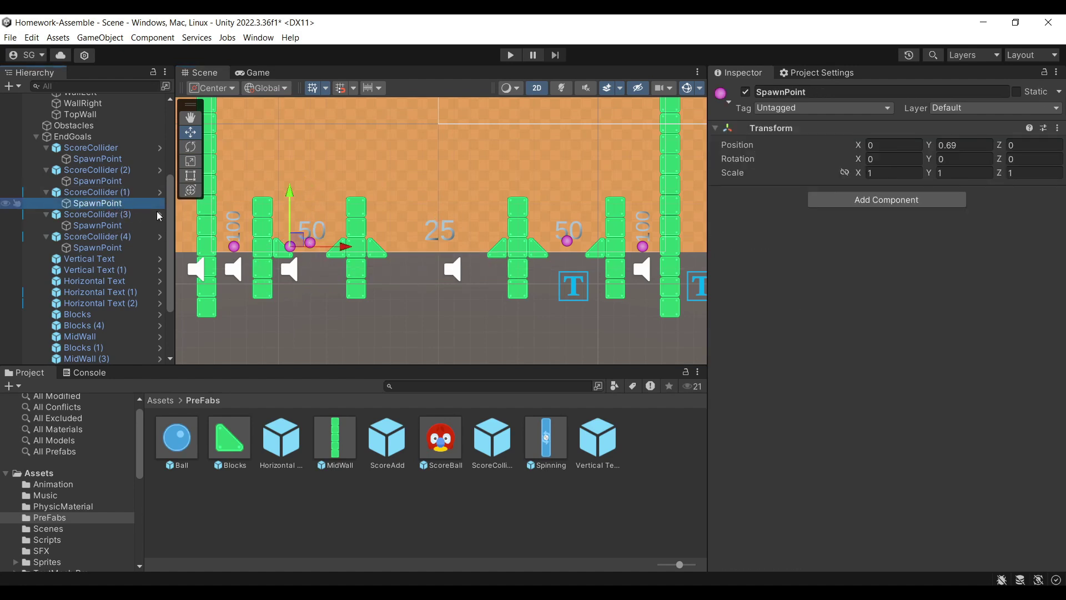
left_click_drag(291, 244, 445, 239)
left_click(127, 159)
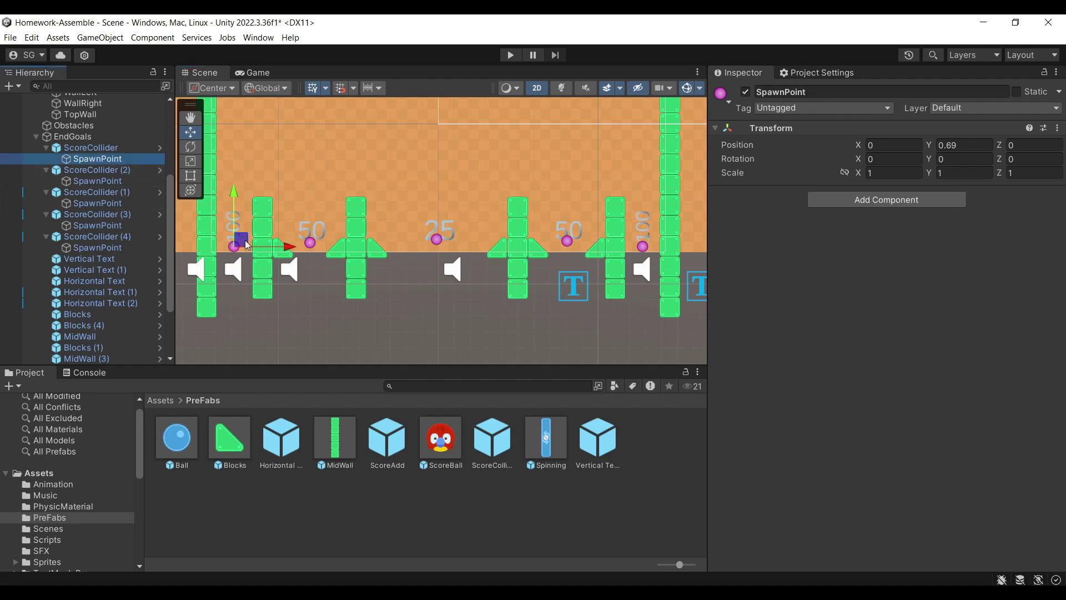
left_click_drag(234, 195, 234, 191)
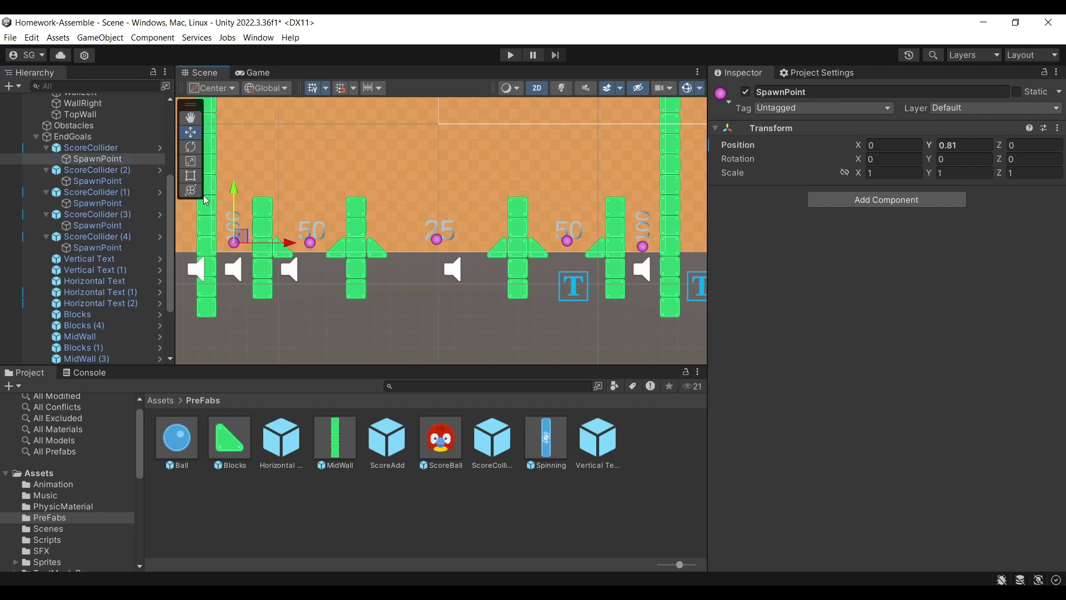
left_click(10, 37)
- Save the scene and frame the top of the board
left_click(56, 96)
scroll(139, 140, "up", 5)
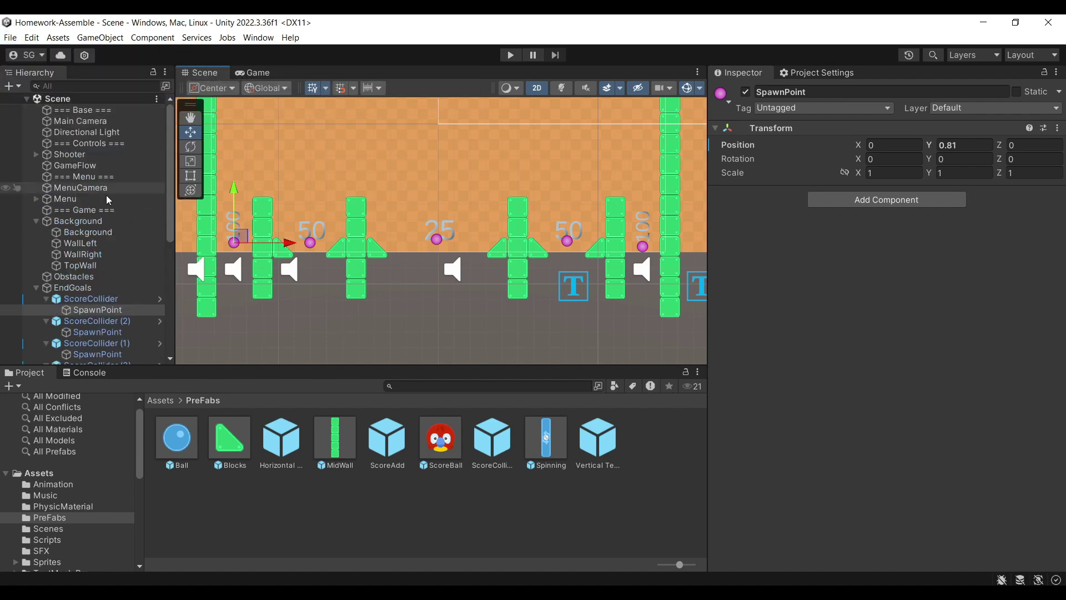
scroll(454, 220, "down", 2)
middle_click_drag(455, 220, 434, 197)
scroll(394, 204, "up", 1)
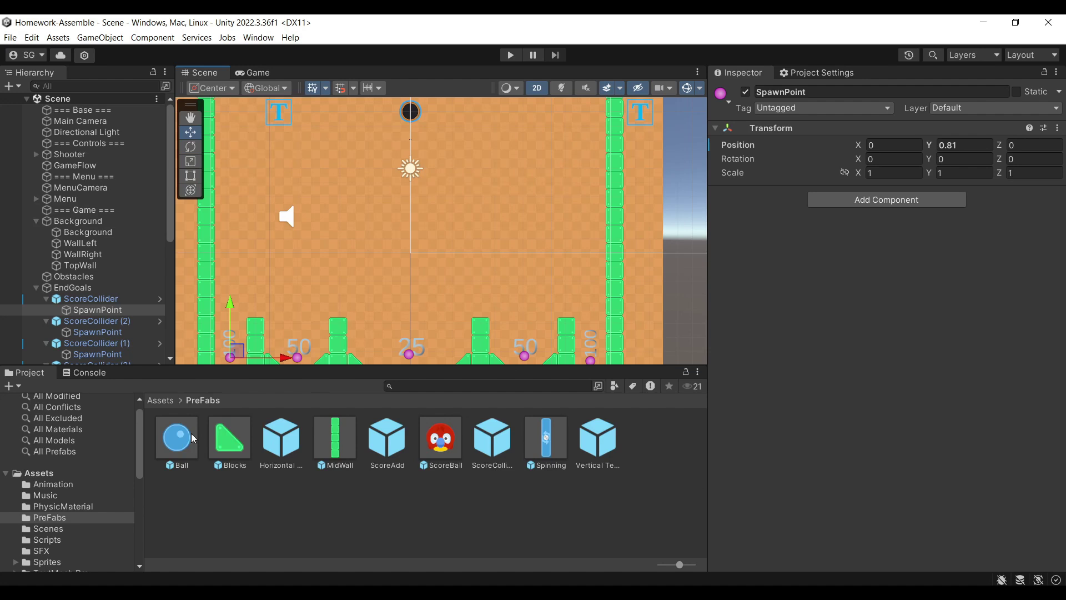
- Place a Ball peg at X 0, Y 3 and hide the scene gizmo icons
left_click_drag(185, 444, 414, 147)
scroll(421, 149, "up", 2)
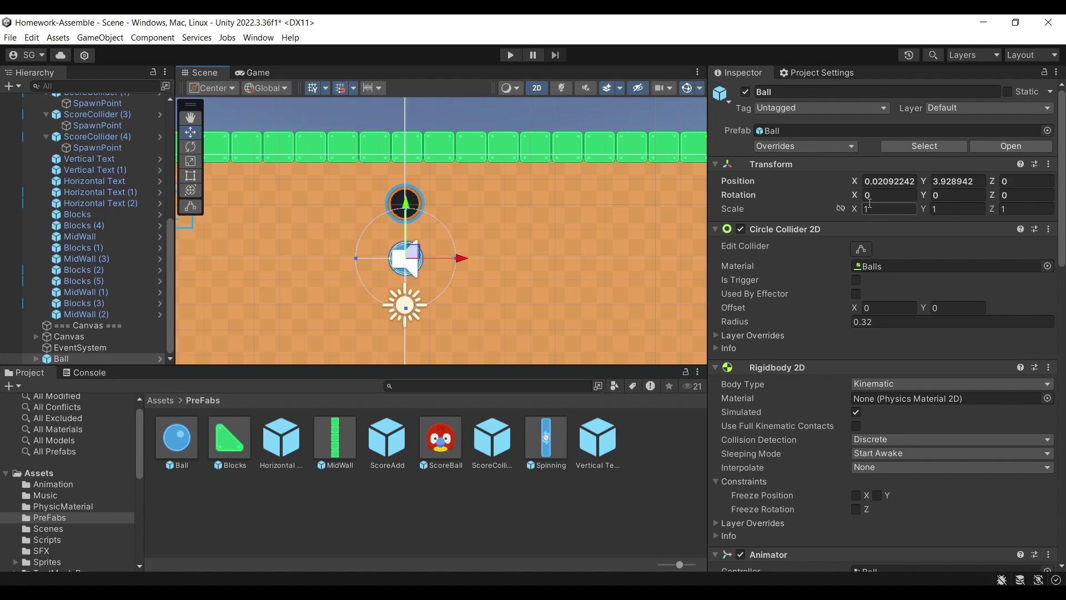
left_click(889, 181)
type("0")
key("Tab")
type("0")
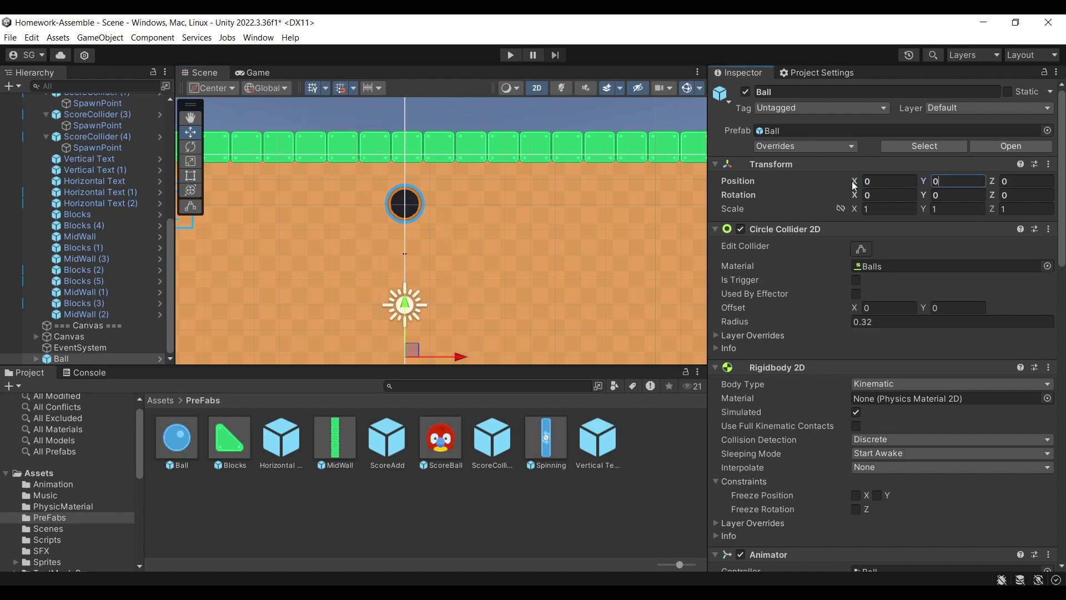
key("Return")
left_click_drag(419, 306, 419, 157)
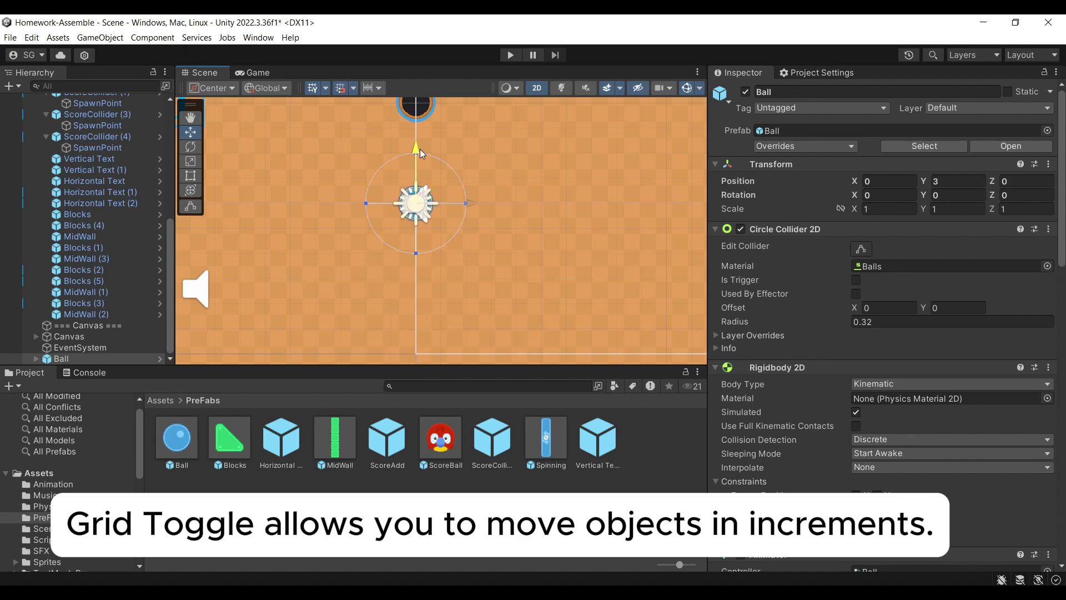
scroll(403, 178, "down", 3)
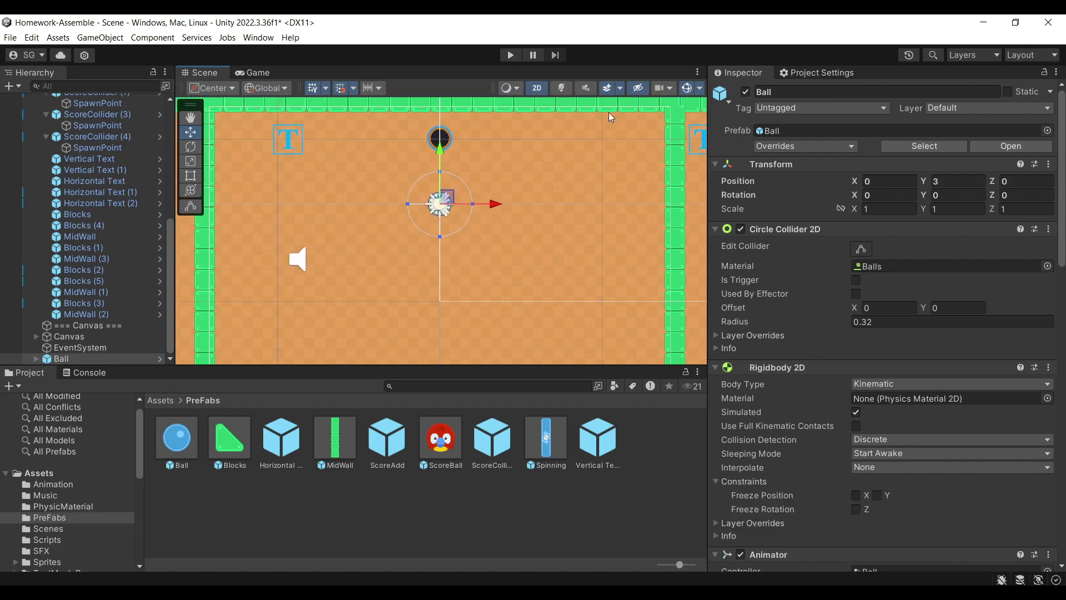
left_click(686, 87)
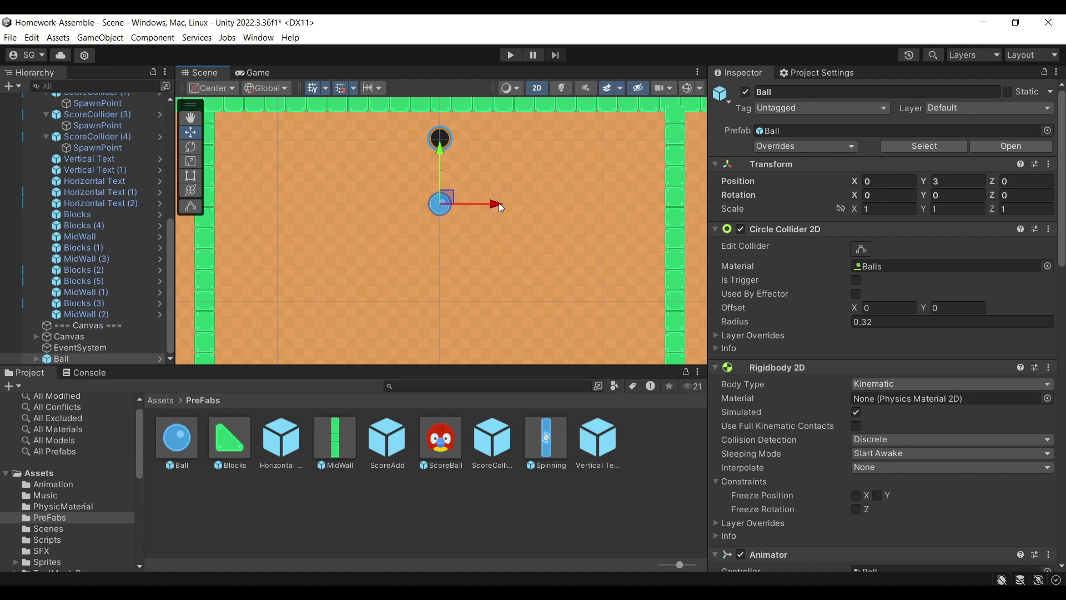
- Copy the ball into a row of four pegs at X -5, -2.5, 0 and 2.5
key("ctrl+d")
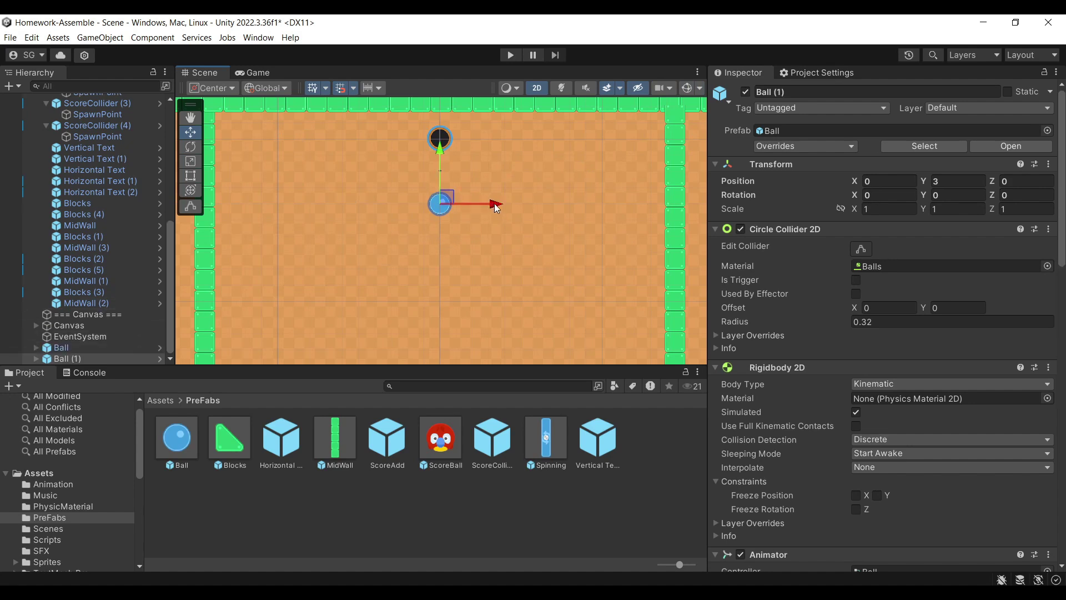
left_click_drag(496, 206, 335, 208)
key("ctrl+d")
left_click(543, 224)
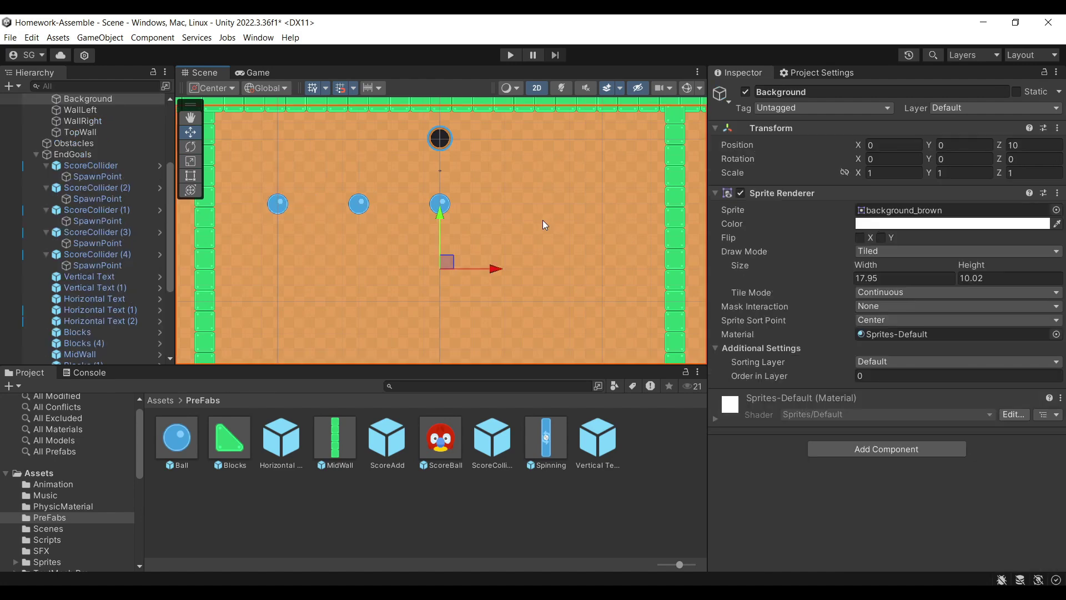
left_click(440, 204)
key("ctrl+d")
left_click_drag(492, 206, 565, 203)
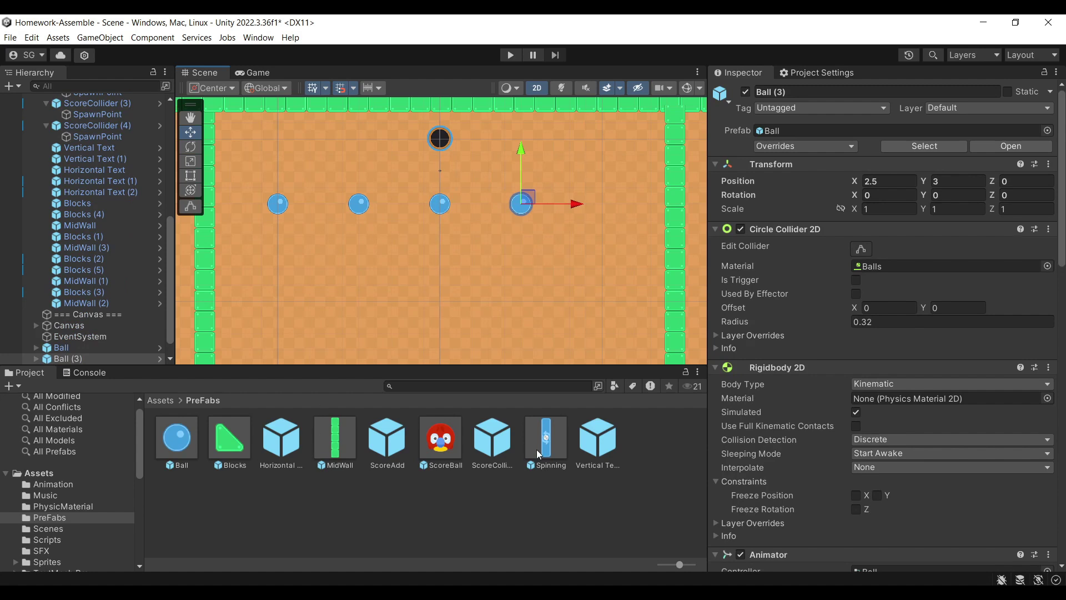
- Add a Spinning block at the row's right end, at X 5, Y 3
left_click_drag(547, 448, 438, 251)
left_click(887, 182)
type("0")
key("Tab")
type("0")
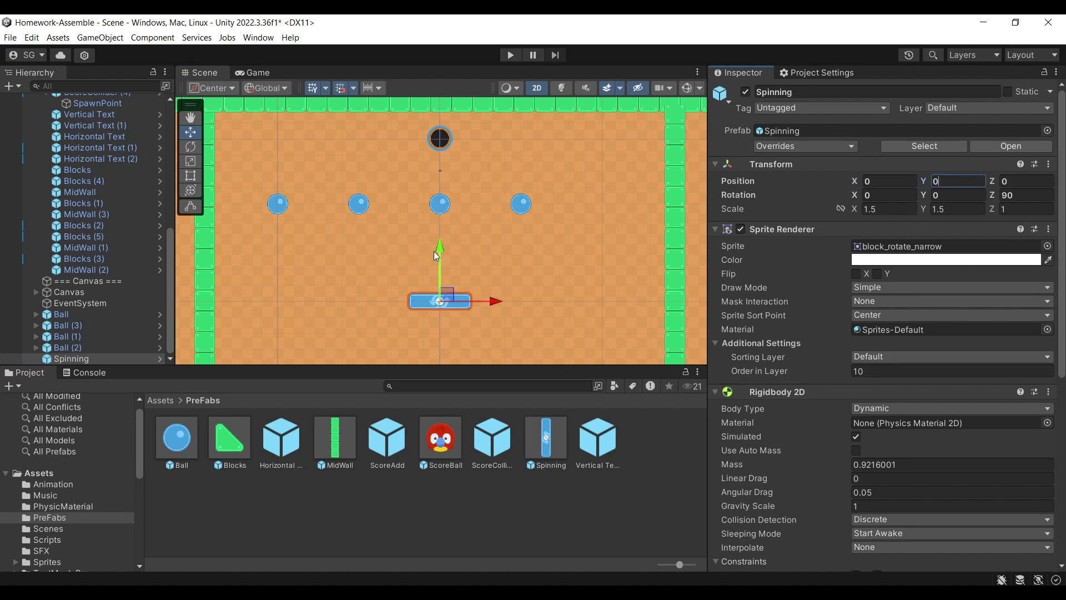
left_click_drag(442, 257, 451, 155)
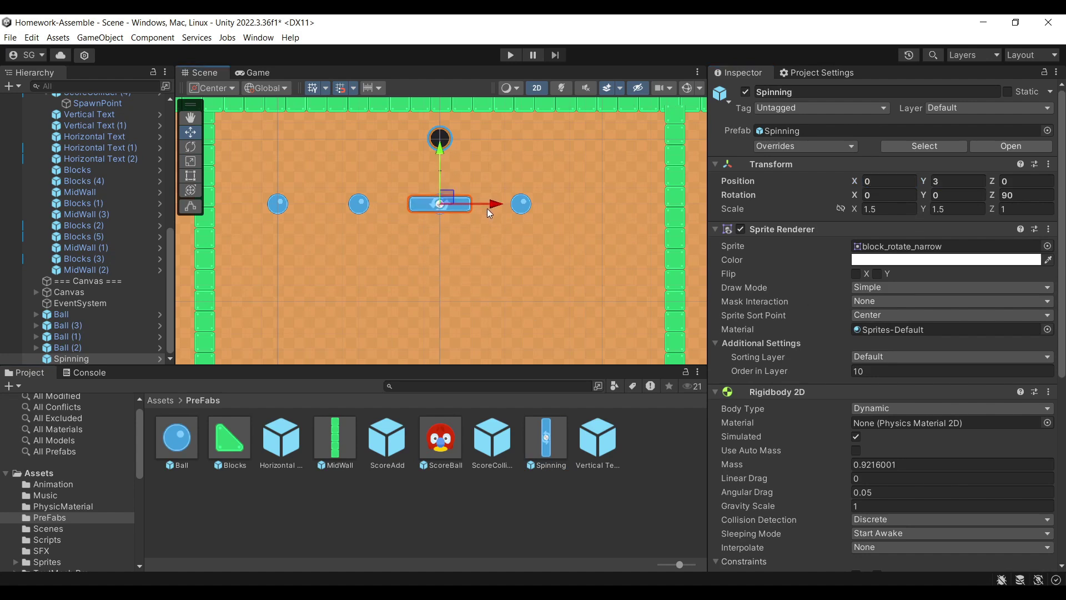
left_click_drag(488, 208, 648, 218)
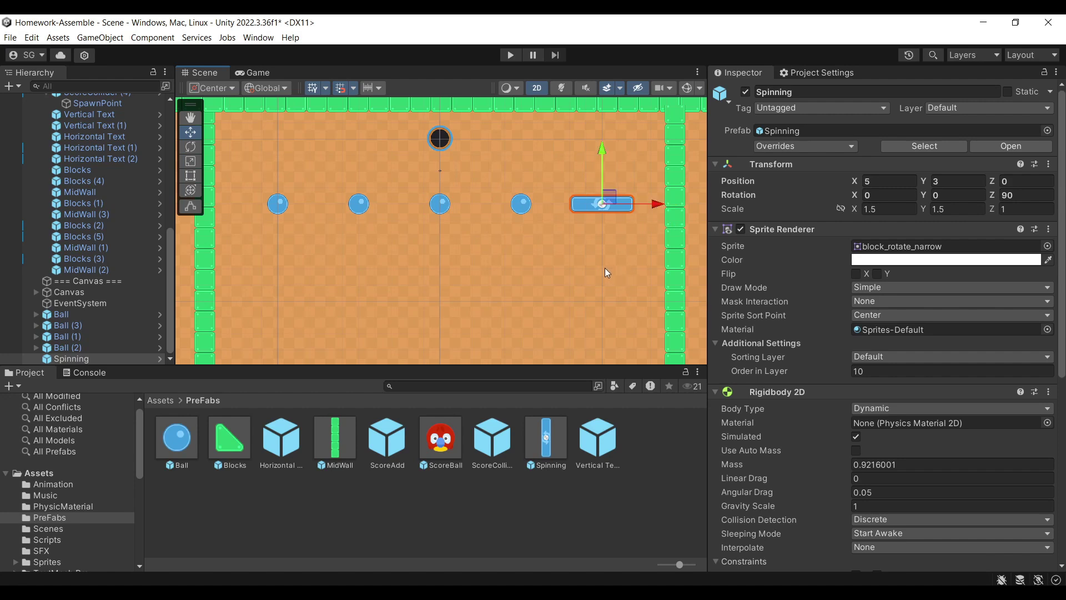
- Duplicate the four-ball row down to Y 1.5 and shift it right to stagger the pegs
left_click(61, 313)
left_click(80, 340, "shift")
left_click(81, 348, "shift")
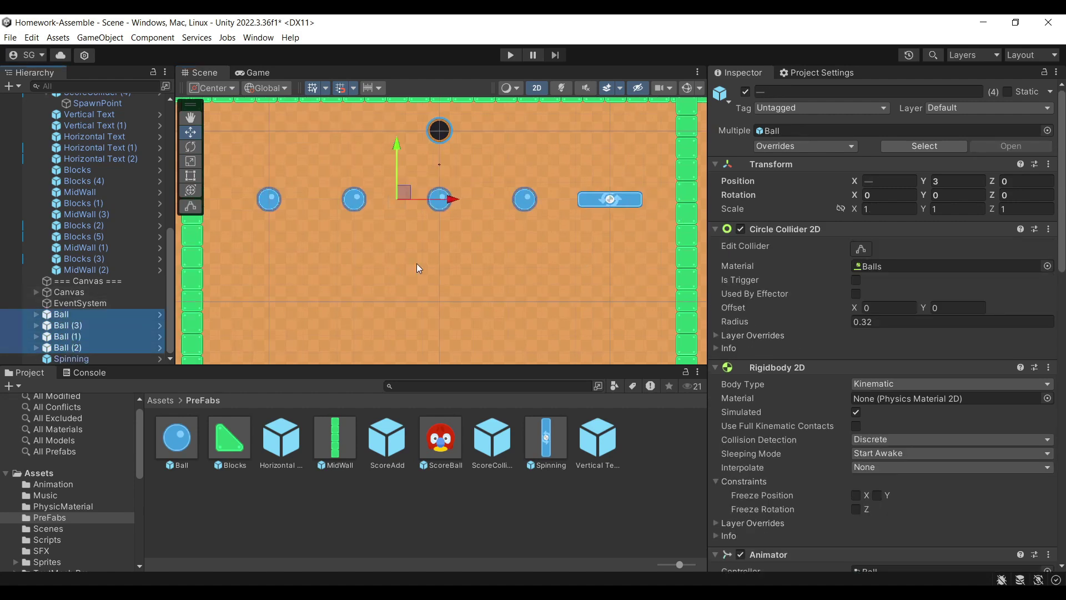
key("ctrl+d")
left_click_drag(397, 145, 388, 208)
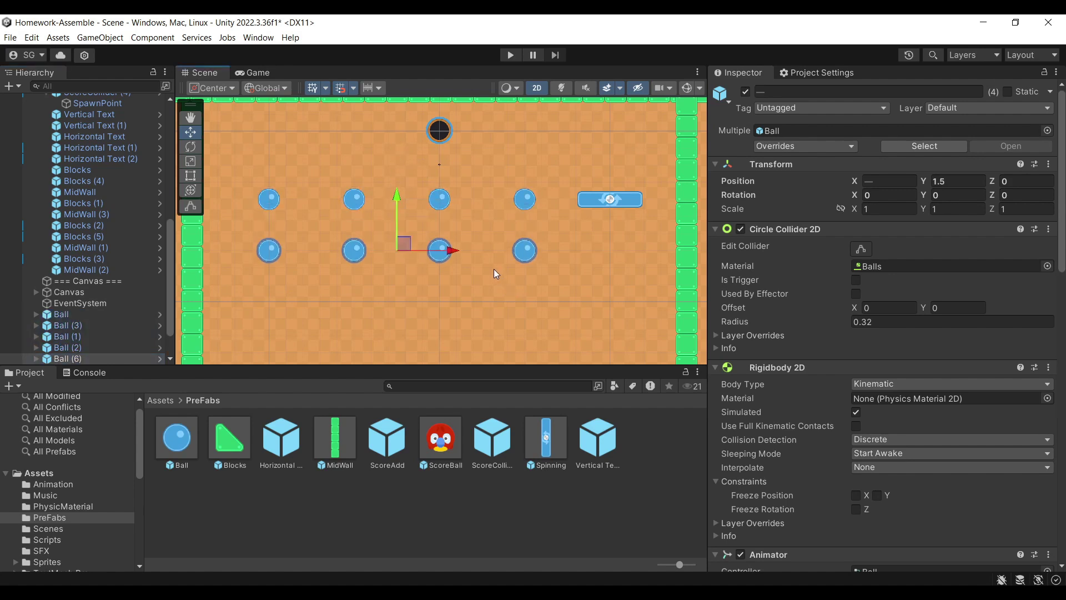
left_click_drag(448, 247, 490, 247)
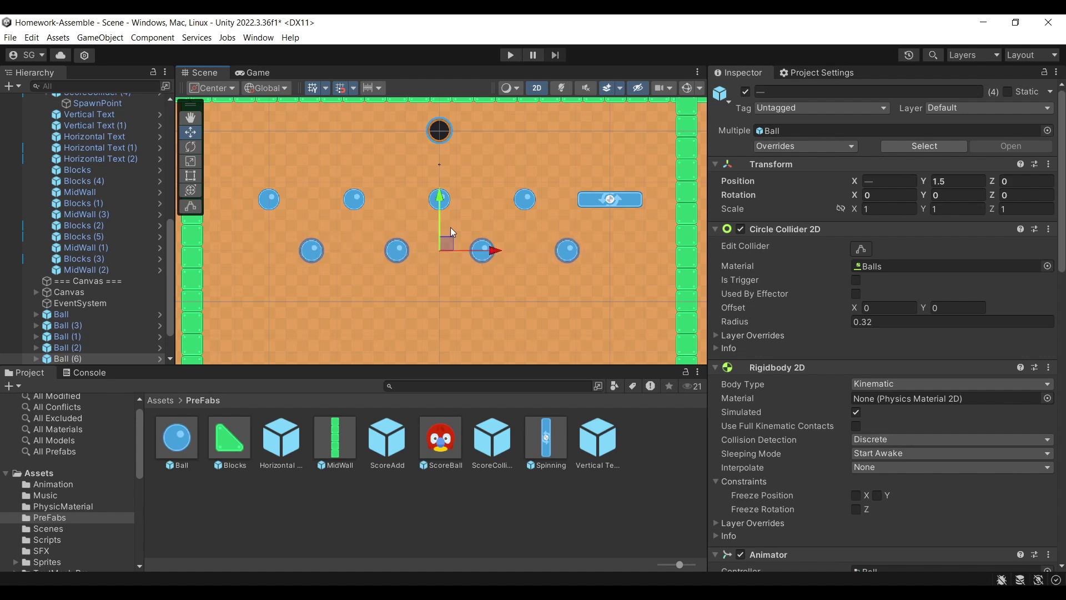
- Add a lower-row peg at X 5.5 and delete the lower-left peg
left_click(291, 252)
left_click(572, 252)
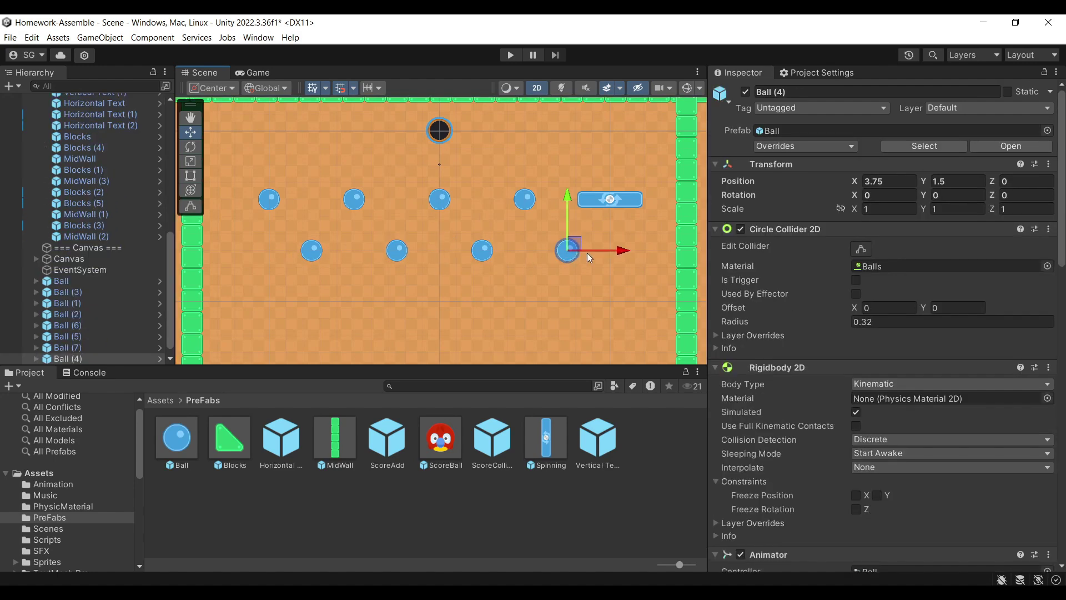
key("ctrl+d")
left_click_drag(588, 252, 674, 252)
left_click(311, 248)
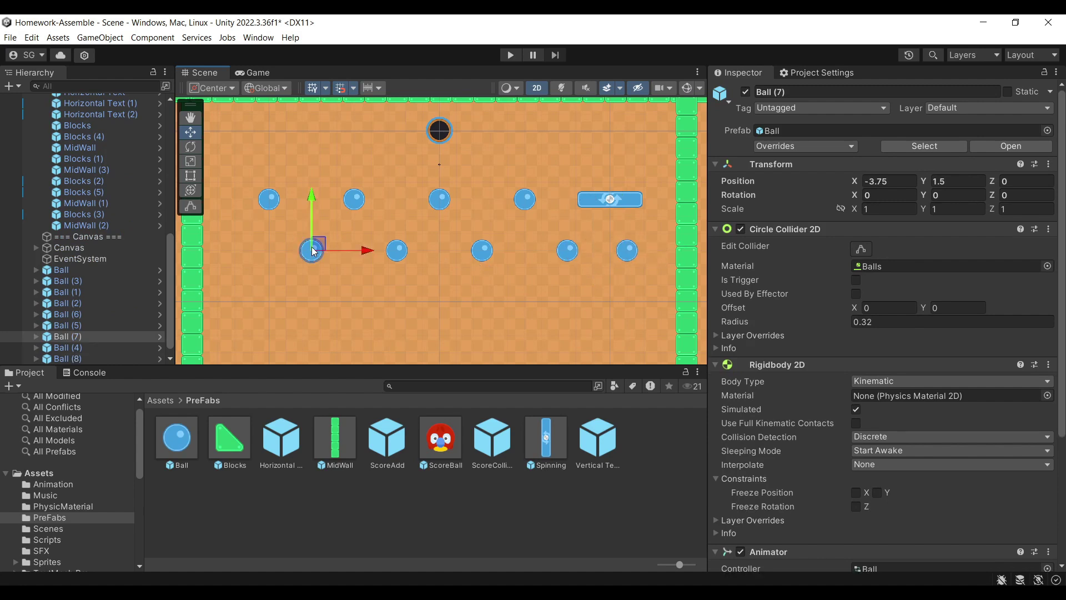
key("Delete")
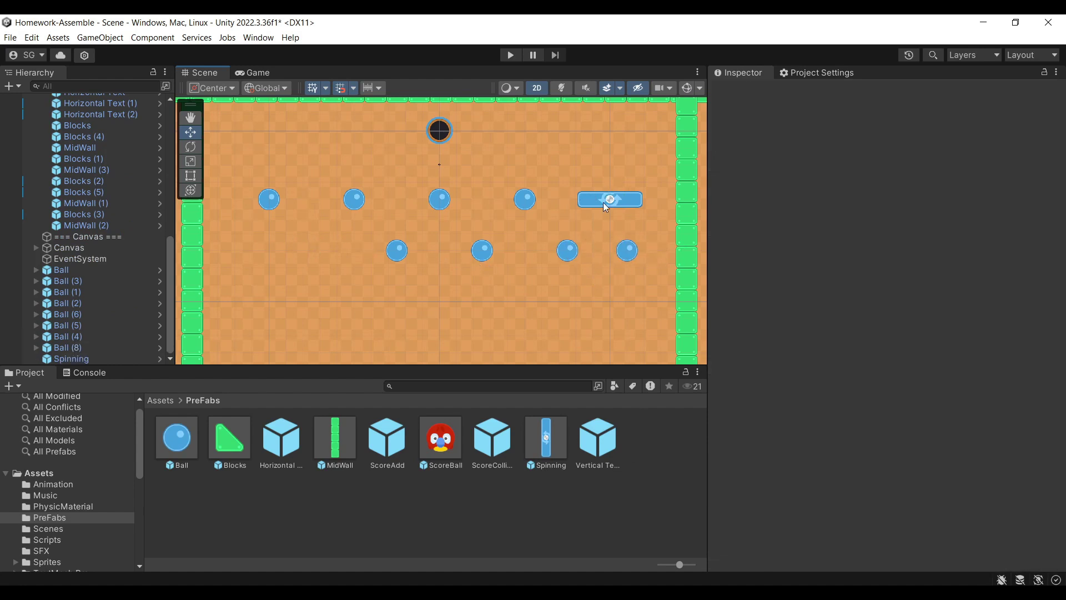
- Copy the spinning block into the lower row and move a lower peg to X -6
left_click(605, 204)
key("ctrl+d")
left_click_drag(624, 198, 361, 241)
left_click(397, 250)
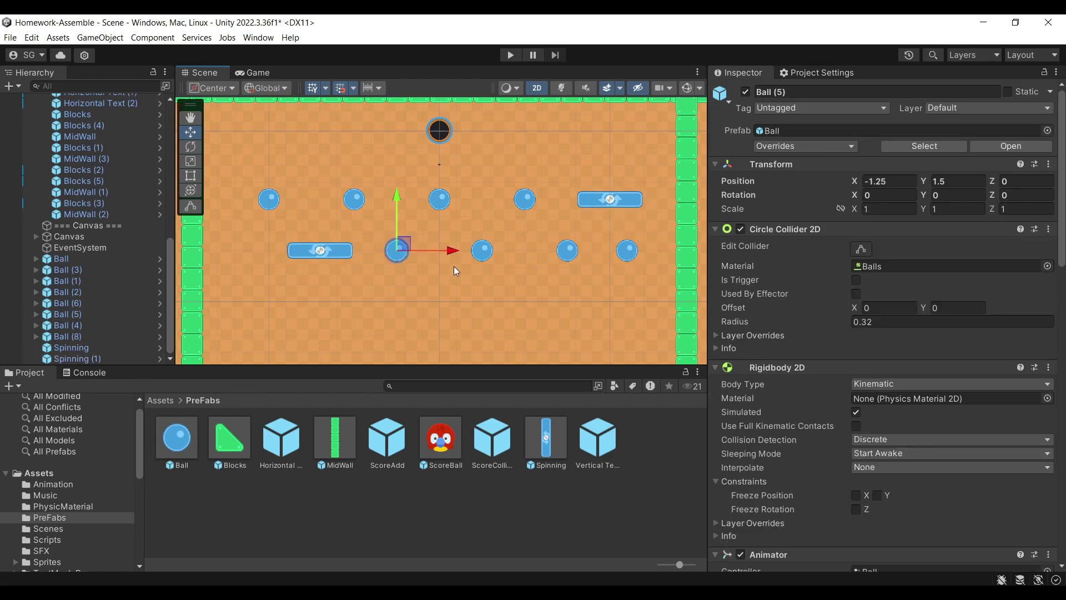
left_click_drag(453, 251, 288, 251)
- Duplicate the four top-row pegs down into a staggered third row
left_click(271, 200)
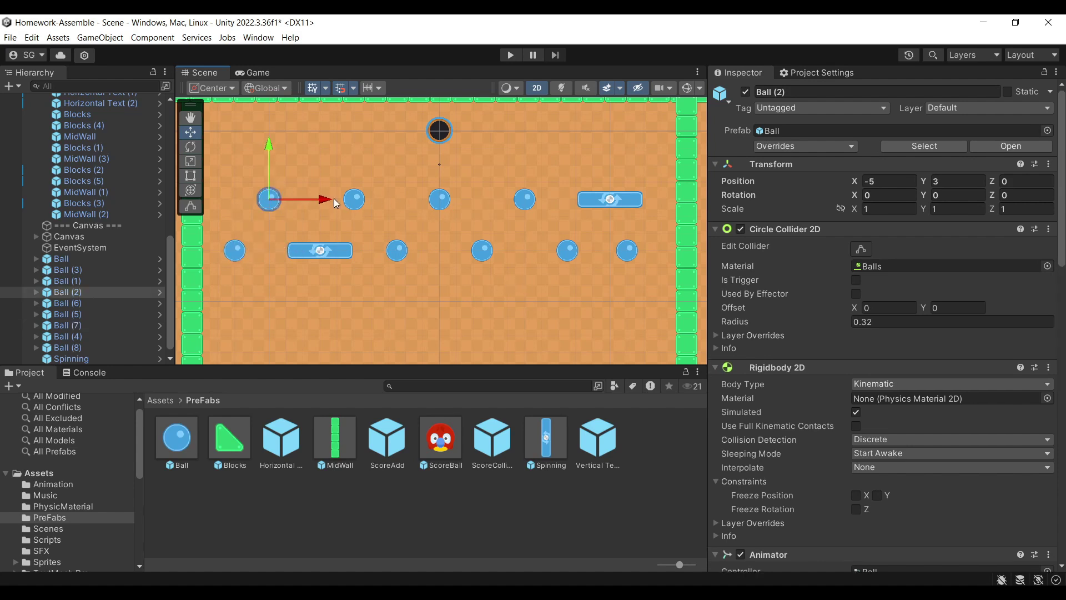
left_click(353, 200, "shift")
left_click(439, 198, "shift")
left_click(524, 198, "shift")
key("ctrl+d")
left_click_drag(398, 154, 389, 262)
middle_click_drag(389, 263, 551, 301)
- Add a third-row peg at X 5 and delete the one at X 2.5
left_click(522, 286)
key("ctrl+d")
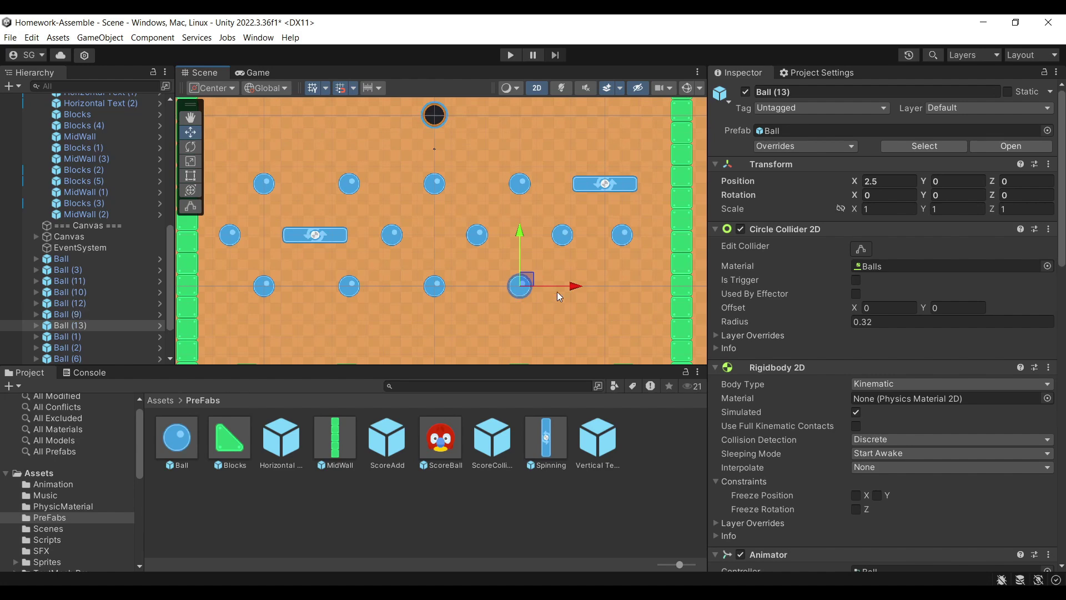
left_click(651, 300)
key("ctrl+z")
left_click_drag(566, 286, 641, 289)
left_click(524, 285)
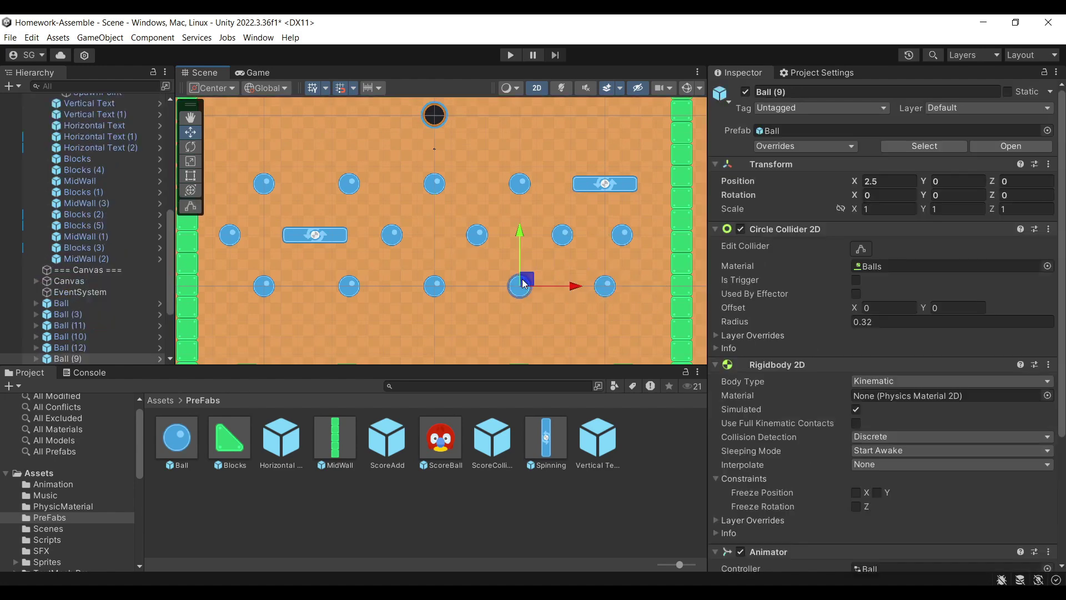
key("Delete")
- Move the top-right spinning block into the third row's gap and preview the Game view
left_click(611, 184)
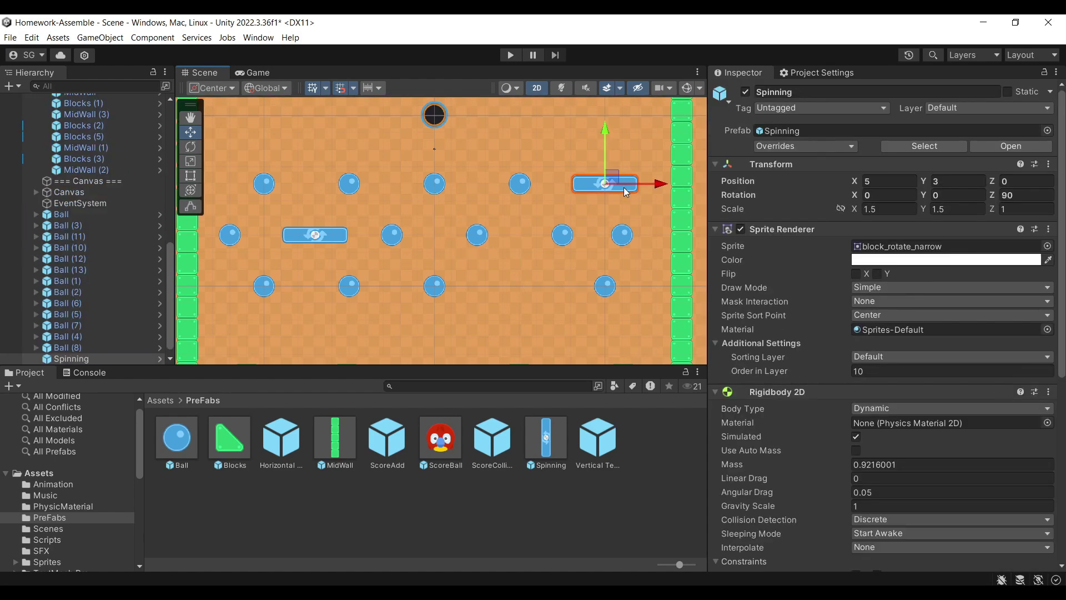
left_click_drag(613, 183, 528, 287)
key("ctrl+2")
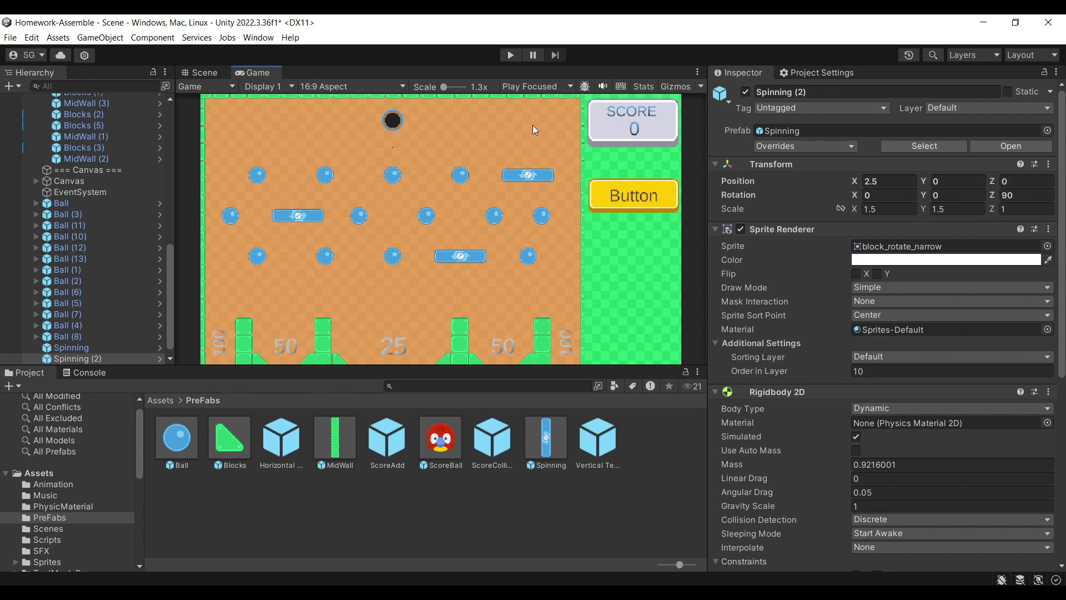
left_click(510, 55)
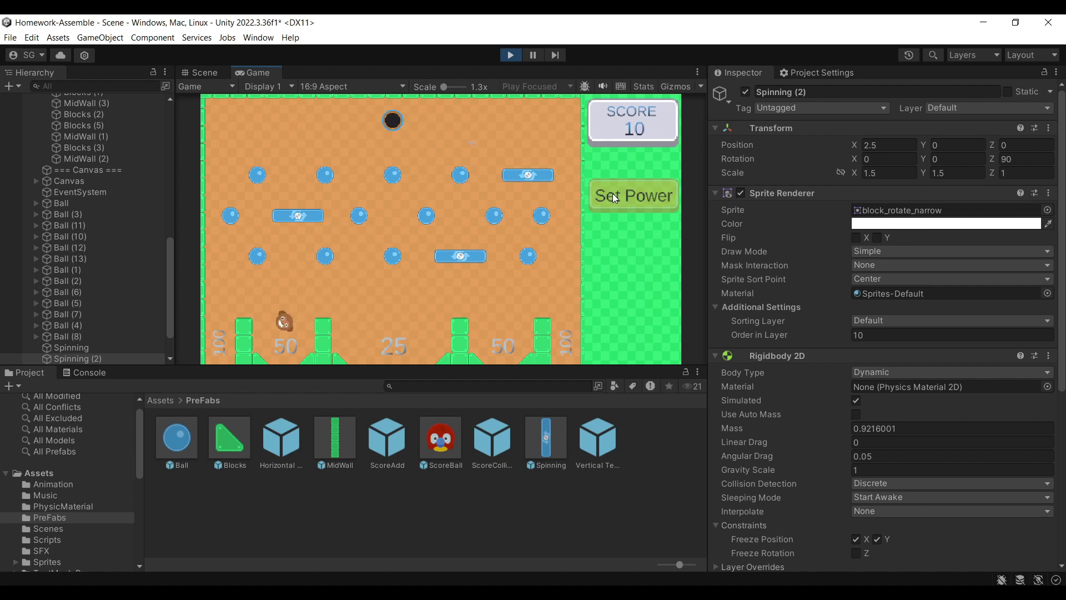
left_click(614, 196)
left_click(612, 194)
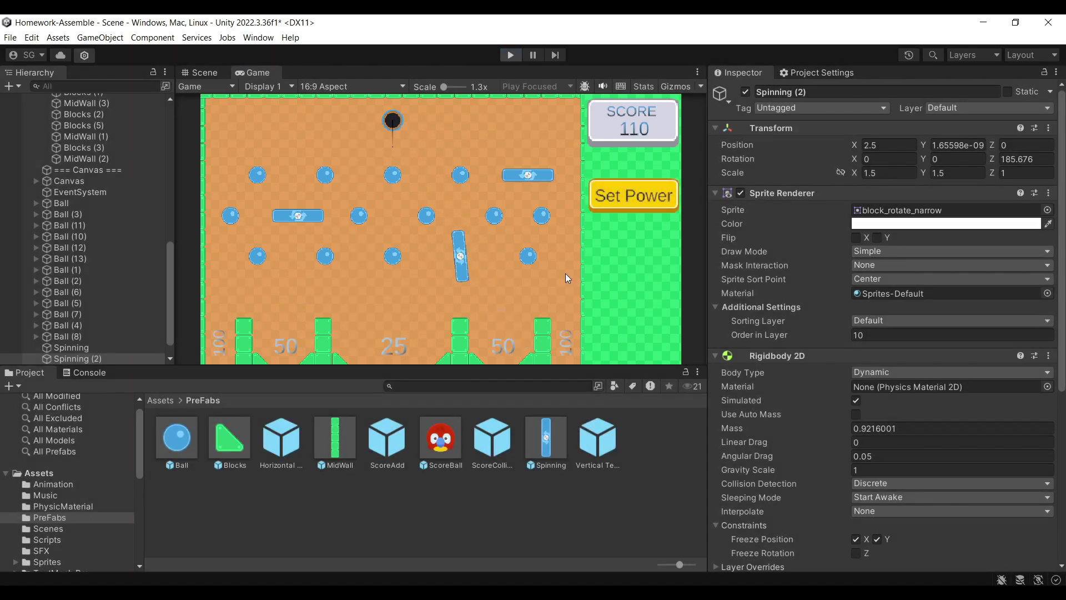
key("ctrl+p")
- Collapse the expanded score goals in the Hierarchy
scroll(111, 254, "up", 3)
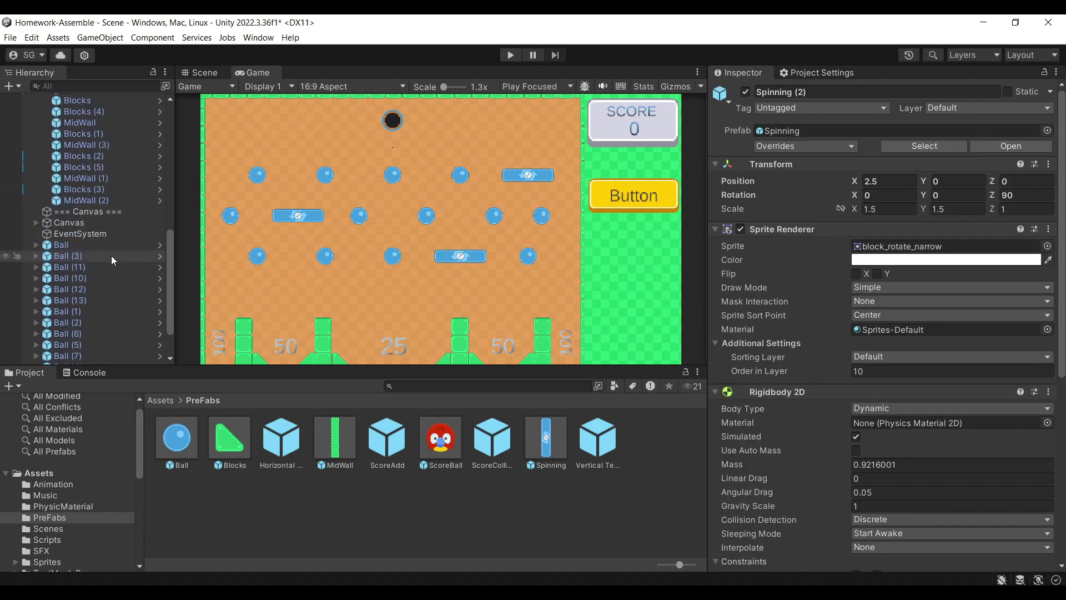
scroll(111, 255, "up", 5)
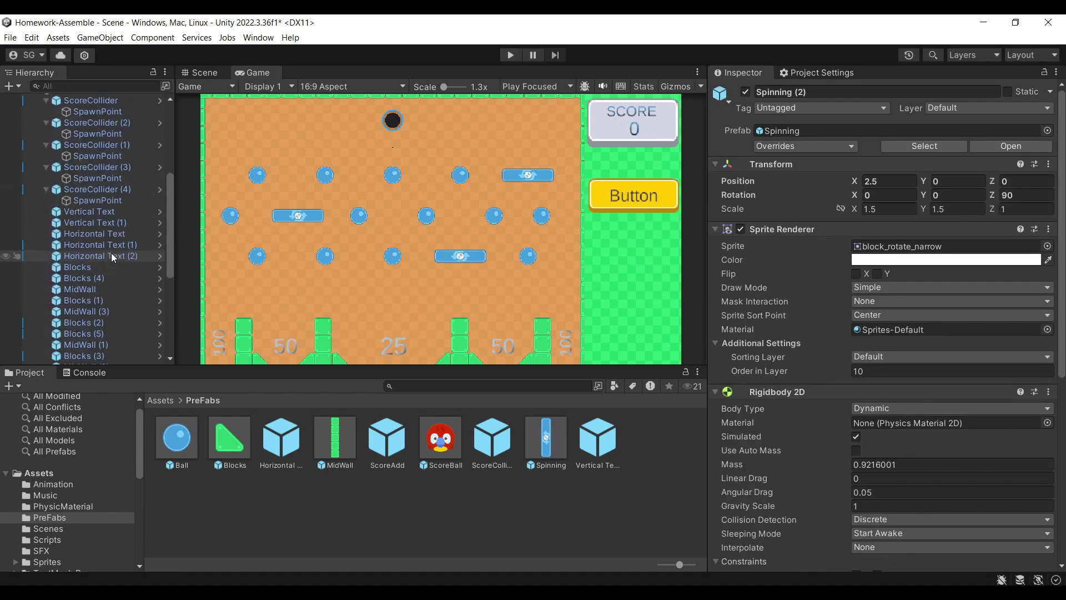
left_click(46, 178)
left_click(46, 144)
left_click(46, 122)
left_click(45, 100)
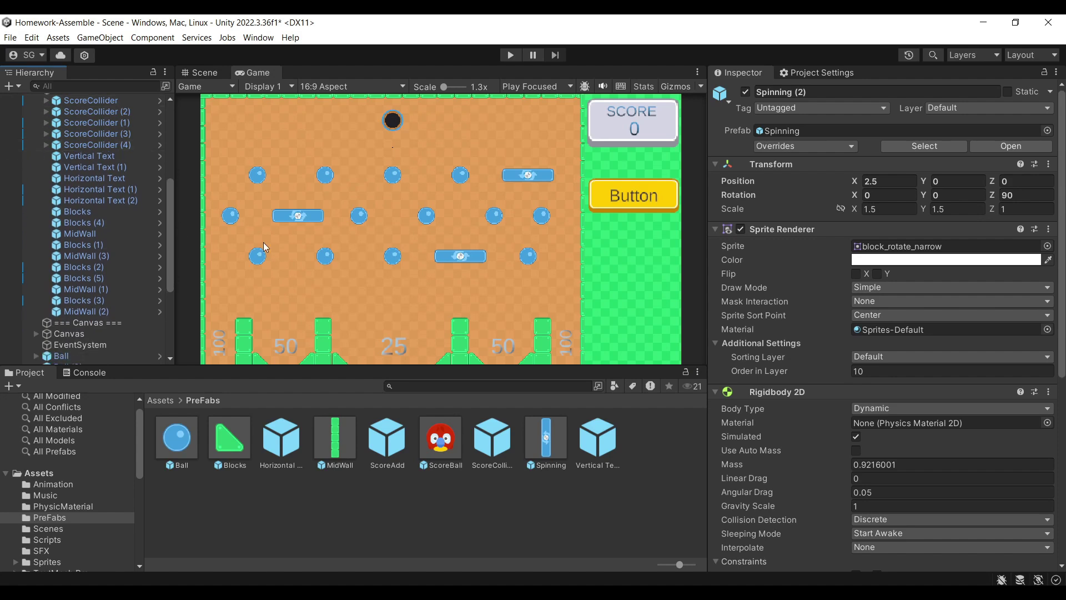
scroll(108, 175, "up", 3)
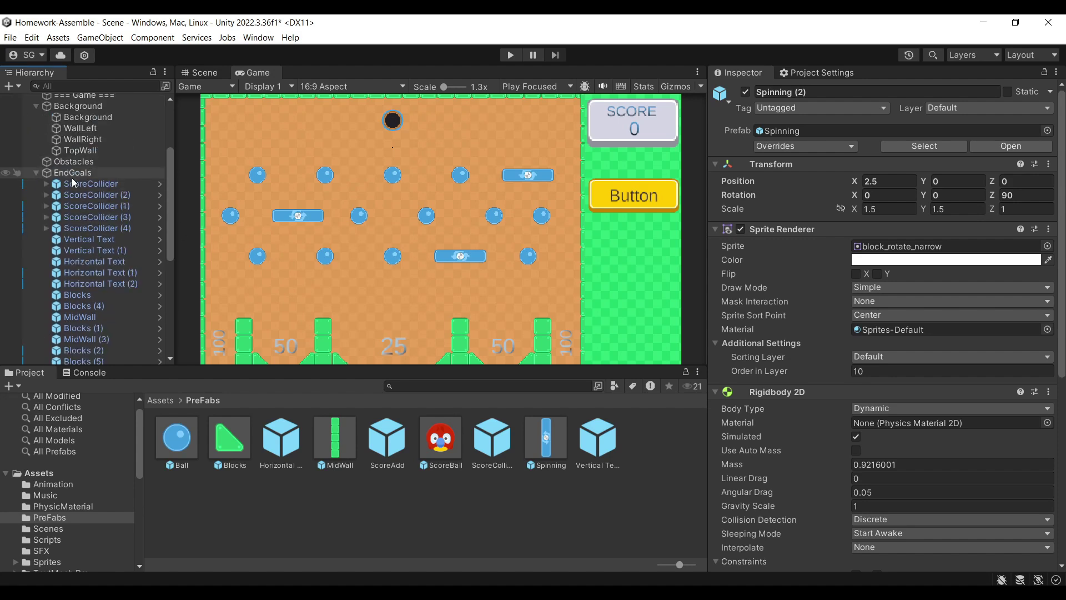
scroll(84, 222, "down", 10)
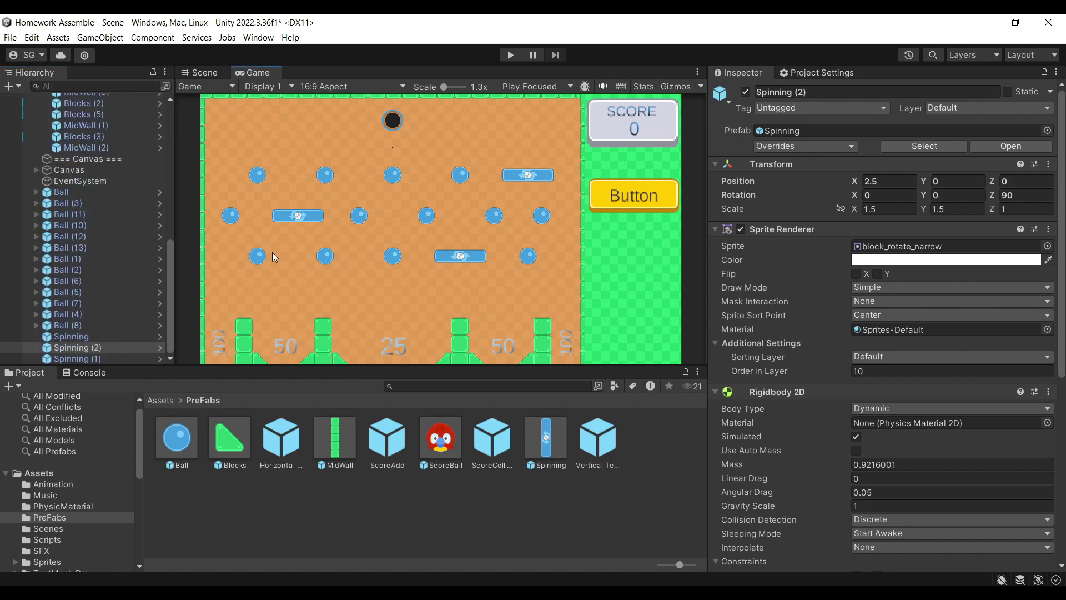
scroll(75, 185, "up", 10)
- Rename the left goal ScoreCollider to 'ScoreCollider 100 Left'
left_click(88, 197)
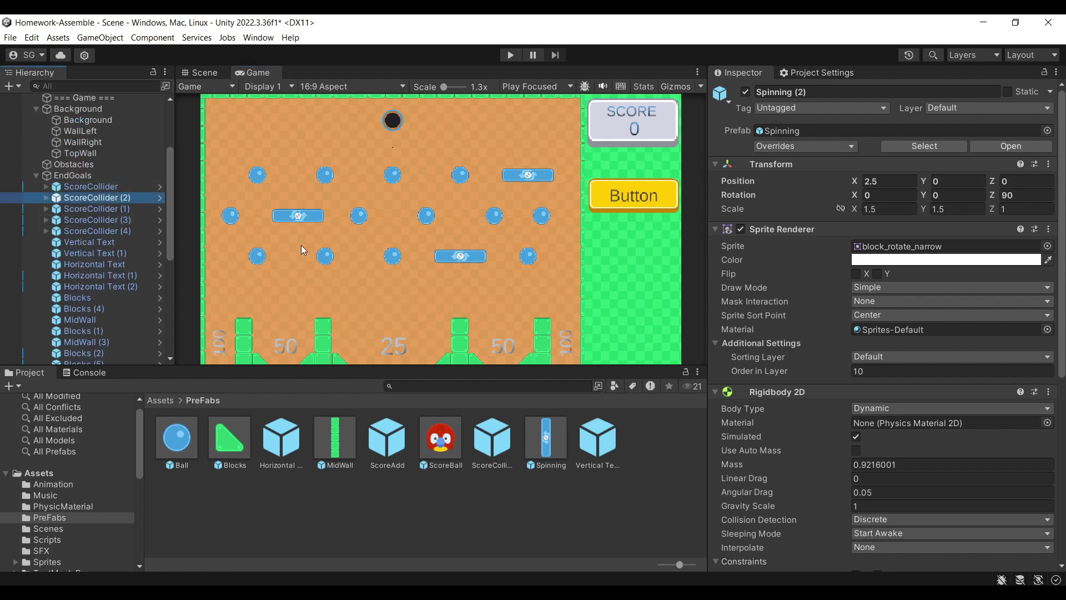
left_click(126, 187)
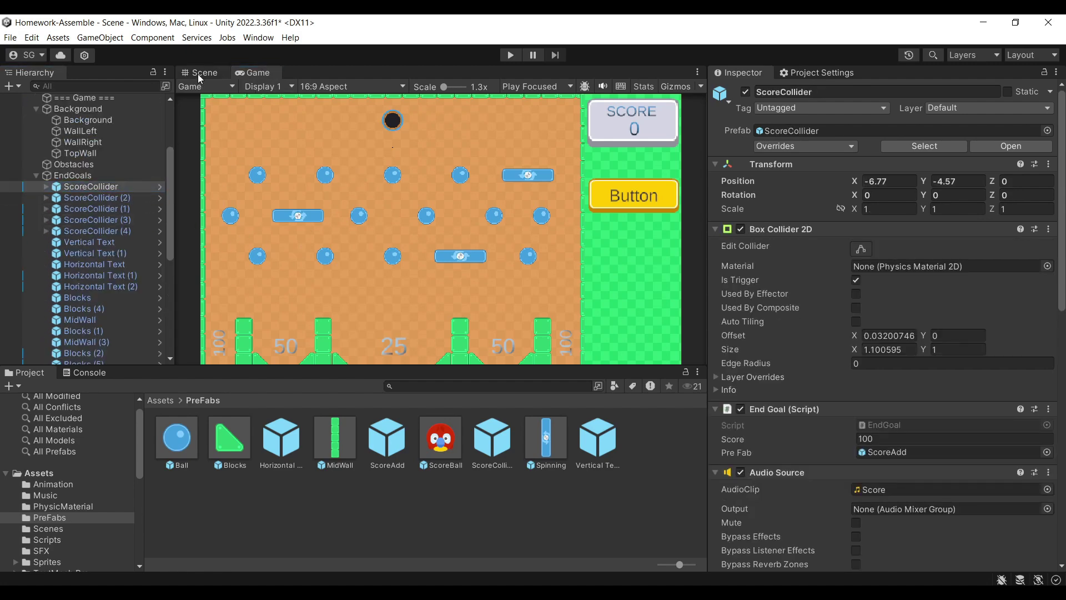
left_click(199, 74)
left_click(103, 187)
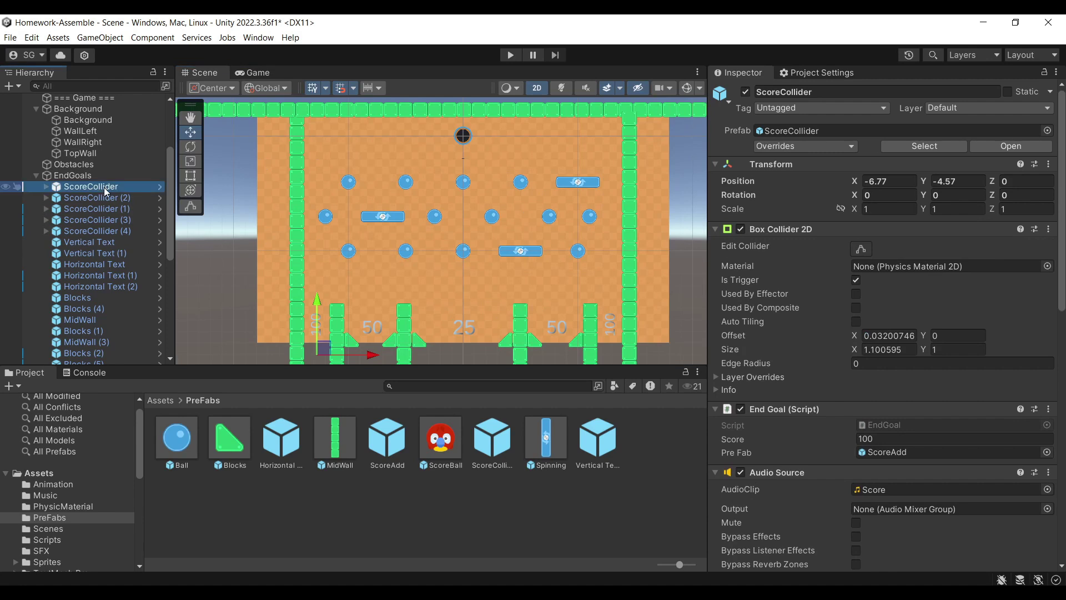
left_click(811, 91)
type("100 ")
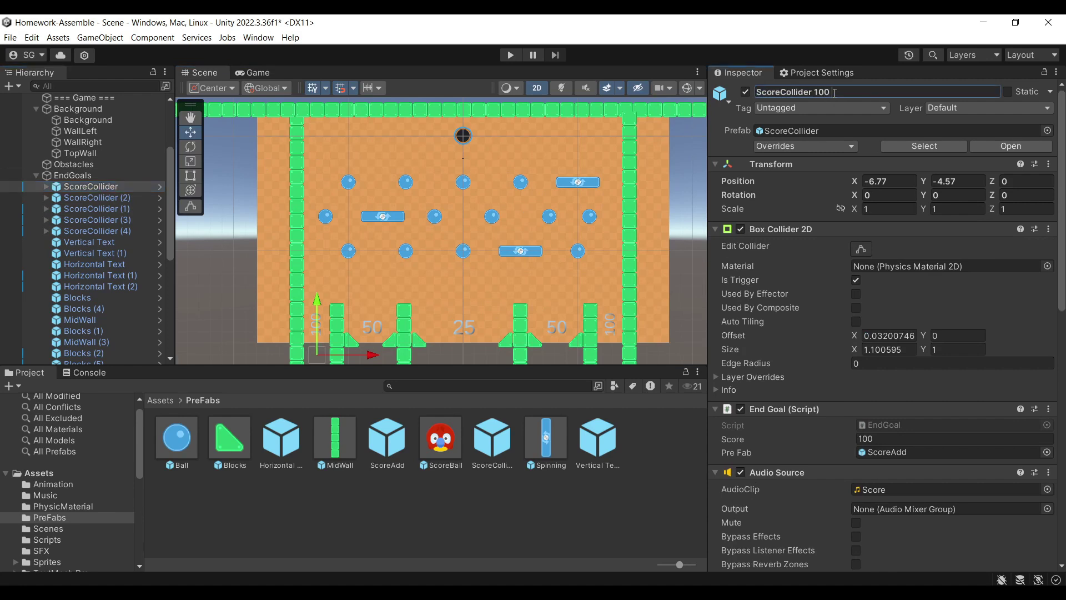
type("Left")
key("Return")
- Rename ScoreCollider (2) to 'ScoreCollider 100 Right'
left_click(114, 208)
double_click(111, 197)
left_click(855, 97)
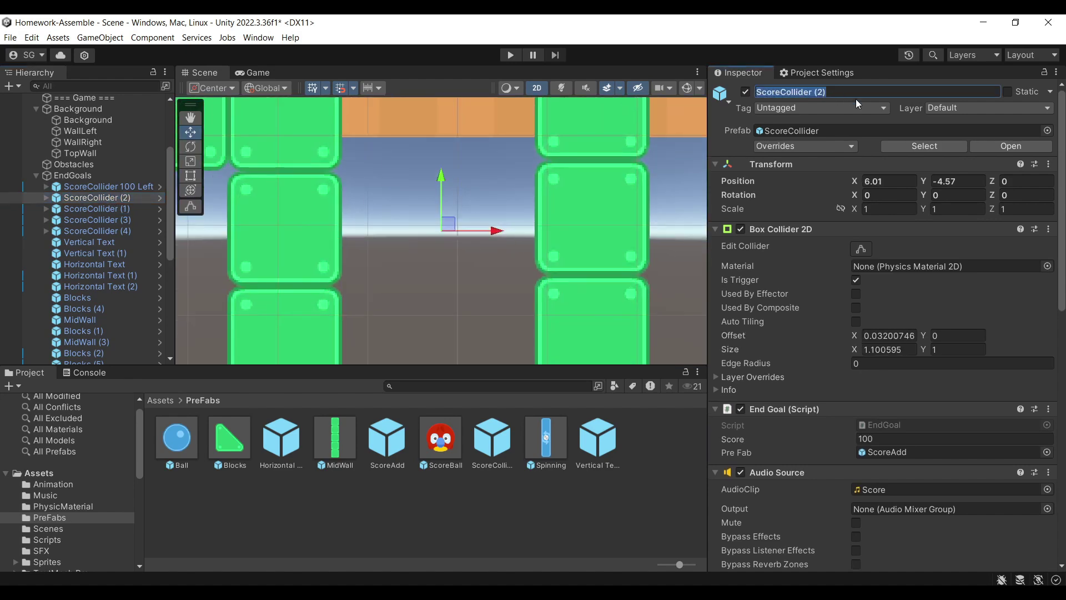
key("BackSpace")
key("BackSpace")
key("BackSpace")
type("100 Right")
key("Return")
- Pan and zoom the Scene view to show the whole board up to the top wall
scroll(355, 153, "down", 5)
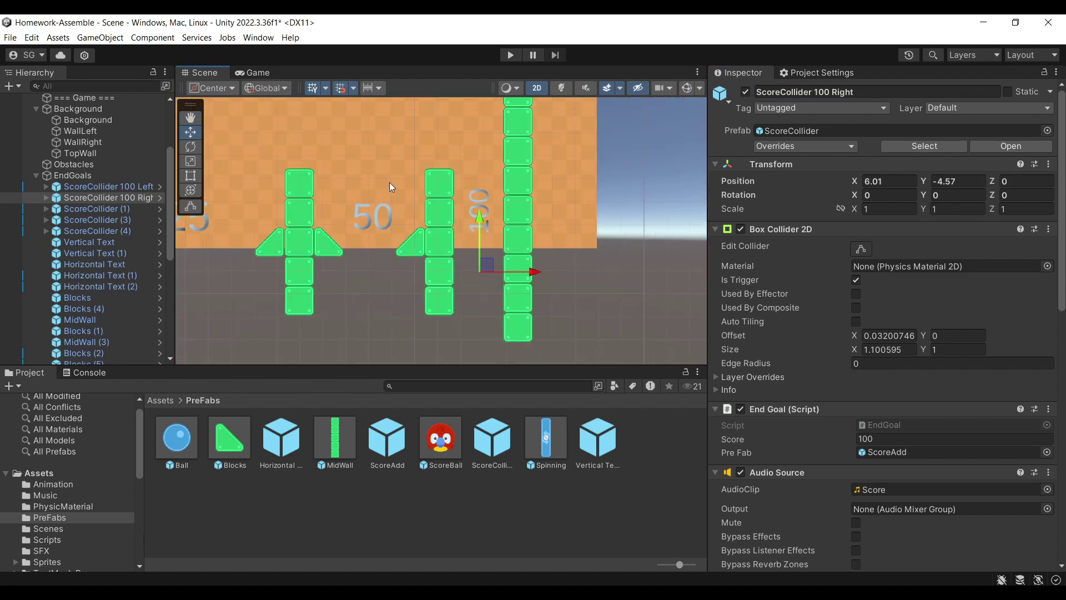
scroll(514, 206, "down", 5)
middle_click_drag(515, 229, 470, 275)
scroll(470, 275, "down", 1)
scroll(111, 278, "down", 3)
scroll(92, 239, "up", 8)
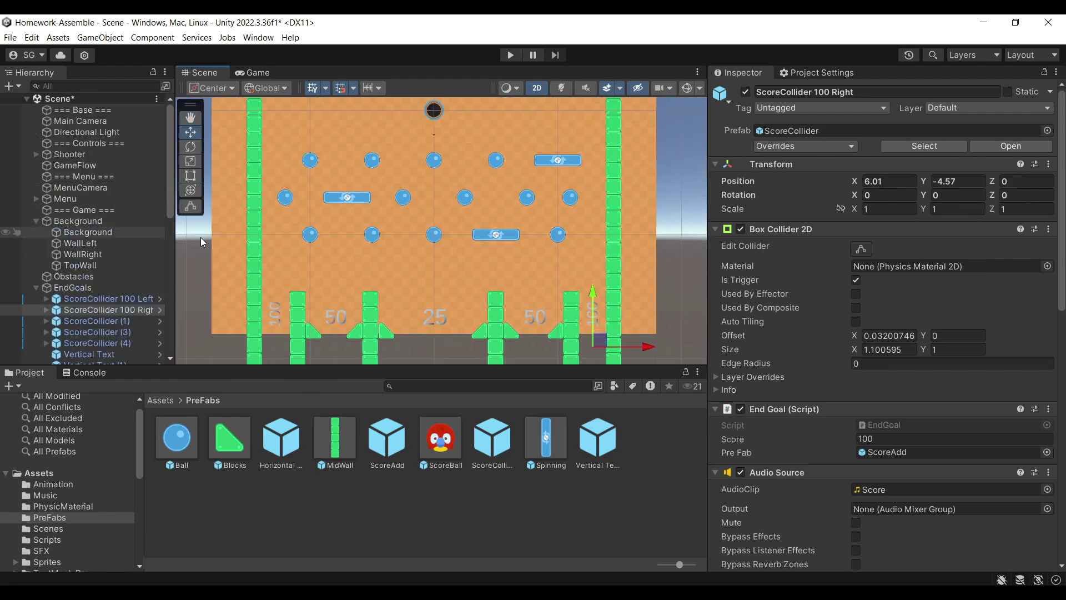
middle_click_drag(458, 181, 453, 199)
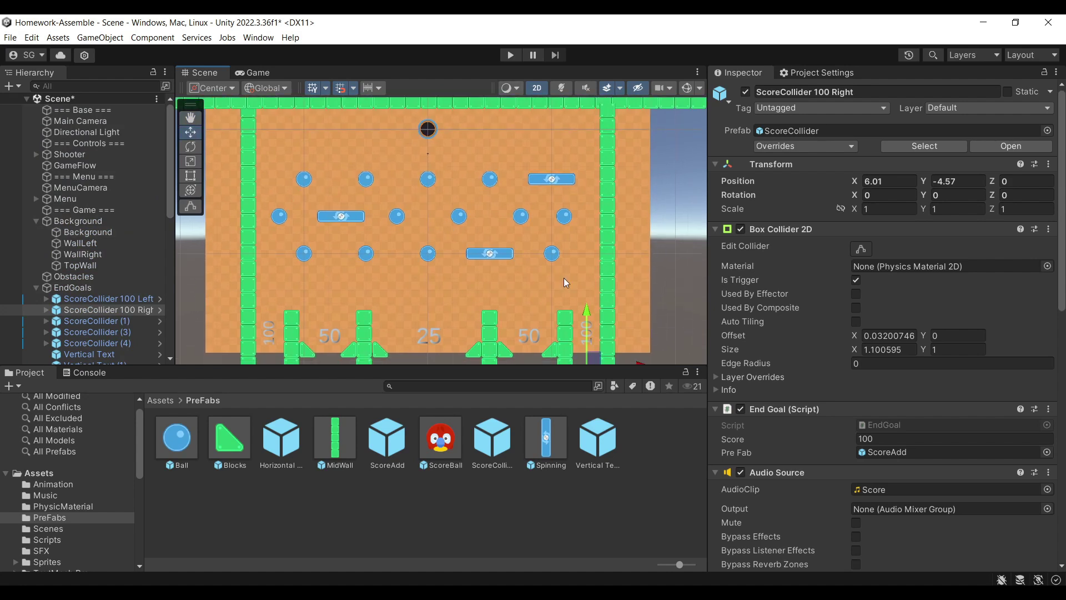
scroll(135, 334, "down", 4)
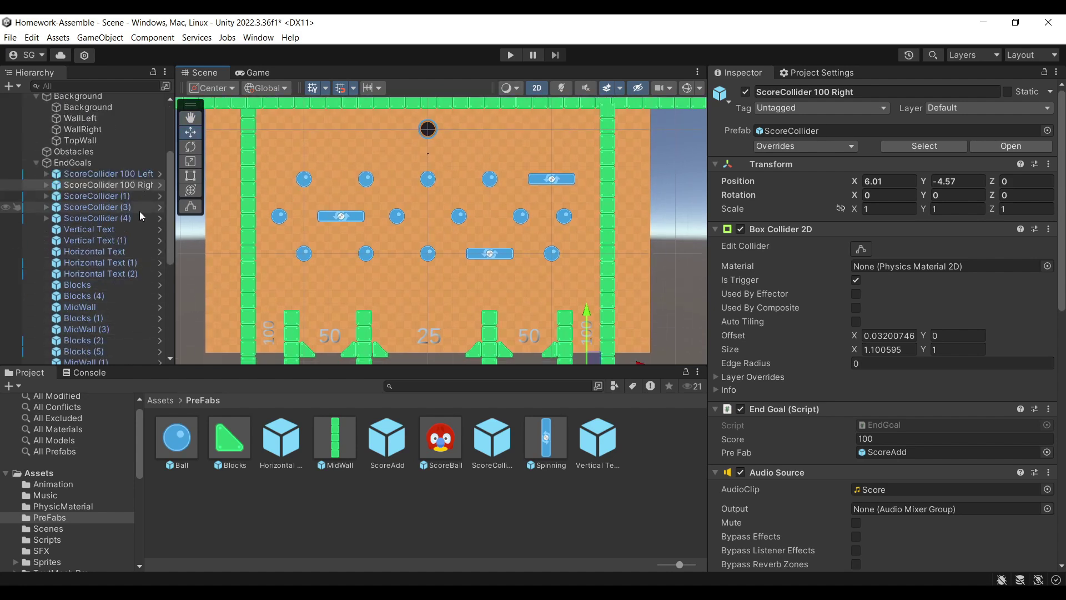
- Save the scene from the File menu, then try moving the bottom-right corner block and undo it
left_click(10, 38)
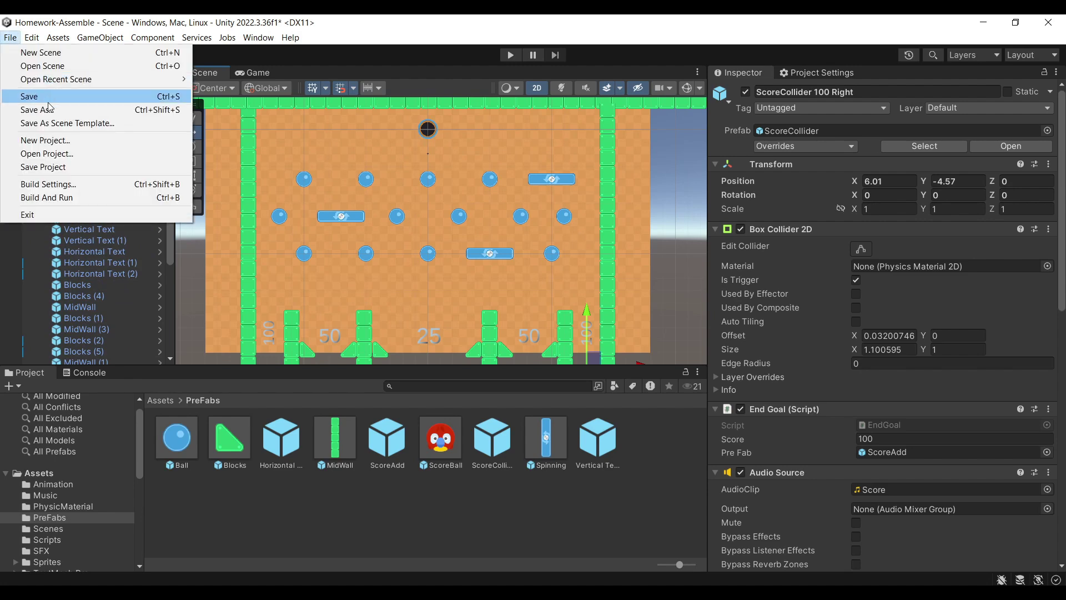
left_click(48, 99)
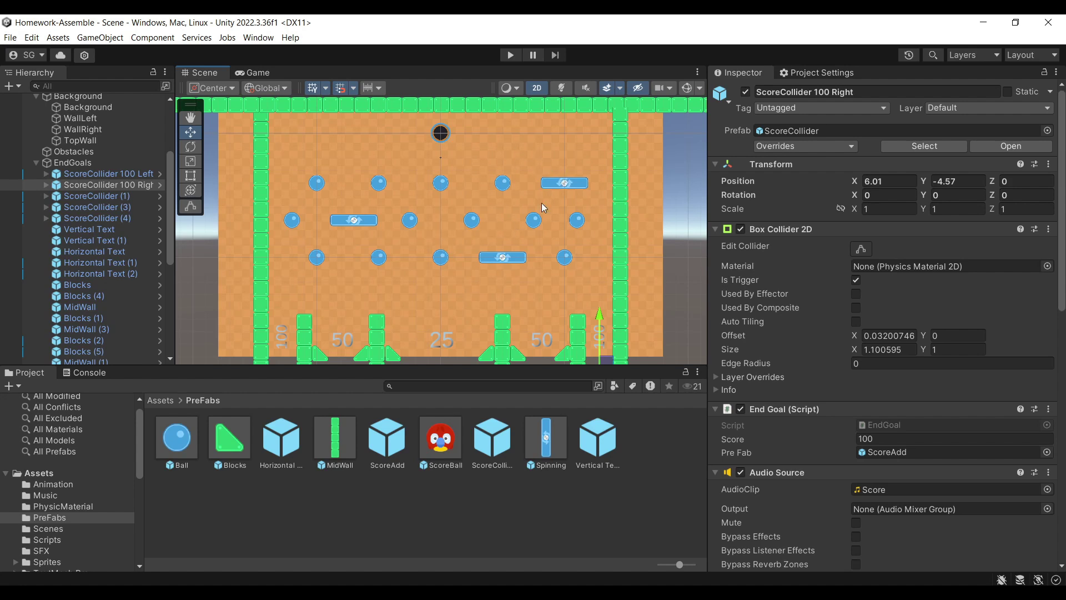
left_click(572, 349)
left_click_drag(572, 348, 608, 233)
key("ctrl+z")
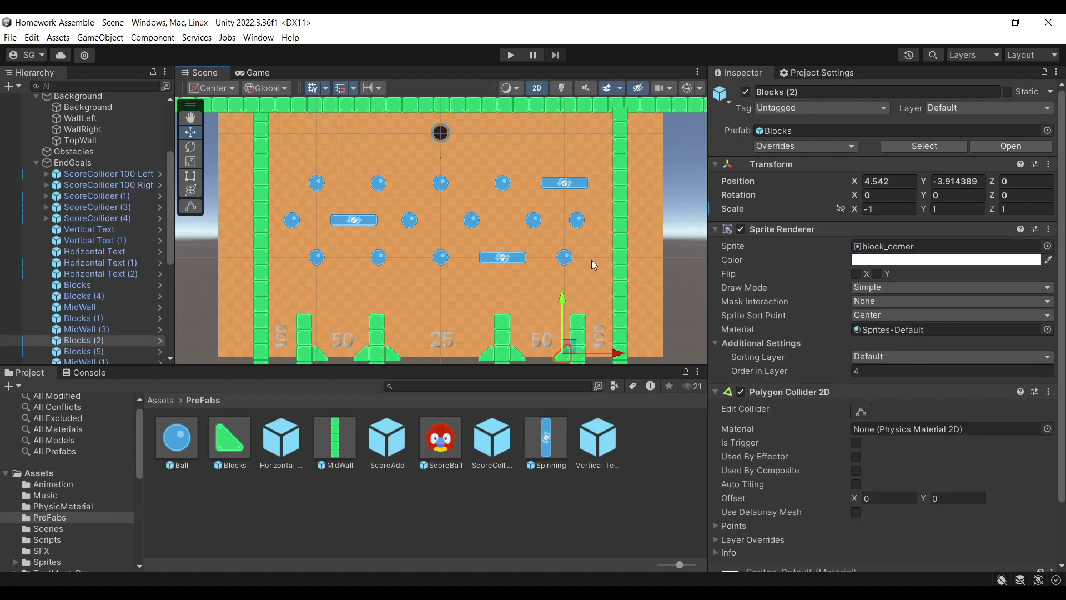